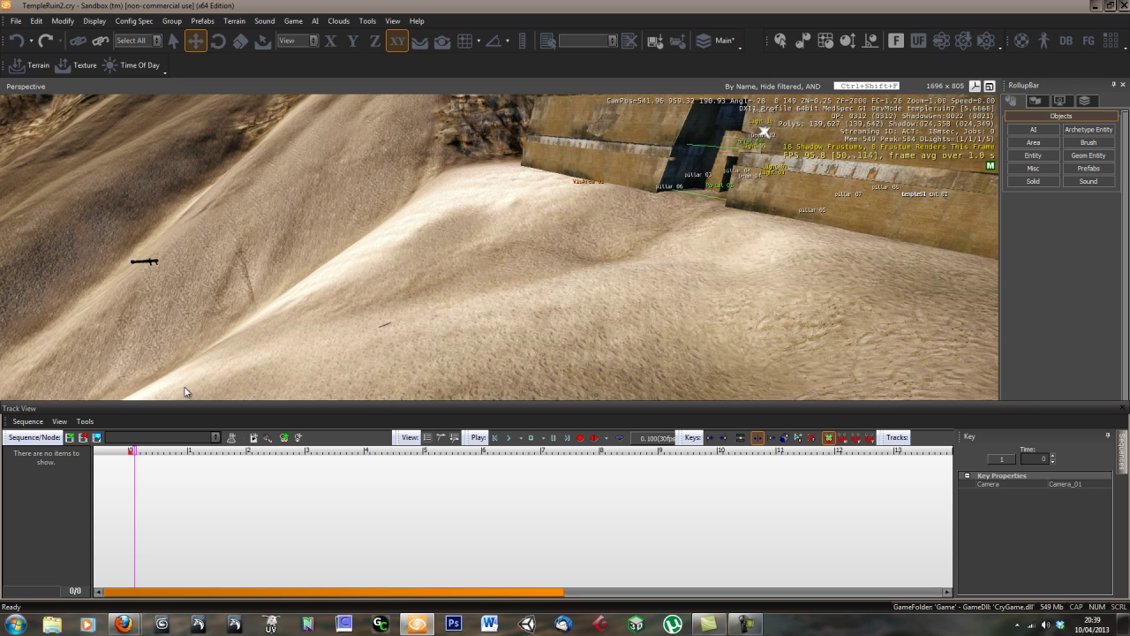
Return the Track View playhead to time 0
{"action": "left_click_drag", "start_coordinate": [134, 451], "coordinate": [129, 451]}
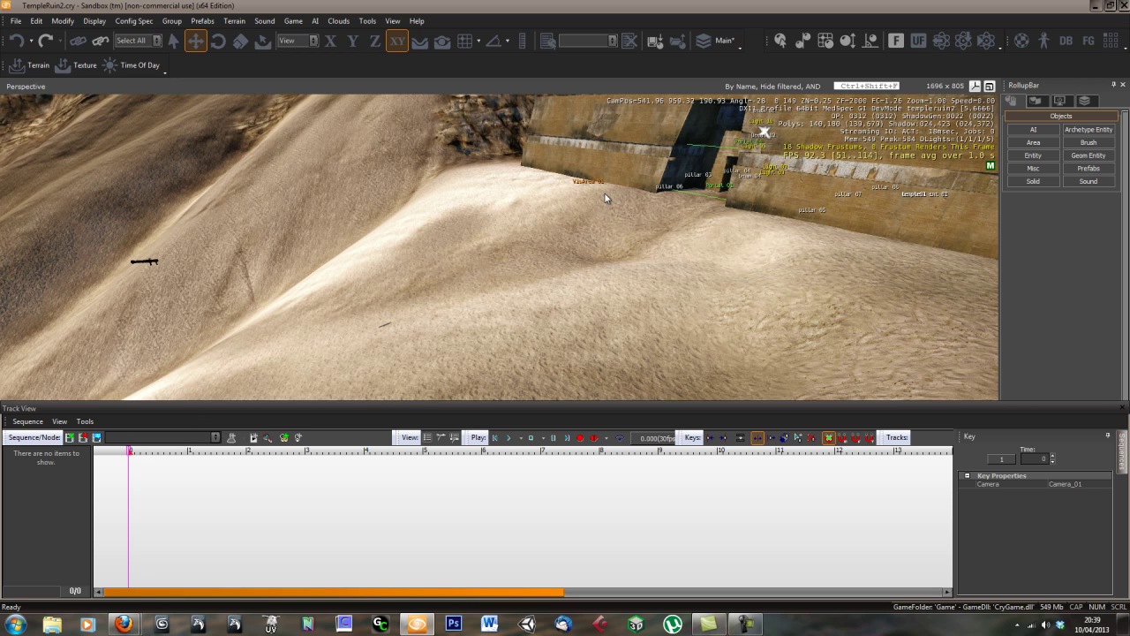
{"action": "right_click_drag", "start_coordinate": [571, 279], "coordinate": [572, 281]}
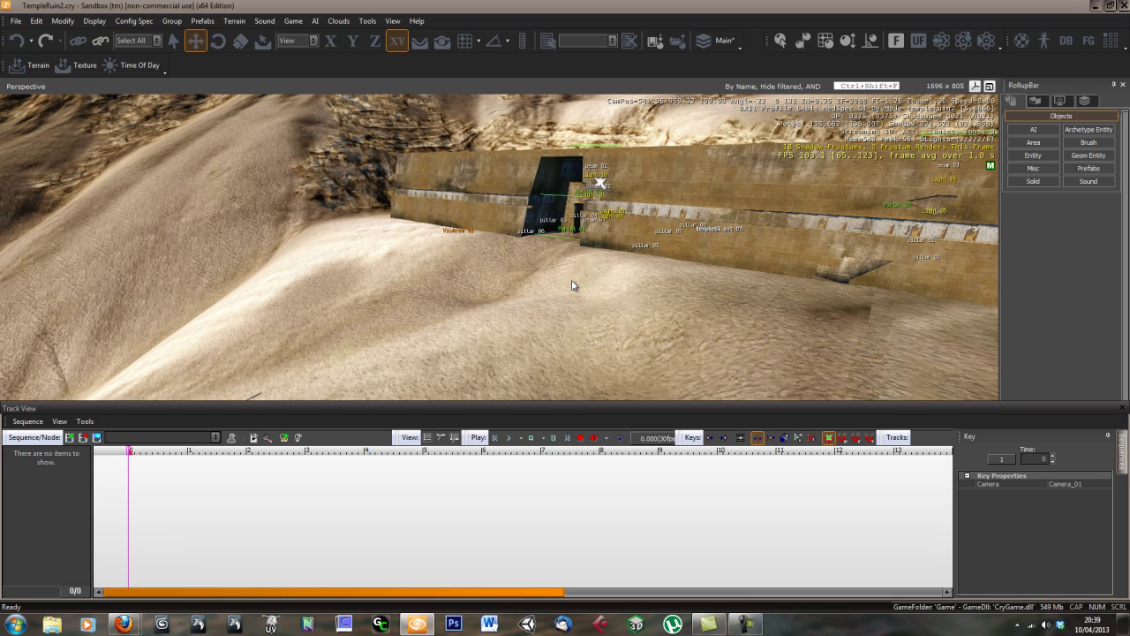
{"action": "key", "text": "w"}
{"action": "right_click_drag", "start_coordinate": [559, 297], "coordinate": [552, 301]}
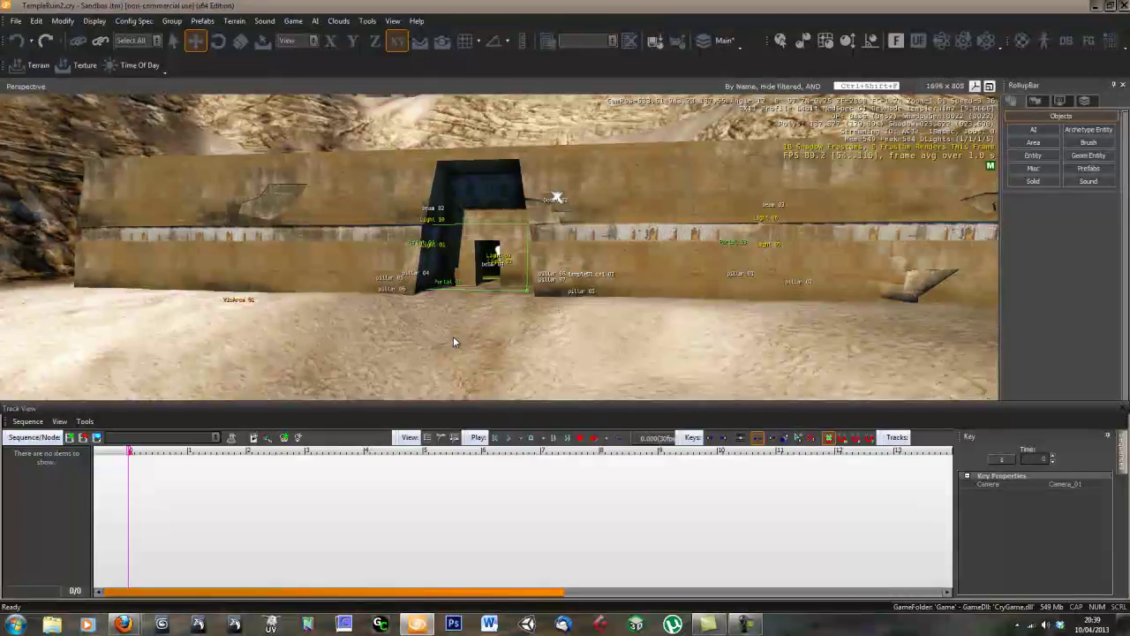
{"action": "key", "text": "w"}
{"action": "right_click_drag", "start_coordinate": [453, 337], "coordinate": [464, 333]}
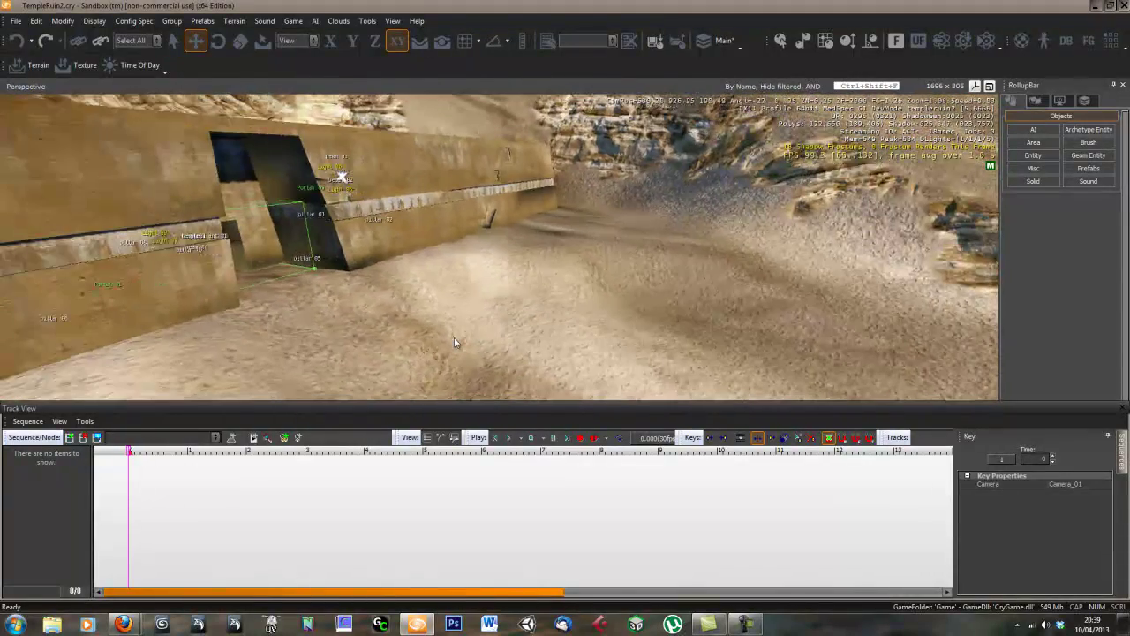
Open the Track View pane
{"action": "left_click", "coordinate": [392, 21]}
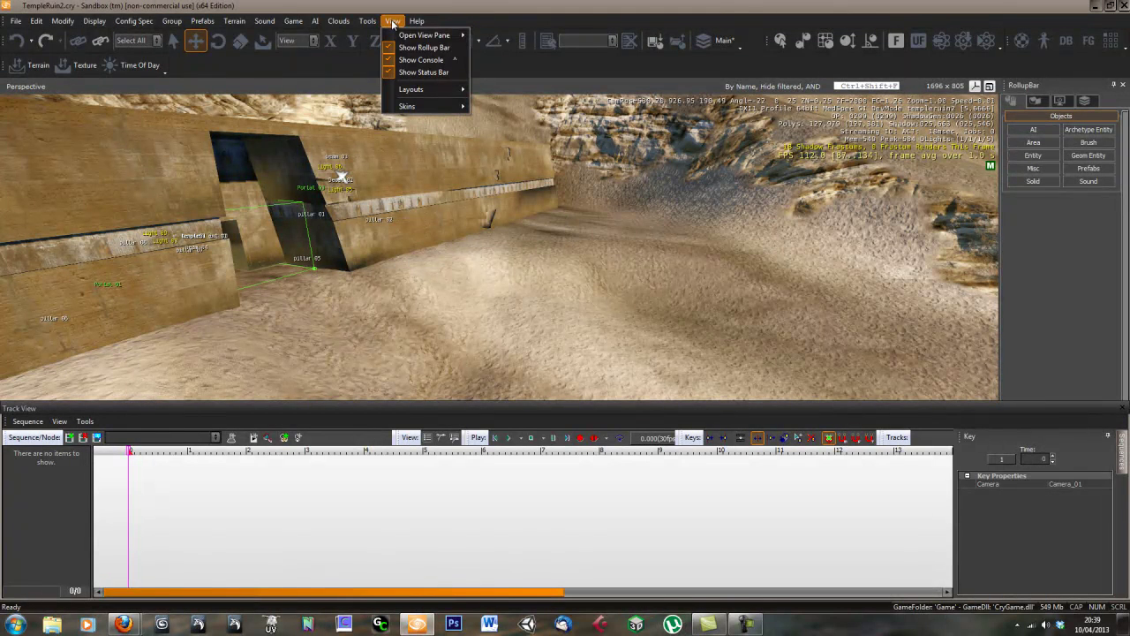
{"action": "left_click", "coordinate": [394, 22]}
{"action": "left_click", "coordinate": [395, 23]}
{"action": "mouse_move", "coordinate": [428, 36]}
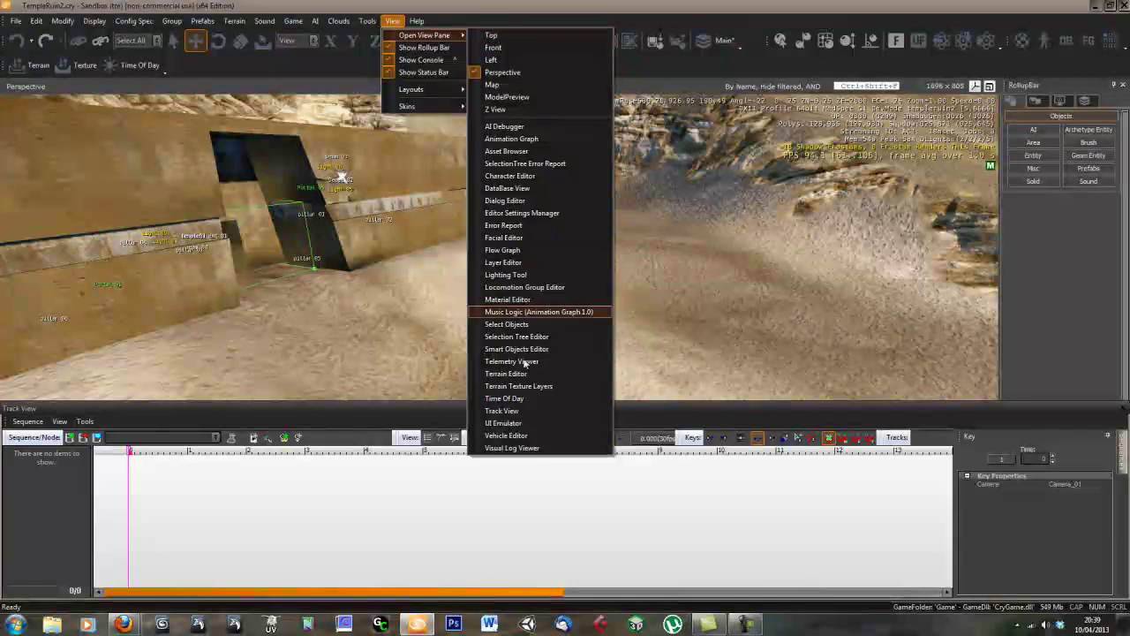
{"action": "left_click", "coordinate": [530, 411]}
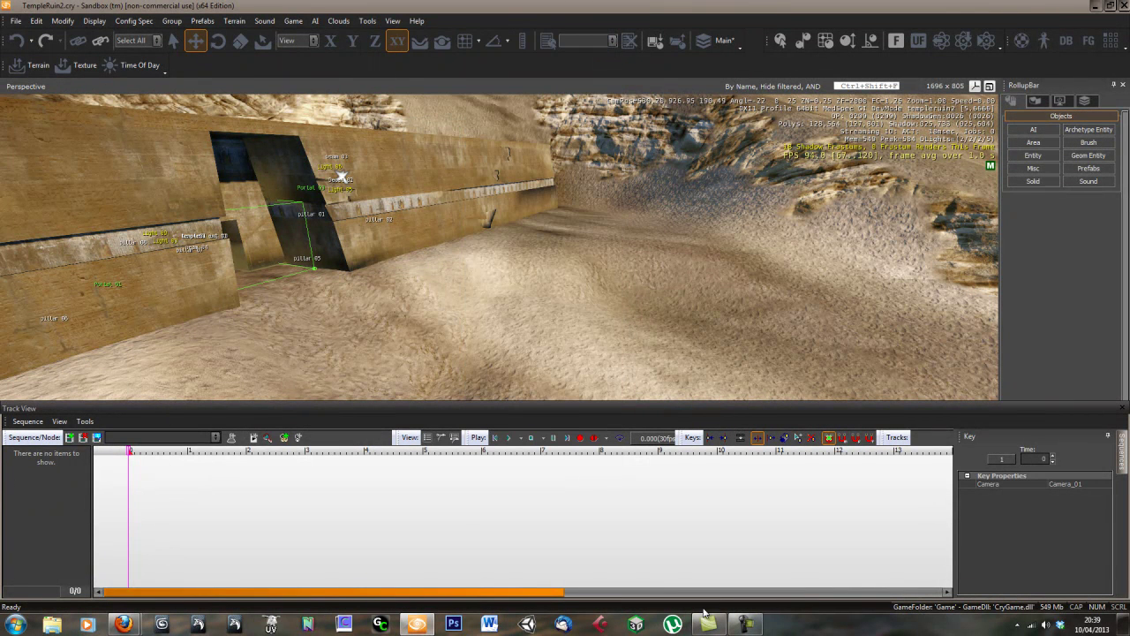
Create a sequence named Cinematic1 and configure it as a cut scene with HUD and player disabled and a longer end time
{"action": "left_click", "coordinate": [70, 439]}
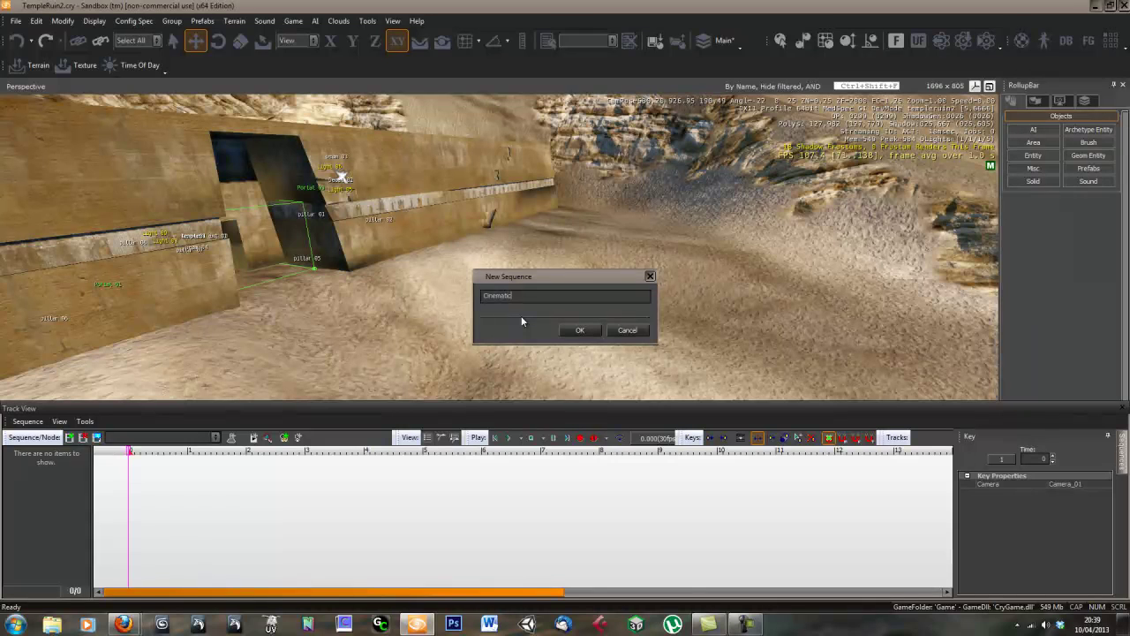
{"action": "left_click", "coordinate": [579, 329]}
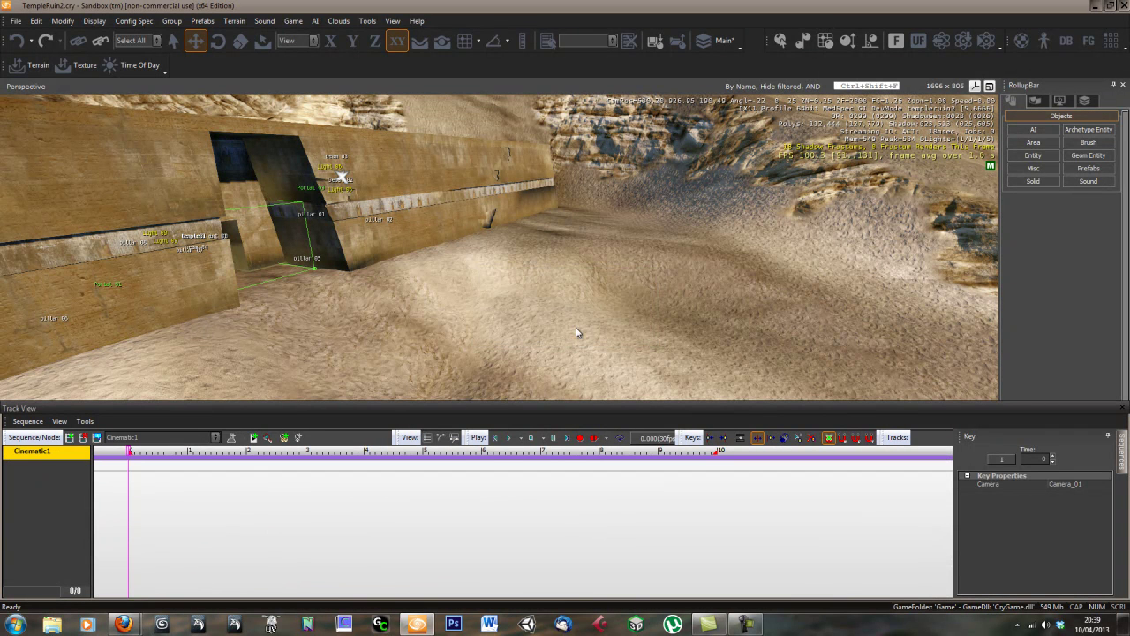
{"action": "left_click", "coordinate": [97, 439]}
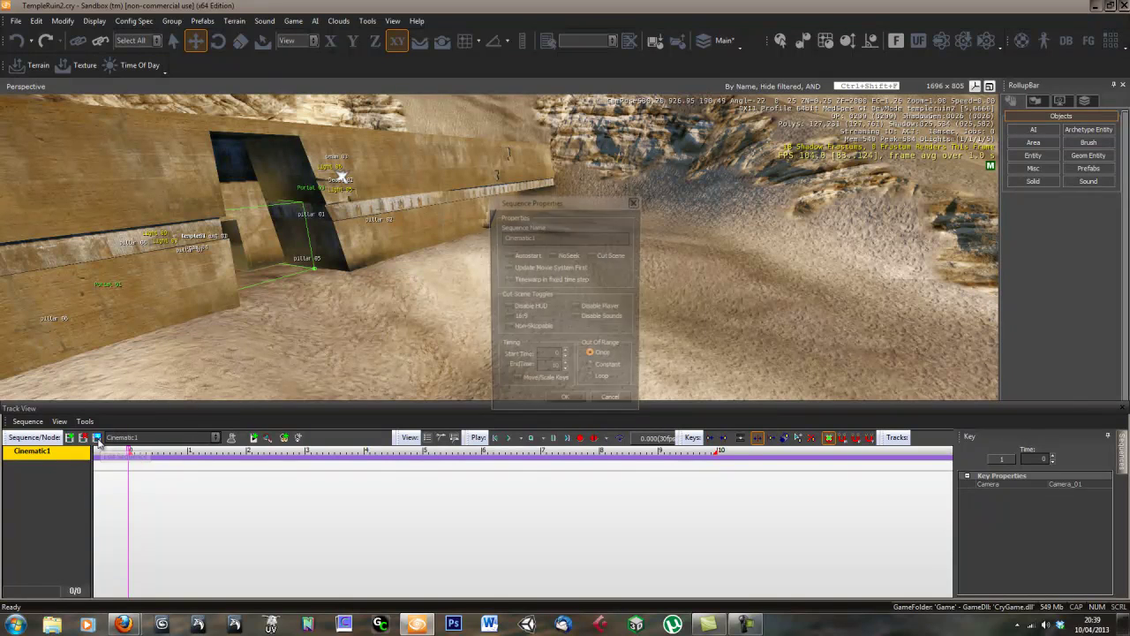
{"action": "left_click", "coordinate": [592, 254]}
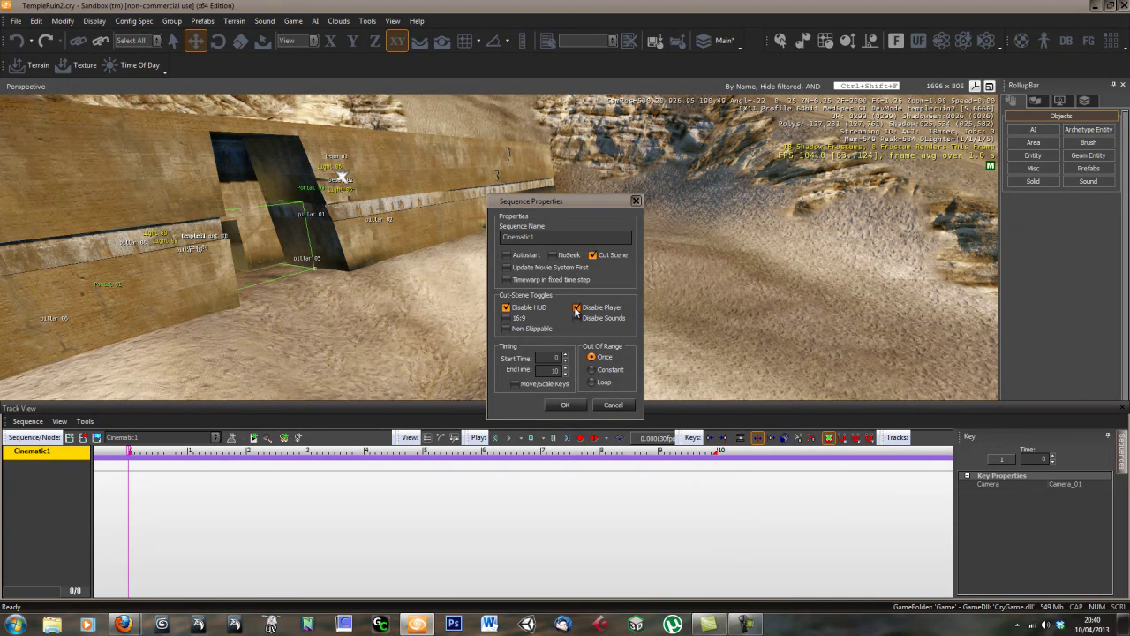
{"action": "double_click", "coordinate": [553, 370]}
{"action": "left_click", "coordinate": [565, 404]}
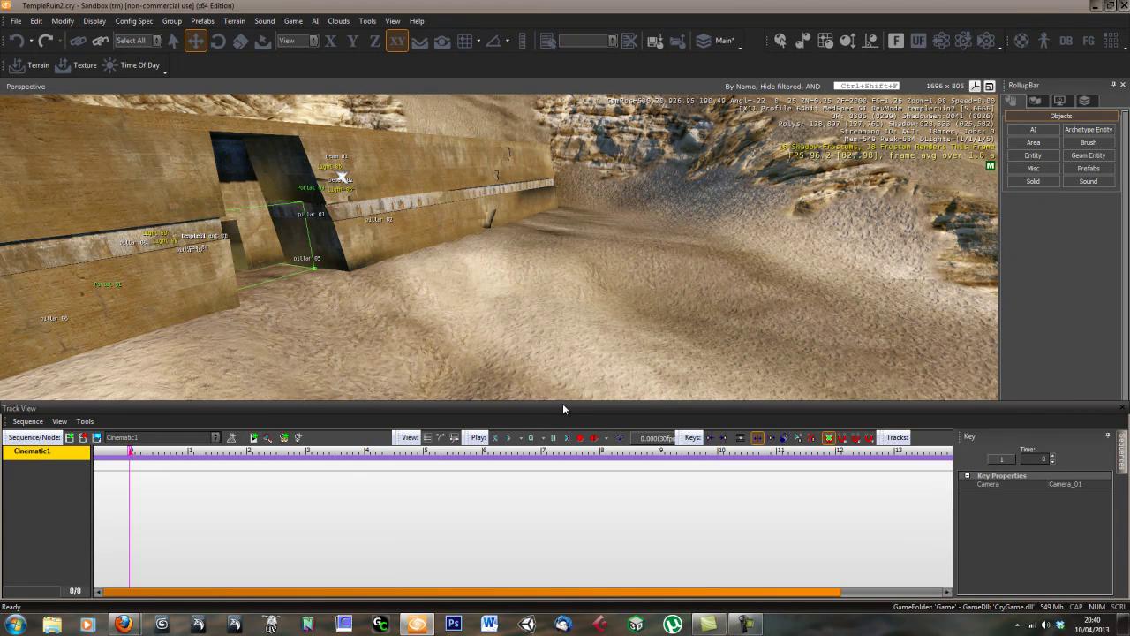
Add a Director (Scene) node to the Cinematic1 sequence
{"action": "right_click", "coordinate": [48, 457]}
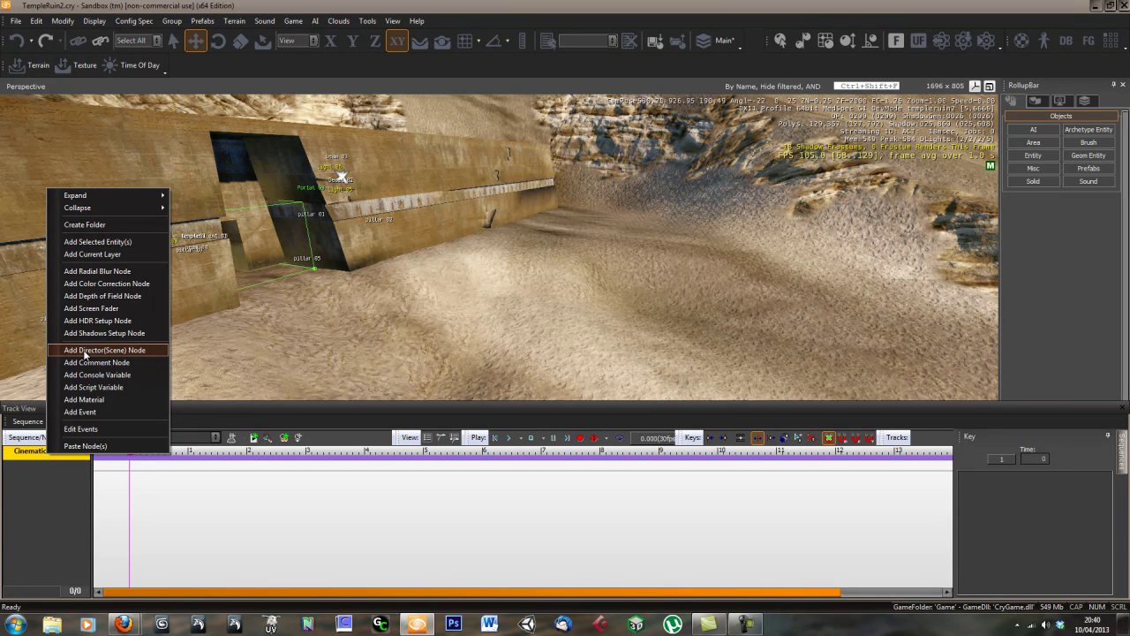
{"action": "left_click", "coordinate": [23, 497]}
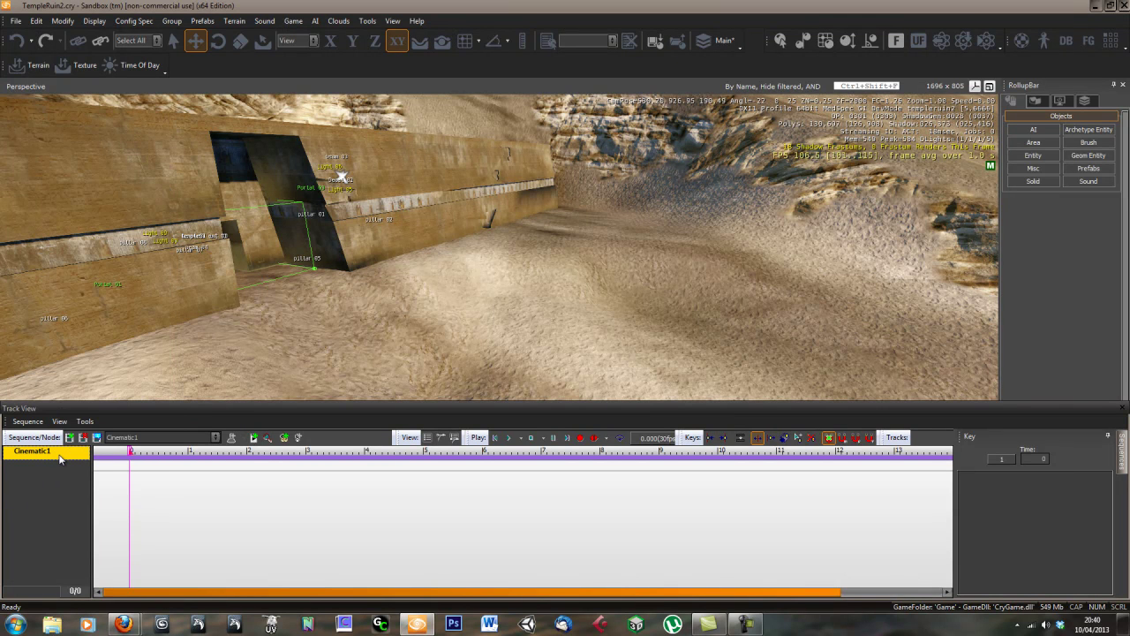
{"action": "right_click", "coordinate": [55, 456]}
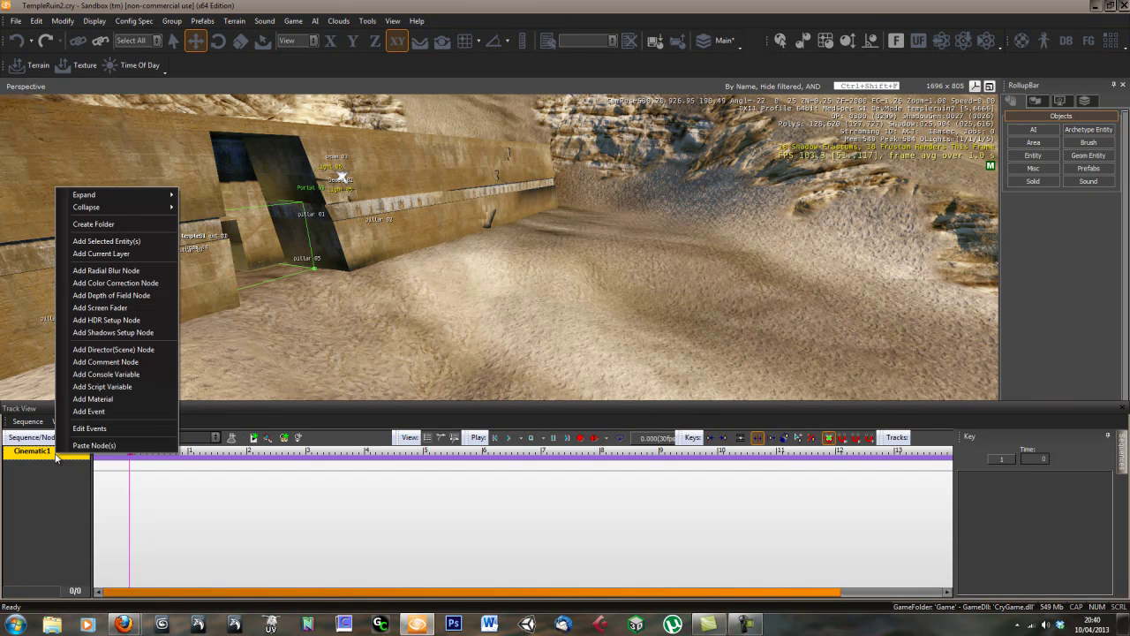
{"action": "left_click", "coordinate": [115, 351]}
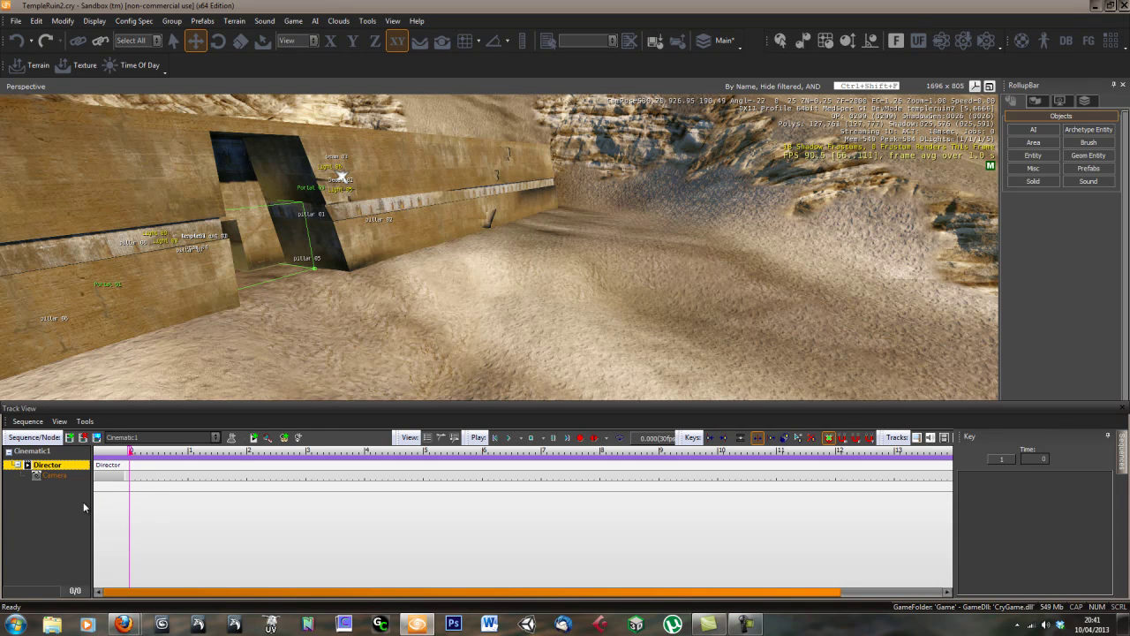
Place a Camera object on the sand outside the temple and add it to the Director node as the selected entity
{"action": "left_click", "coordinate": [1038, 169]}
{"action": "left_click", "coordinate": [1088, 214]}
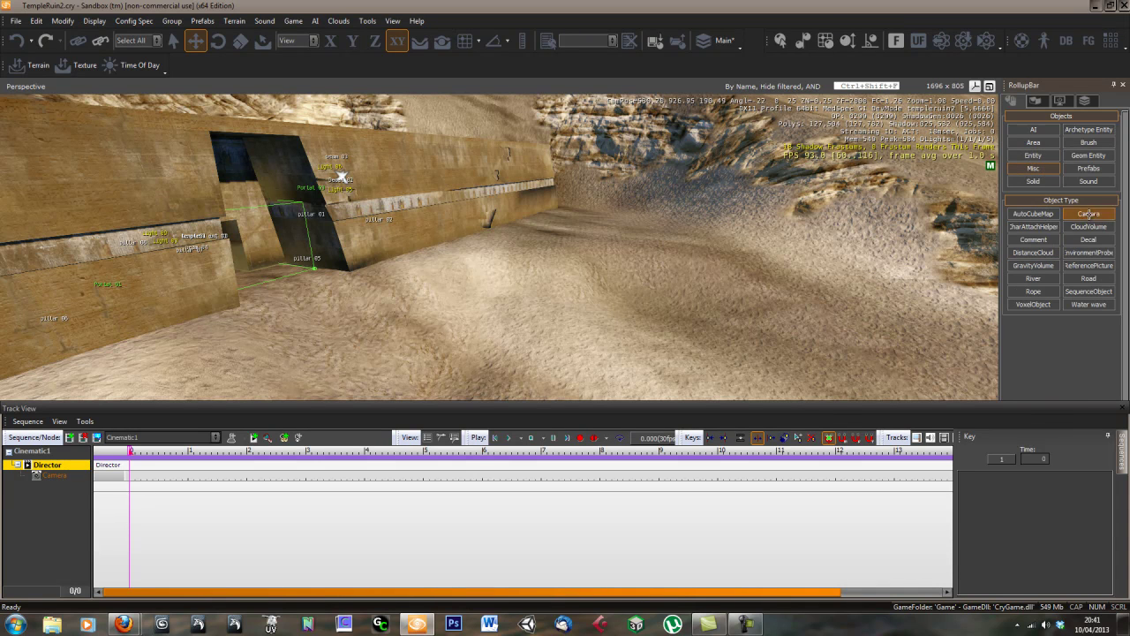
{"action": "left_click", "coordinate": [512, 220]}
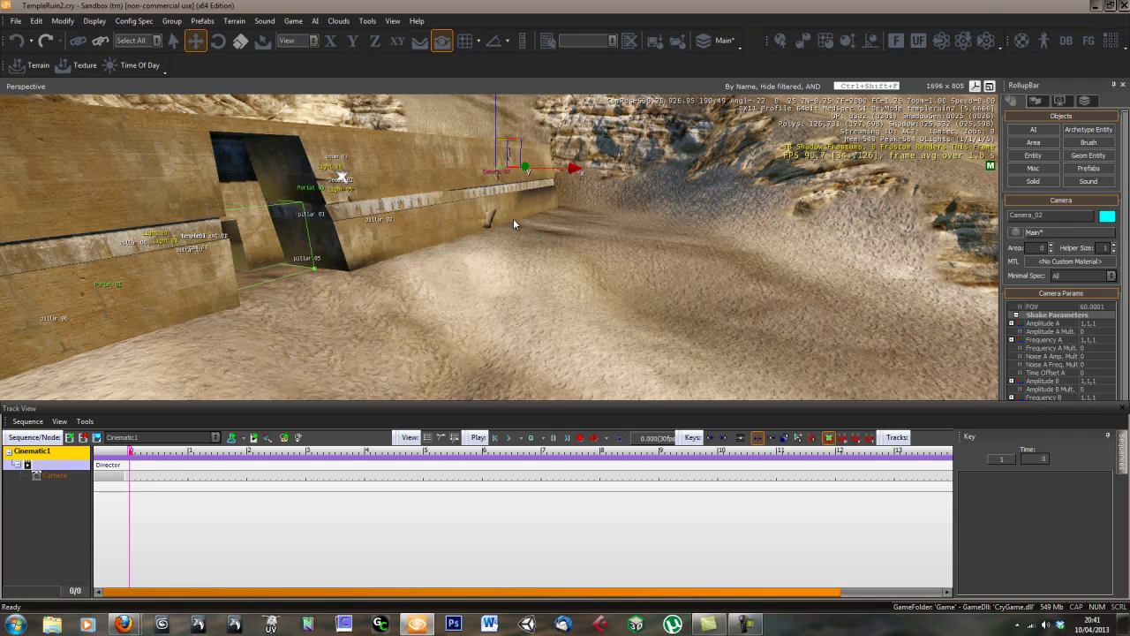
{"action": "left_click", "coordinate": [594, 351]}
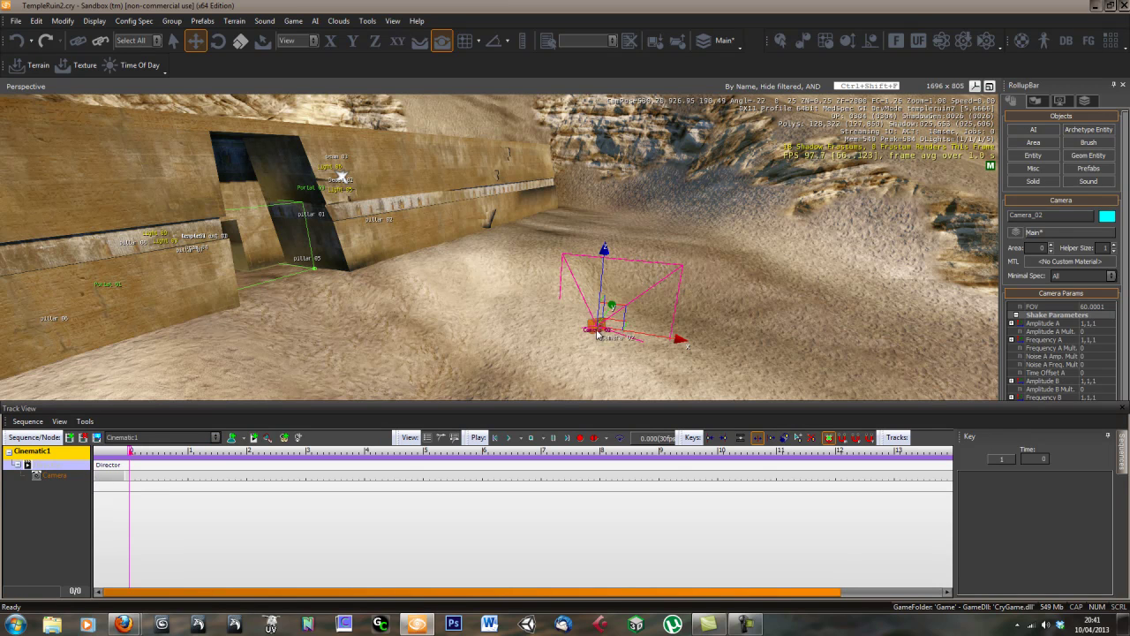
{"action": "right_click", "coordinate": [42, 466]}
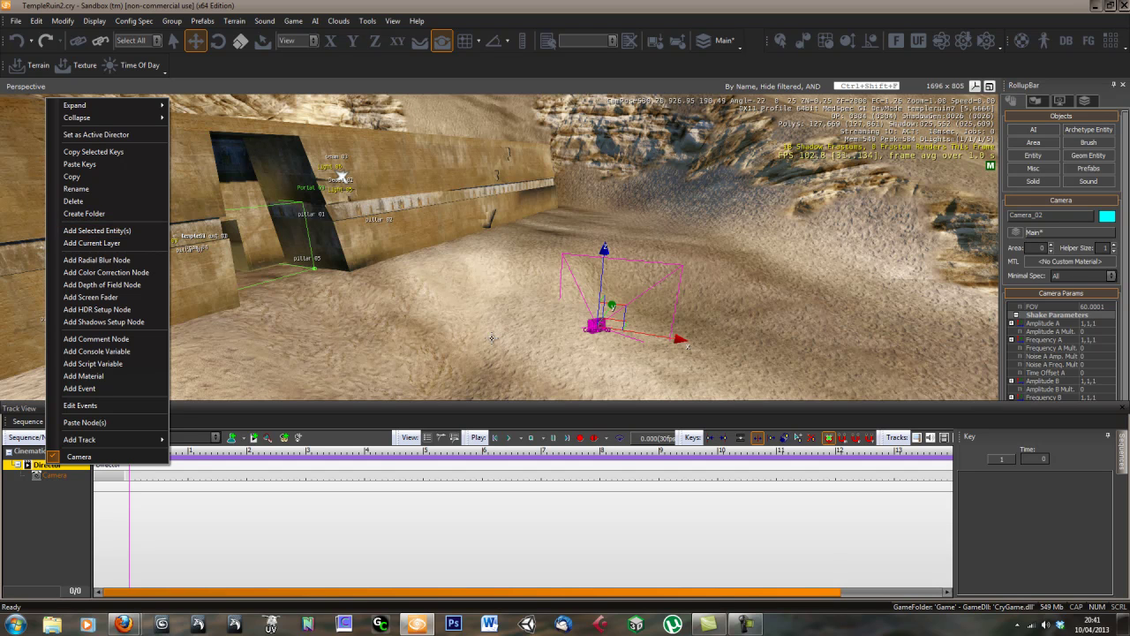
{"action": "left_click", "coordinate": [110, 233]}
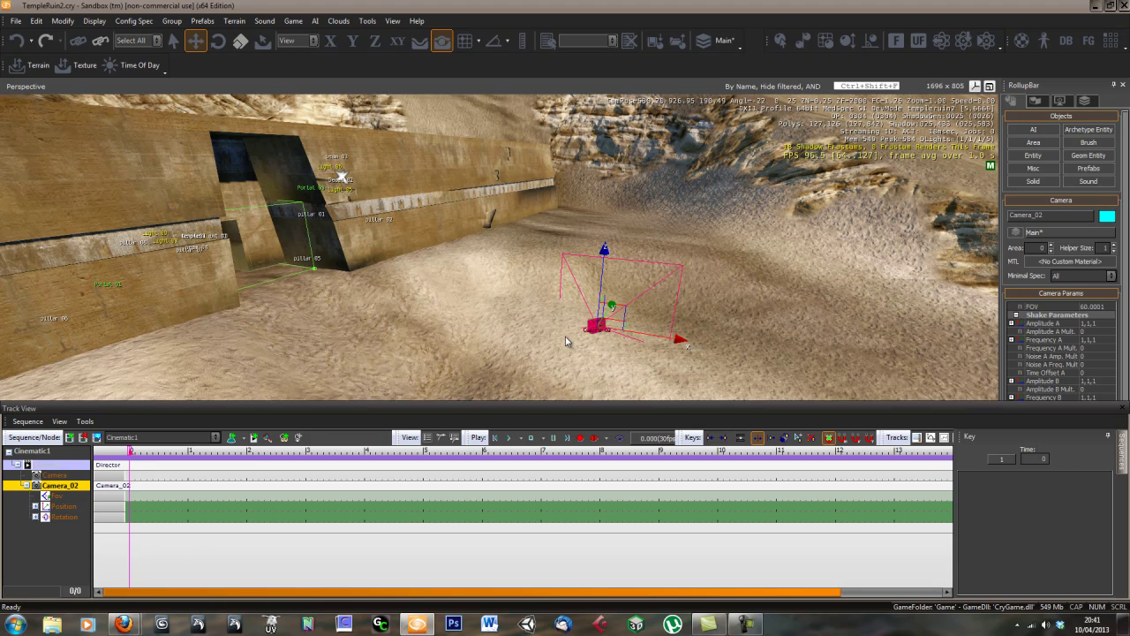
Place an AnimObject physics entity on the ground in front of the temple doorway
{"action": "right_click_drag", "start_coordinate": [581, 349], "coordinate": [448, 311]}
{"action": "key", "text": "w"}
{"action": "right_click_drag", "start_coordinate": [580, 351], "coordinate": [580, 350]}
{"action": "key", "text": "w"}
{"action": "right_click_drag", "start_coordinate": [588, 311], "coordinate": [587, 303]}
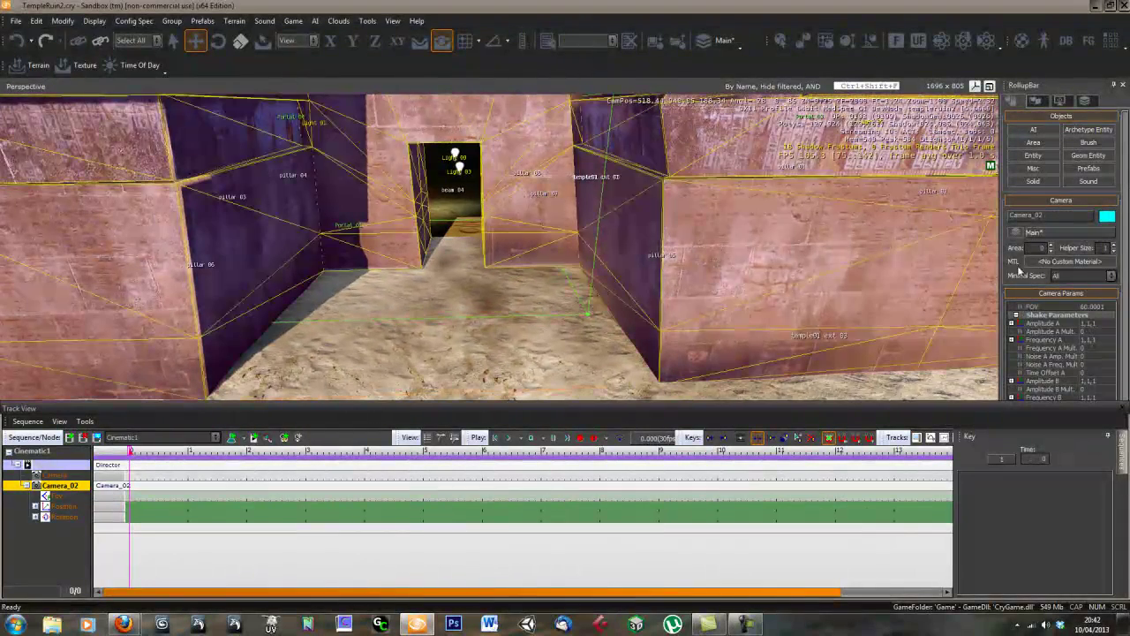
{"action": "left_click", "coordinate": [1038, 155]}
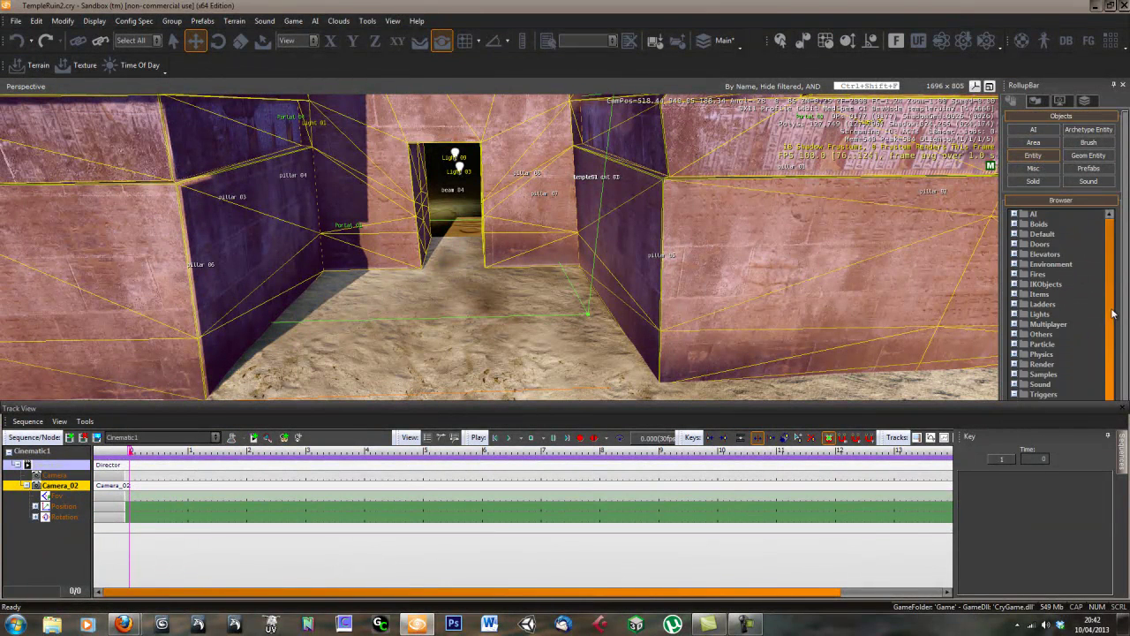
{"action": "left_click_drag", "start_coordinate": [1113, 313], "coordinate": [1112, 342]}
{"action": "left_click", "coordinate": [1015, 344]}
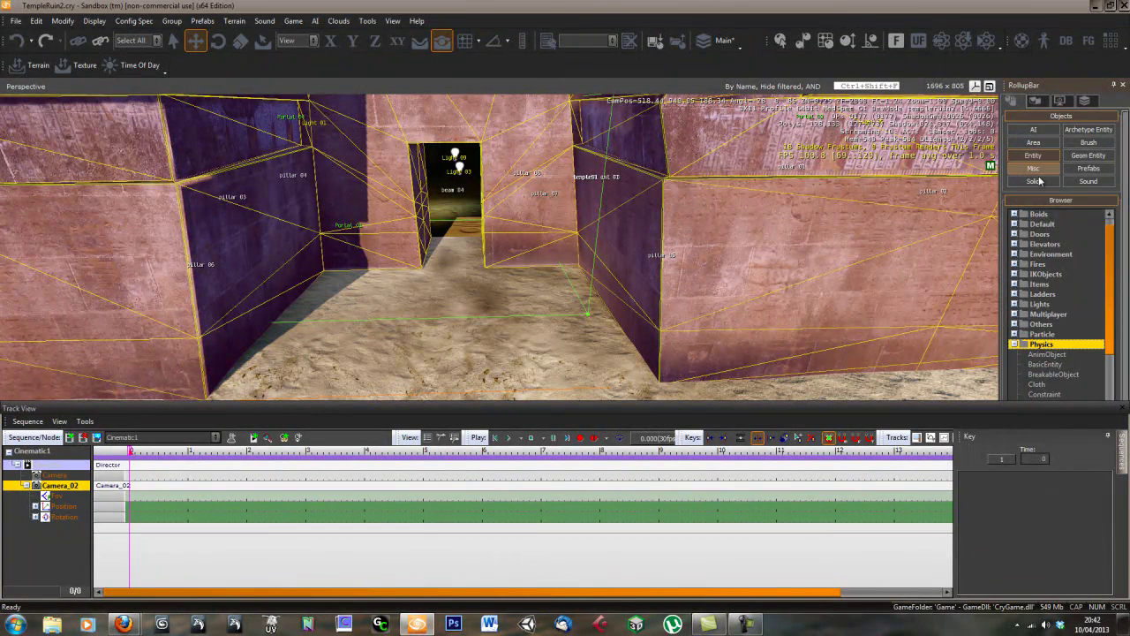
{"action": "left_click", "coordinate": [1046, 353]}
{"action": "left_click", "coordinate": [441, 339]}
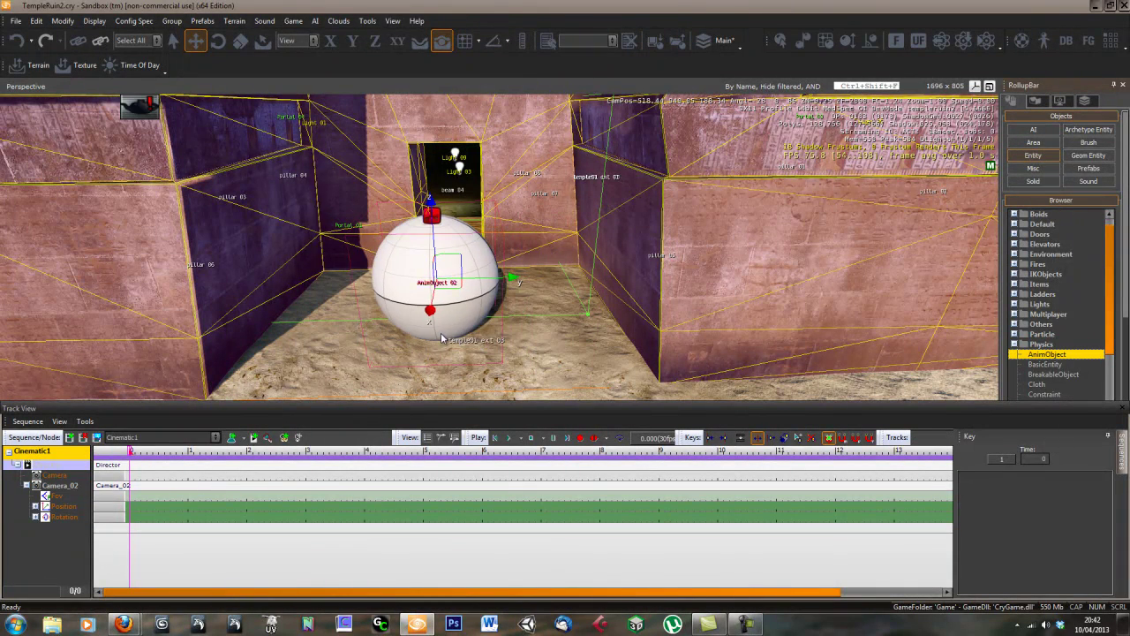
{"action": "left_click", "coordinate": [454, 353]}
Set the AnimObject's model to humanoid.cdf from the characters/humanoid folder
{"action": "mouse_move", "coordinate": [680, 346]}
{"action": "right_mouse_down"}
{"action": "mouse_move", "coordinate": [661, 340]}
{"action": "mouse_move", "coordinate": [680, 340]}
{"action": "right_mouse_up"}
{"action": "key", "text": "d"}
{"action": "key", "text": "a"}
{"action": "key", "text": "a"}
{"action": "key", "text": "d"}
{"action": "key", "text": "a"}
{"action": "key", "text": "w"}
{"action": "key", "text": "s"}
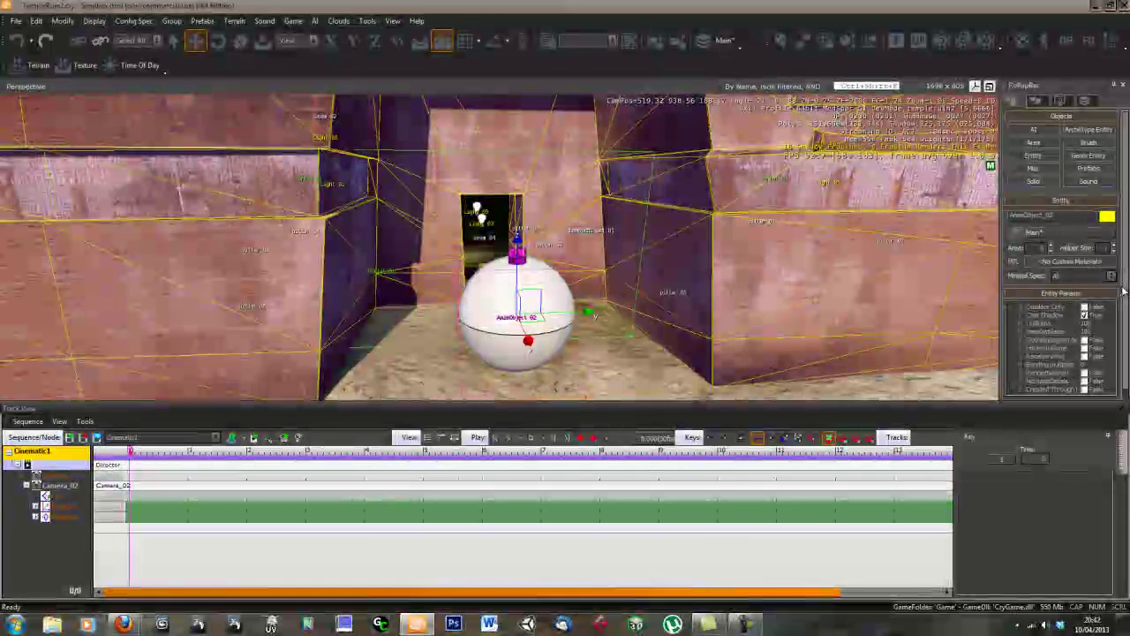
{"action": "left_click_drag", "start_coordinate": [1124, 290], "coordinate": [1123, 400]}
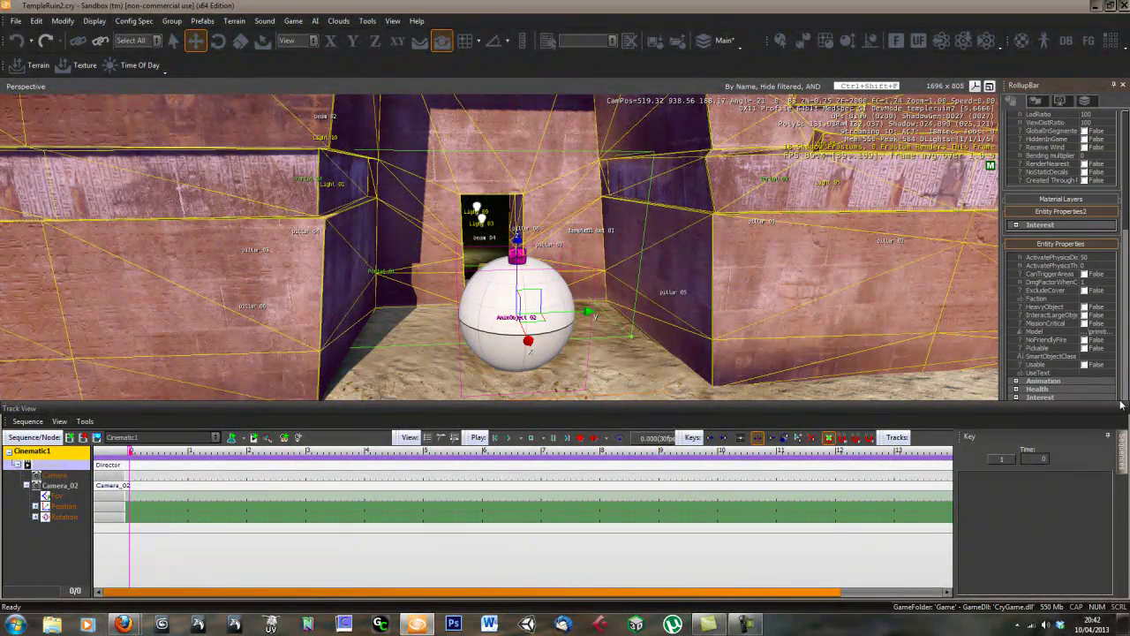
{"action": "left_click", "coordinate": [1099, 332]}
{"action": "left_click", "coordinate": [1110, 331]}
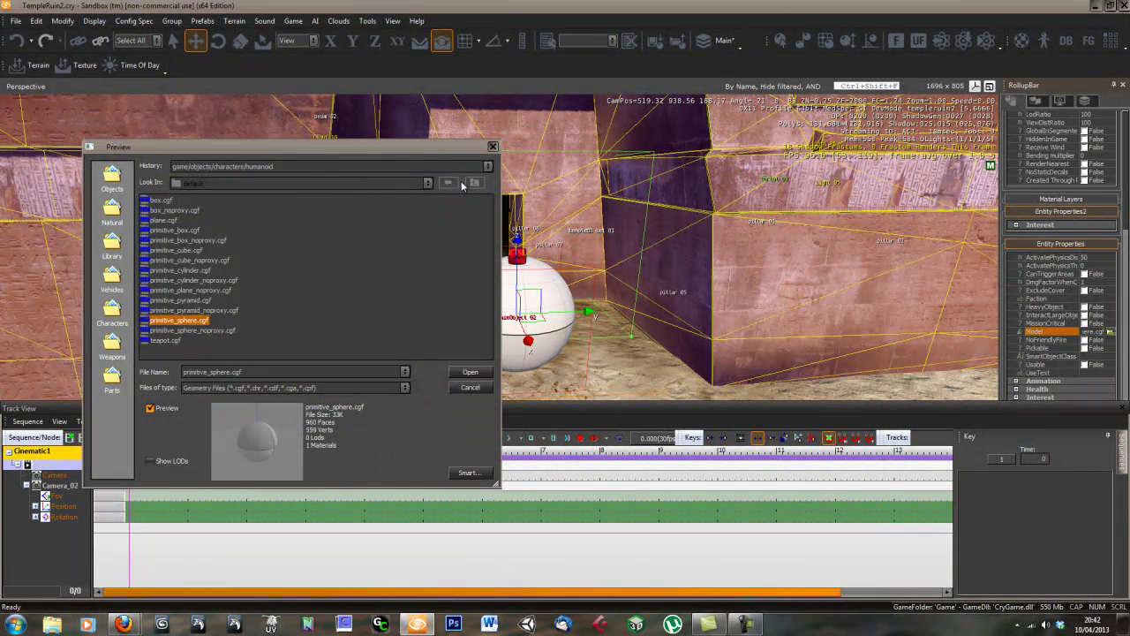
{"action": "left_click", "coordinate": [474, 182]}
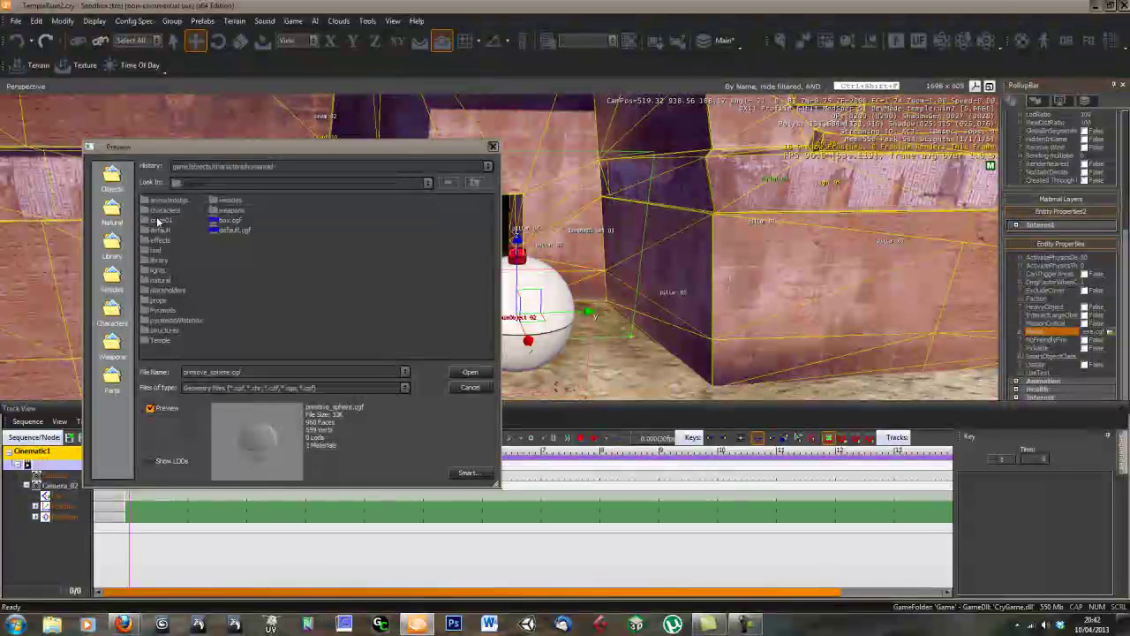
{"action": "double_click", "coordinate": [155, 212]}
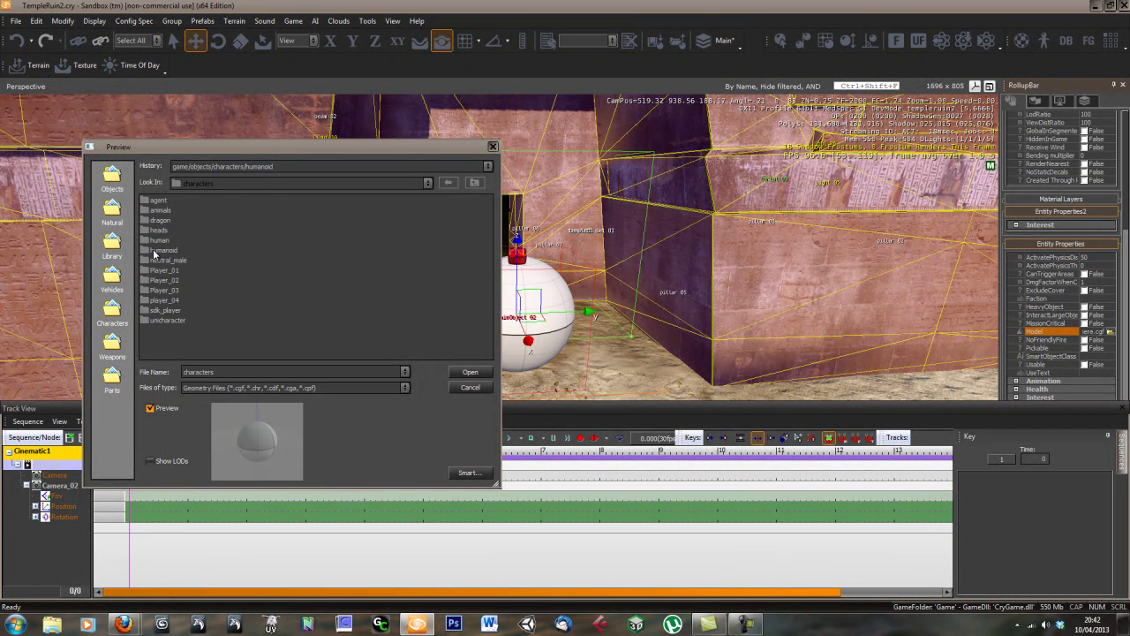
{"action": "double_click", "coordinate": [155, 250]}
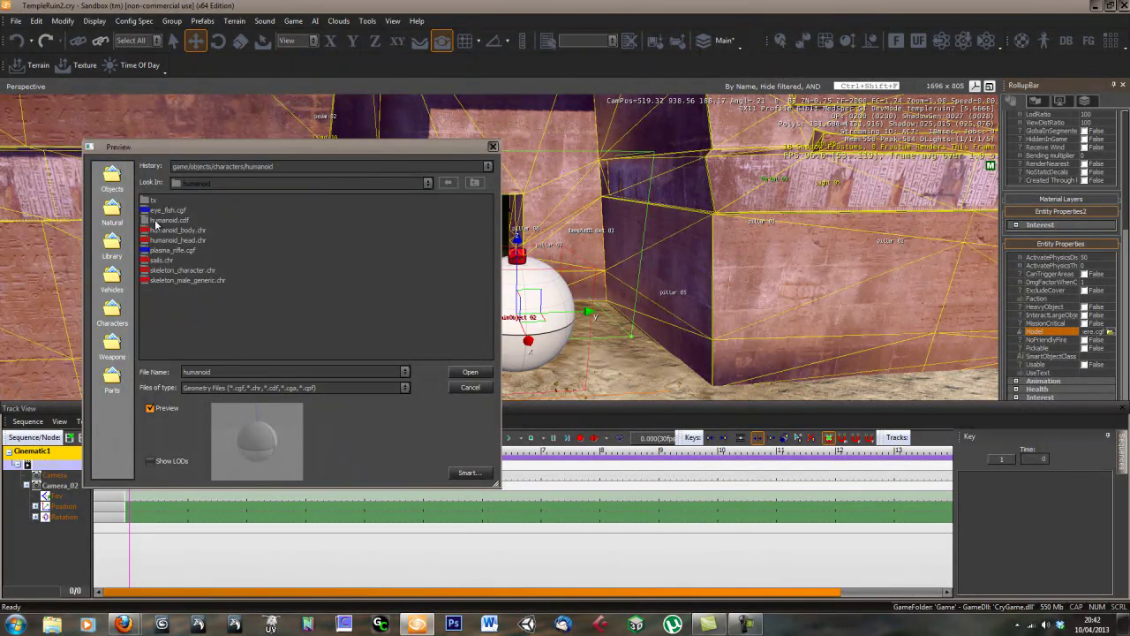
{"action": "left_click", "coordinate": [159, 220]}
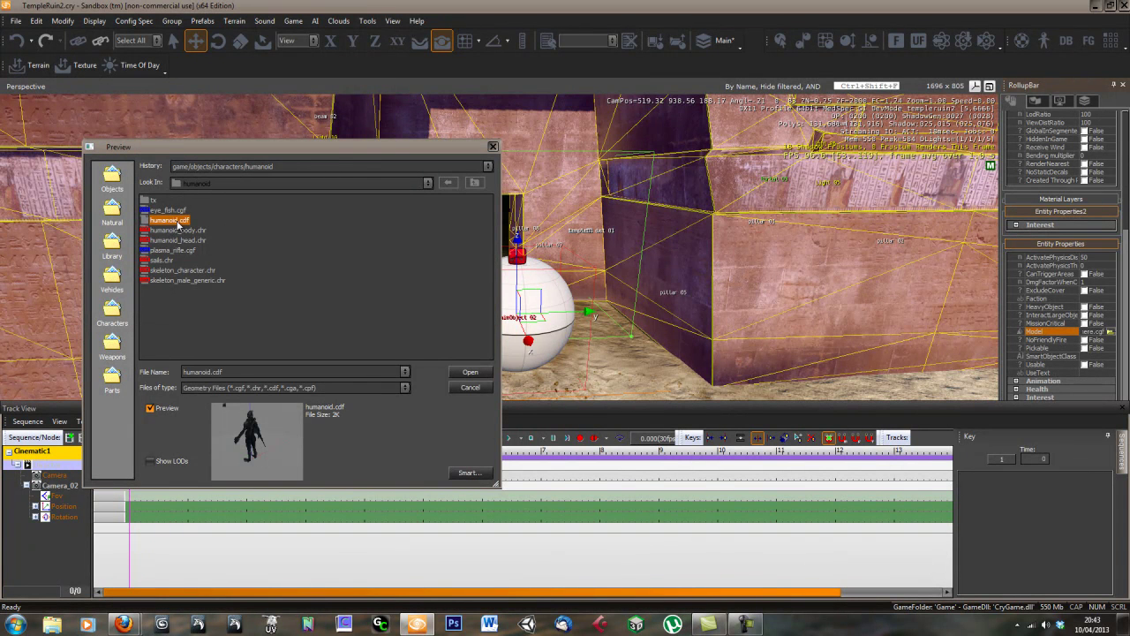
{"action": "left_click", "coordinate": [470, 372]}
Lower the humanoid vertically to the ground and rotate it about its Z axis to face out of the temple entrance
{"action": "left_click_drag", "start_coordinate": [518, 252], "coordinate": [518, 305]}
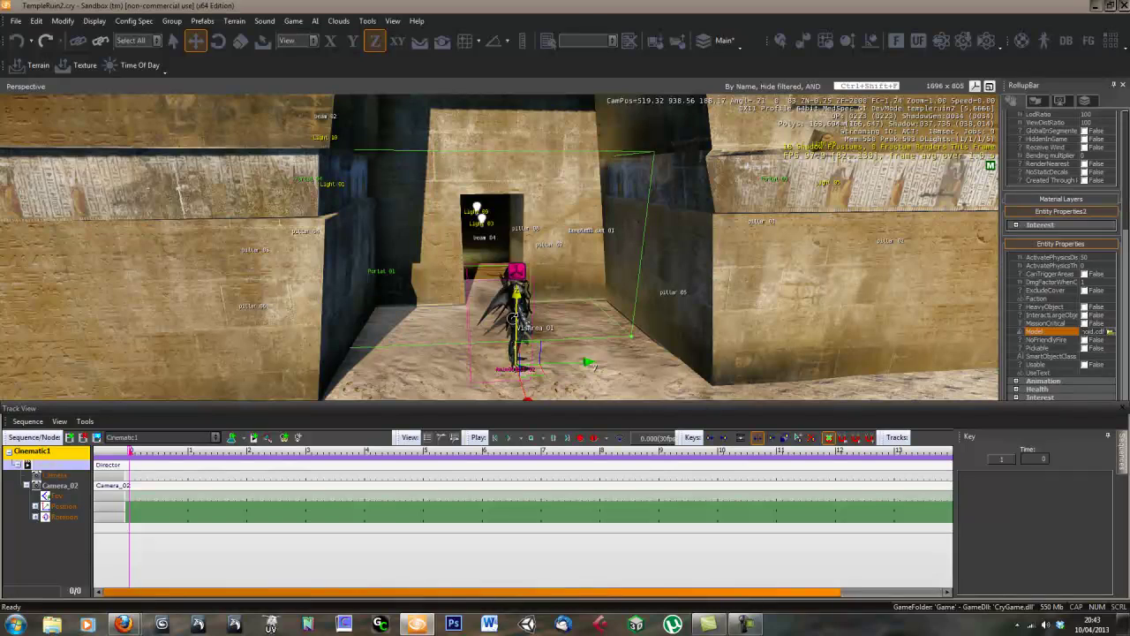
{"action": "key", "text": "2"}
{"action": "left_click_drag", "start_coordinate": [526, 369], "coordinate": [529, 369]}
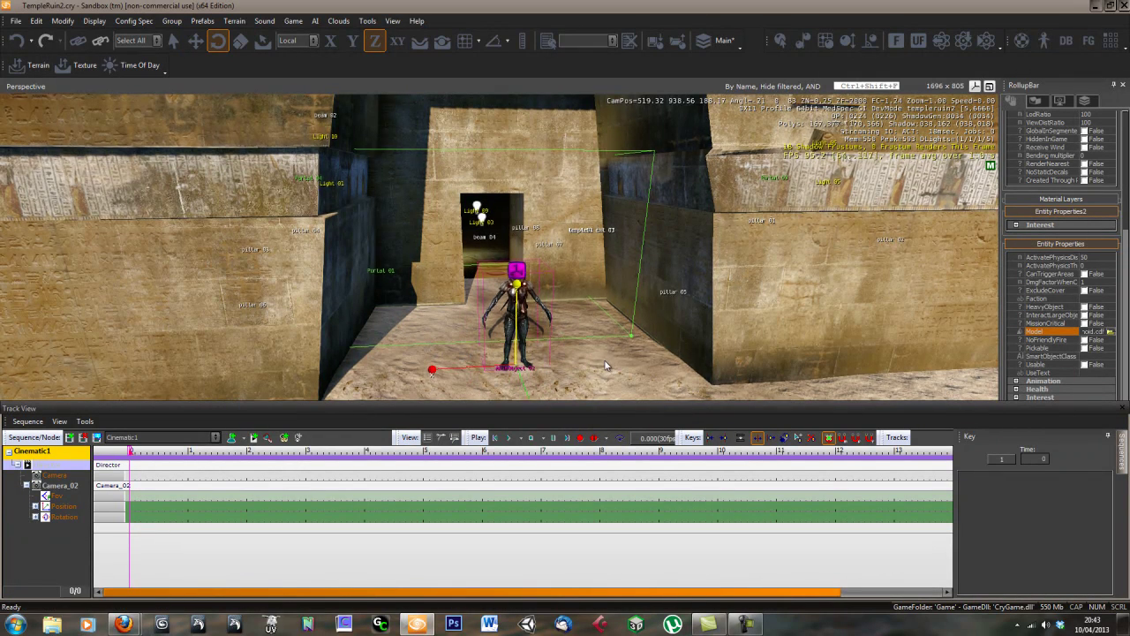
{"action": "key", "text": "d"}
{"action": "right_click_drag", "start_coordinate": [606, 366], "coordinate": [605, 359]}
{"action": "key", "text": "s"}
{"action": "middle_click_drag", "start_coordinate": [605, 359], "coordinate": [623, 356], "text": "alt"}
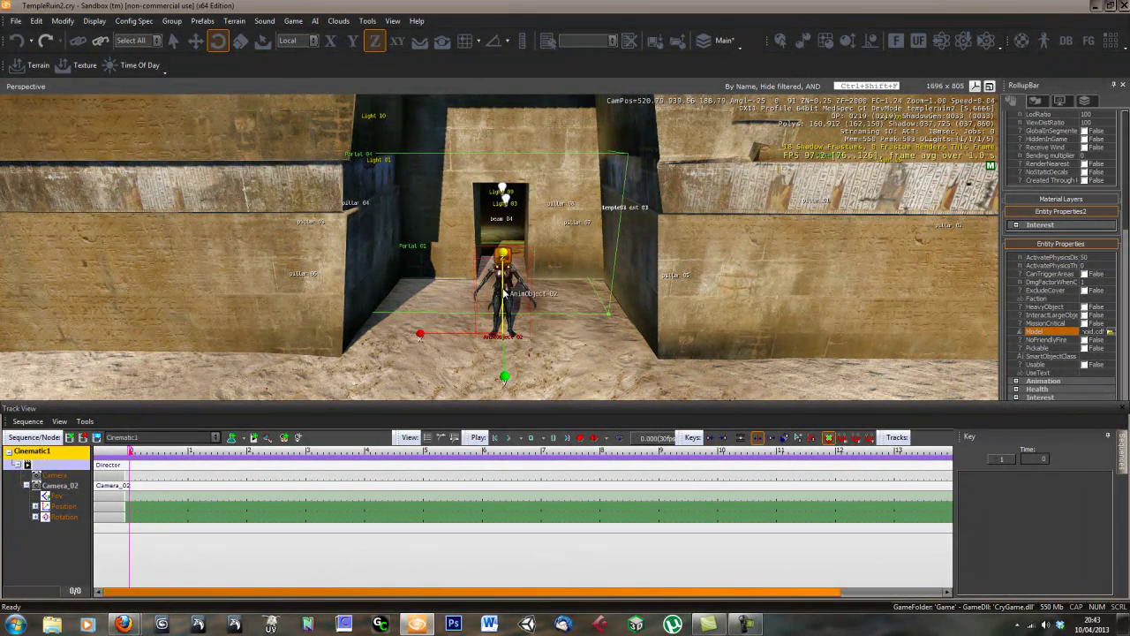
Add the selected humanoid AnimObject to the Cinematic1 sequence as a selected entity node
{"action": "scroll", "coordinate": [536, 319], "scroll_direction": "up", "scroll_amount": 5}
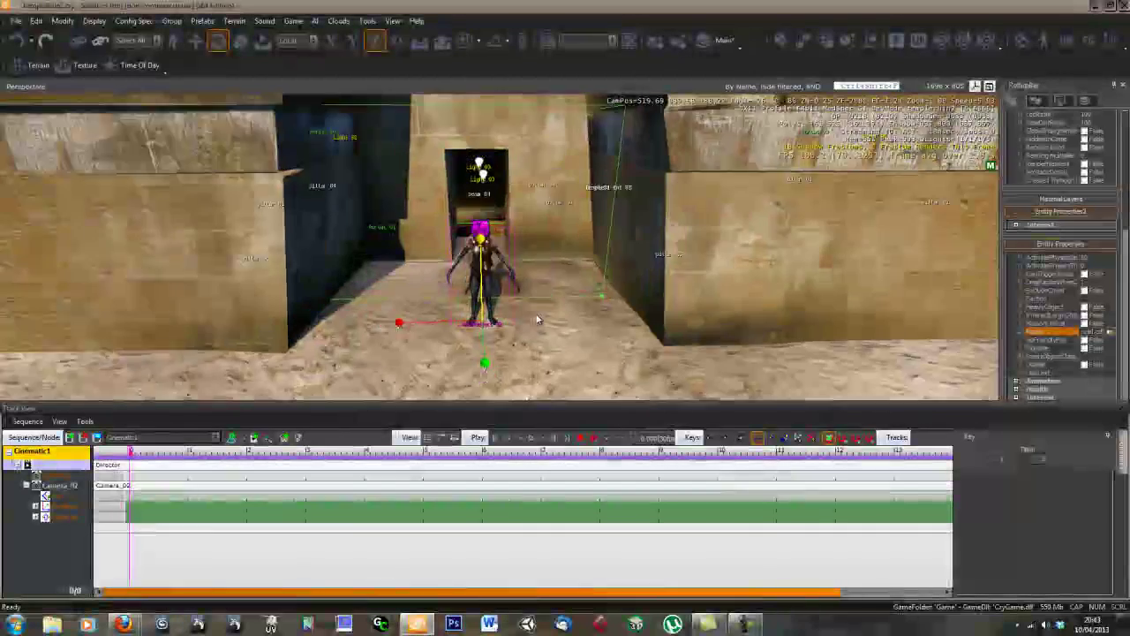
{"action": "middle_click_drag", "start_coordinate": [536, 318], "coordinate": [419, 331], "text": "alt"}
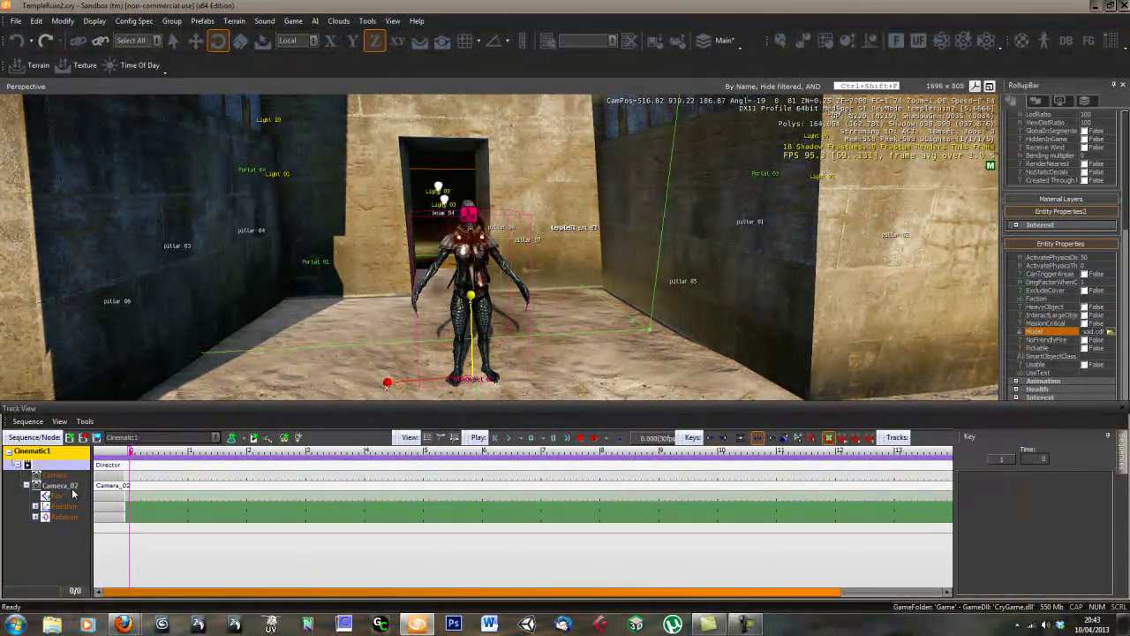
{"action": "right_click", "coordinate": [37, 450]}
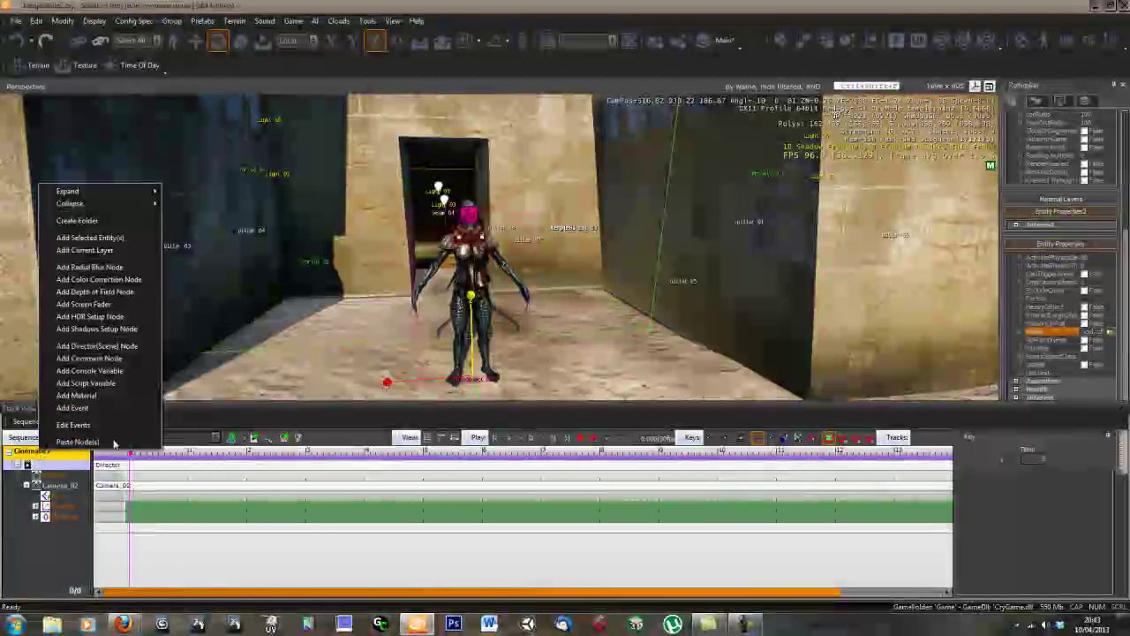
{"action": "left_click", "coordinate": [90, 238]}
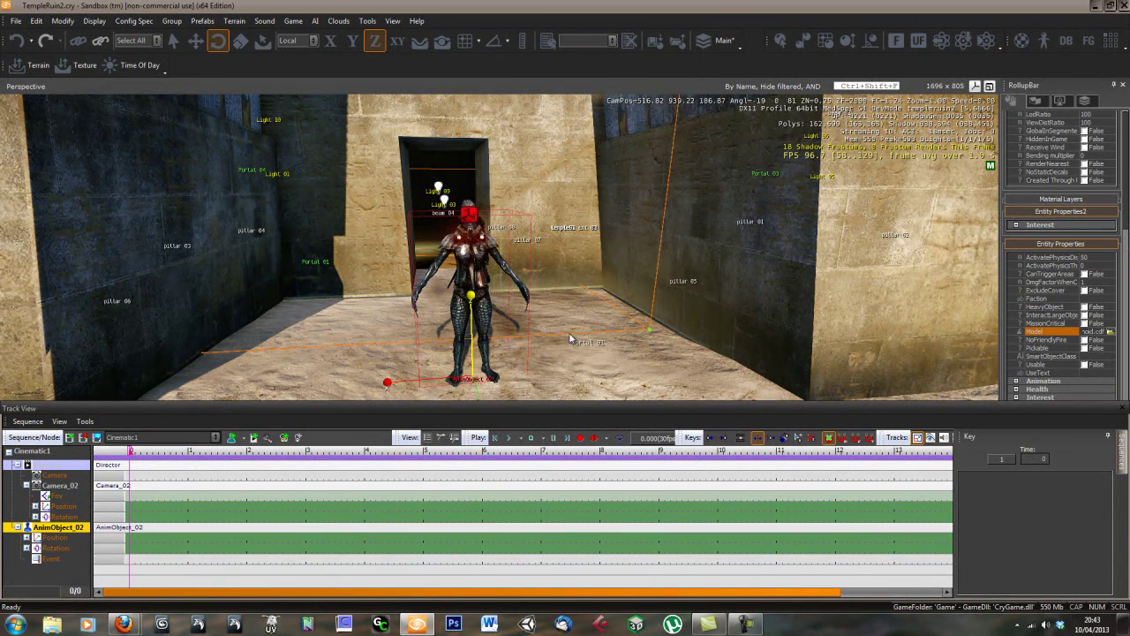
Add an Animation track to the AnimObject_02 node
{"action": "right_click_drag", "start_coordinate": [584, 332], "coordinate": [602, 308]}
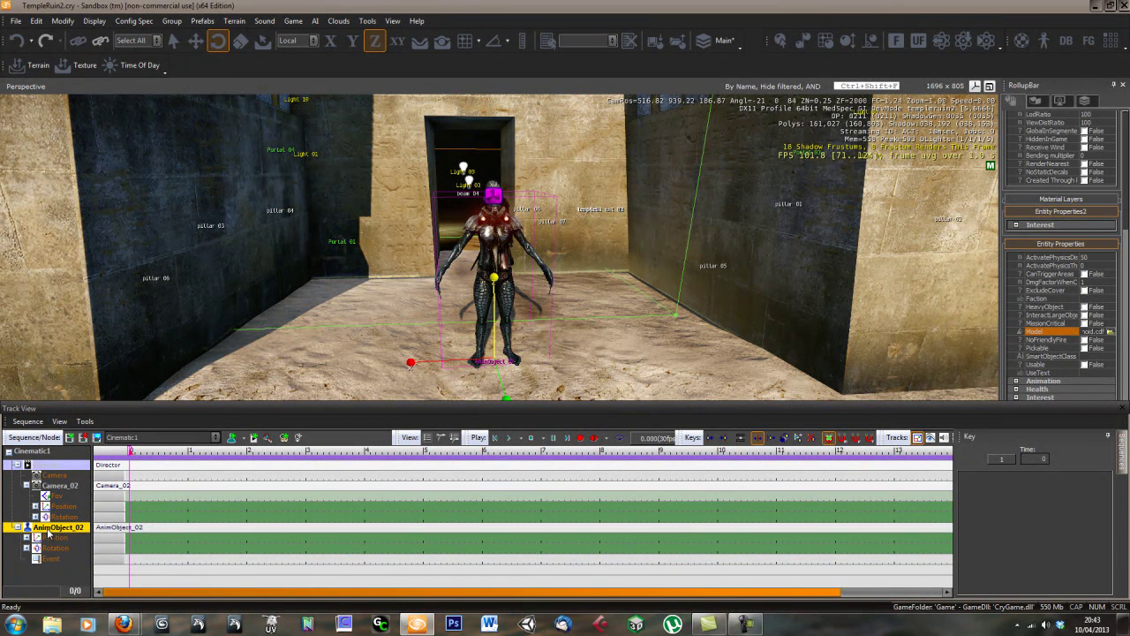
{"action": "right_click", "coordinate": [49, 527]}
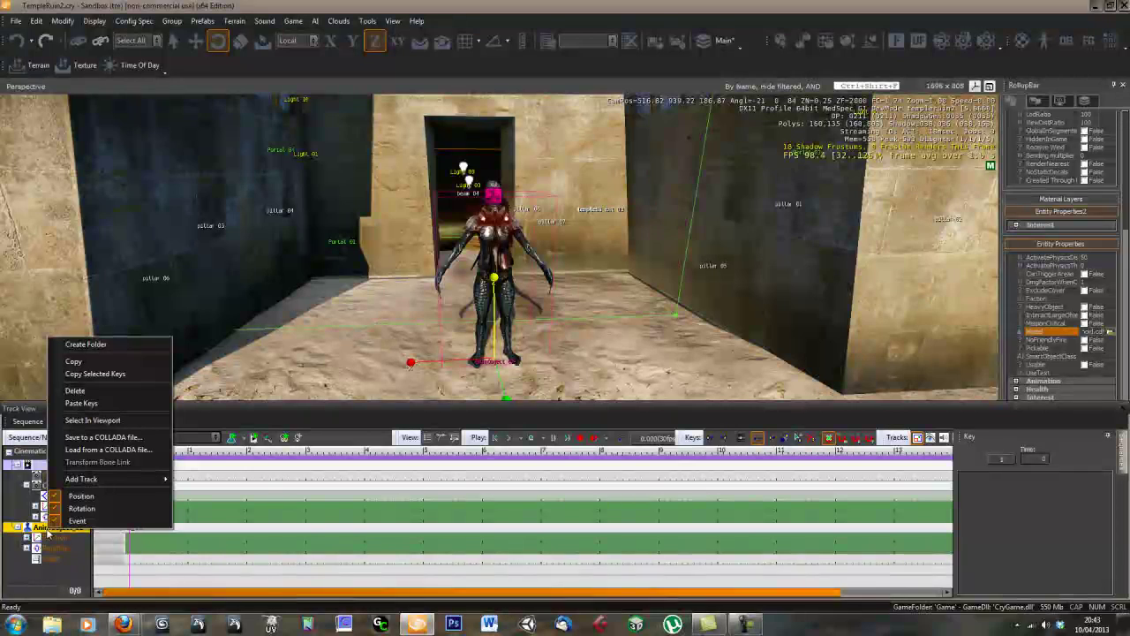
{"action": "left_click", "coordinate": [48, 530]}
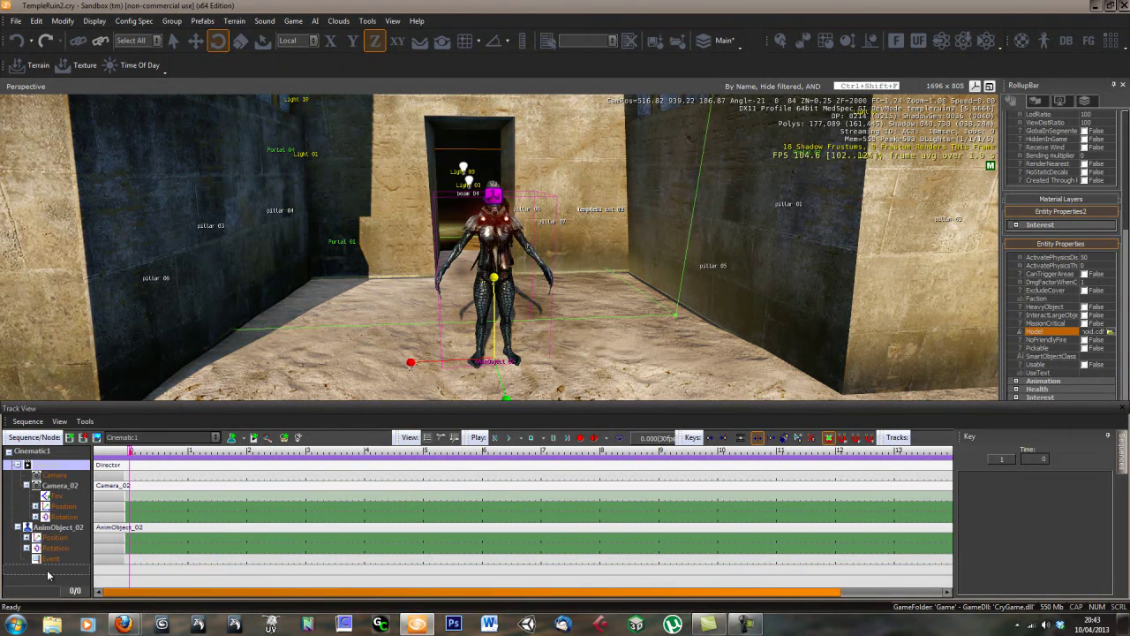
{"action": "right_click", "coordinate": [51, 528]}
{"action": "mouse_move", "coordinate": [107, 481]}
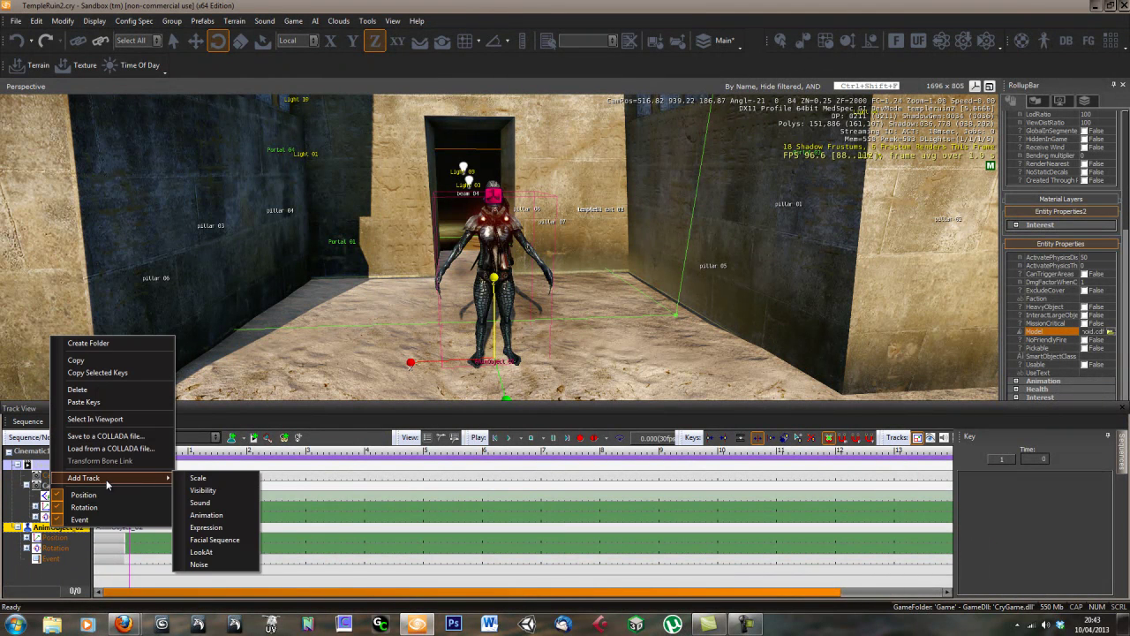
{"action": "left_click", "coordinate": [211, 515]}
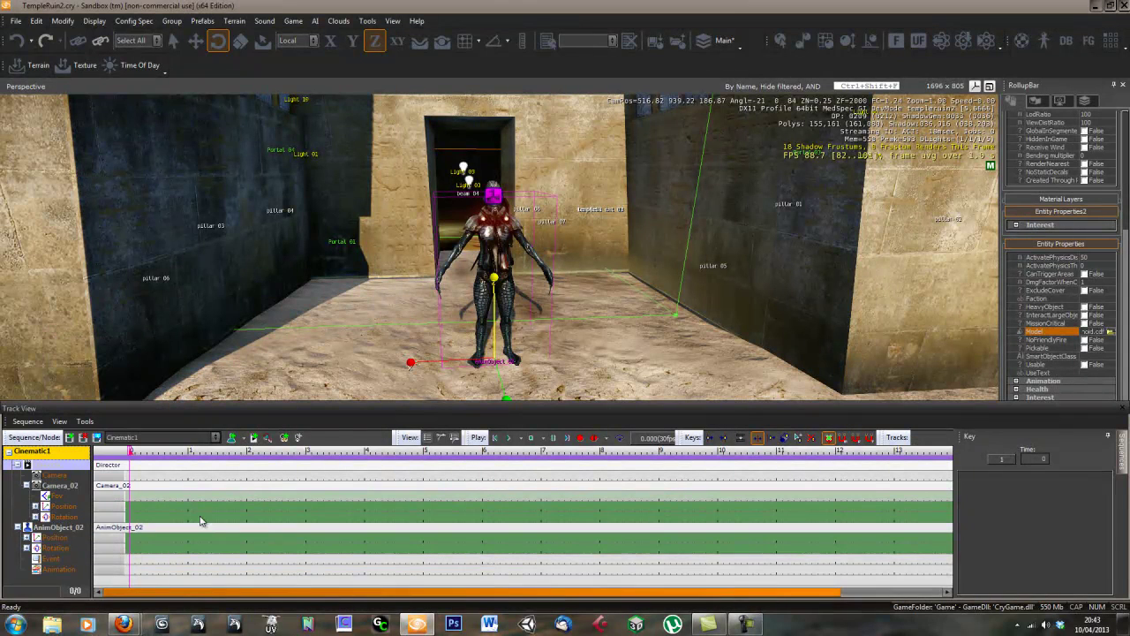
Create a key at time 0 on the humanoid's Animation track and assign it the idleBreak_idleshift_02 animation
{"action": "left_click", "coordinate": [53, 569]}
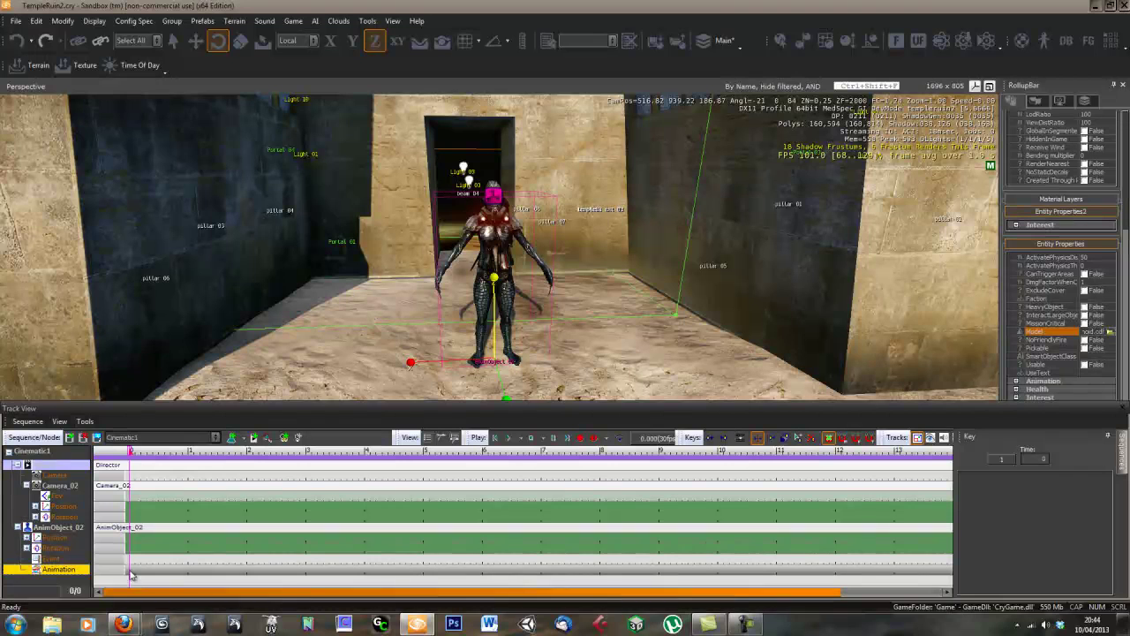
{"action": "mouse_move", "coordinate": [129, 569]}
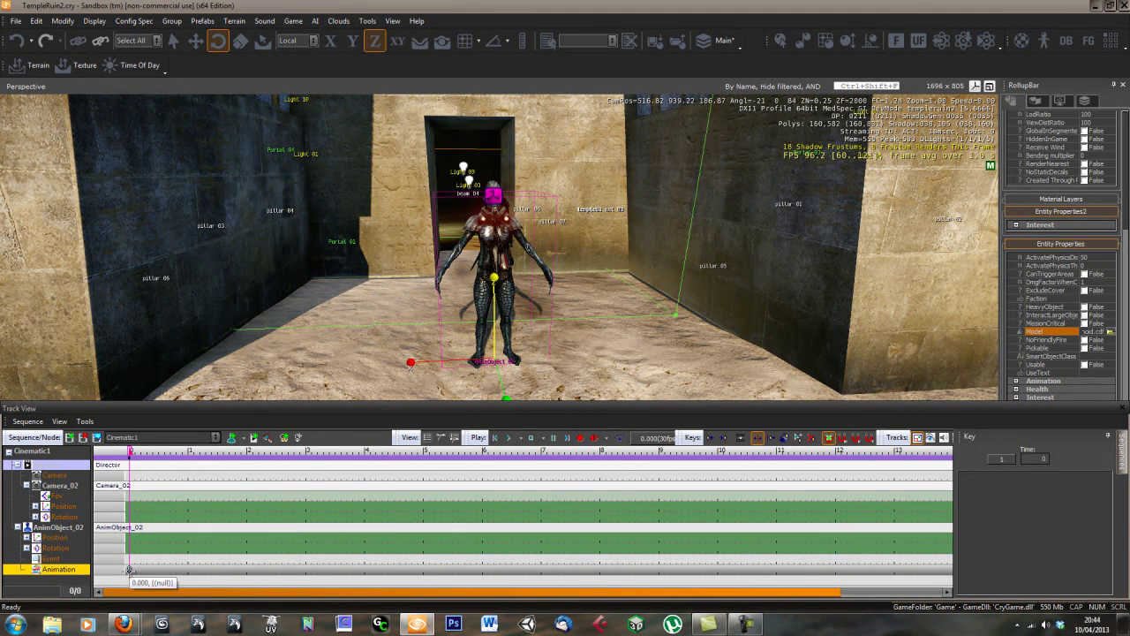
{"action": "left_click", "coordinate": [129, 569]}
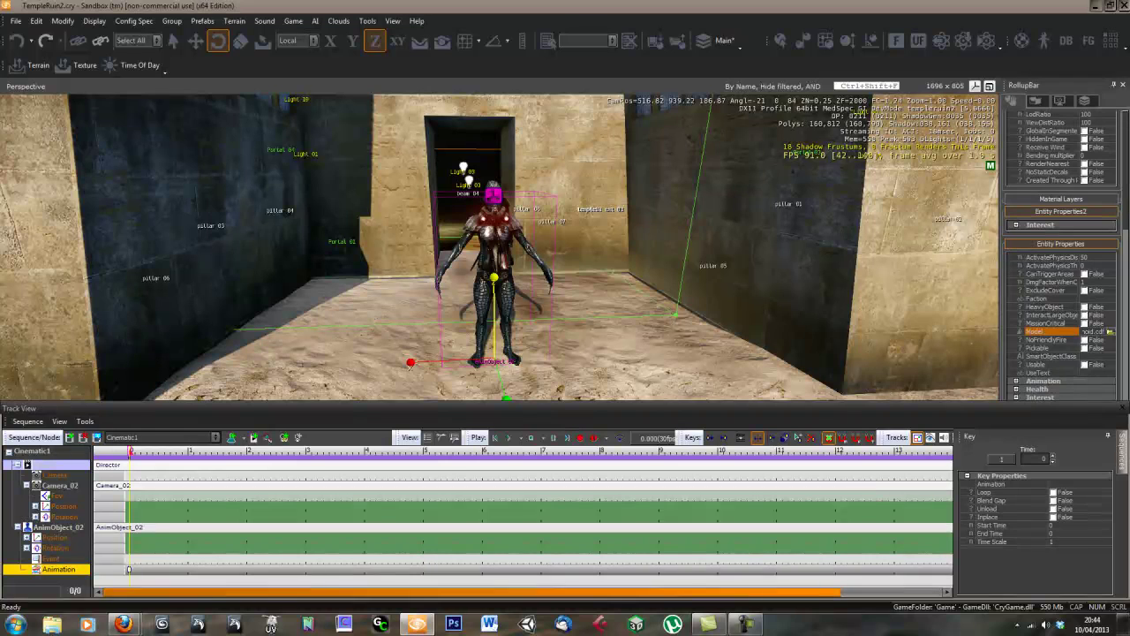
{"action": "left_click", "coordinate": [1107, 485]}
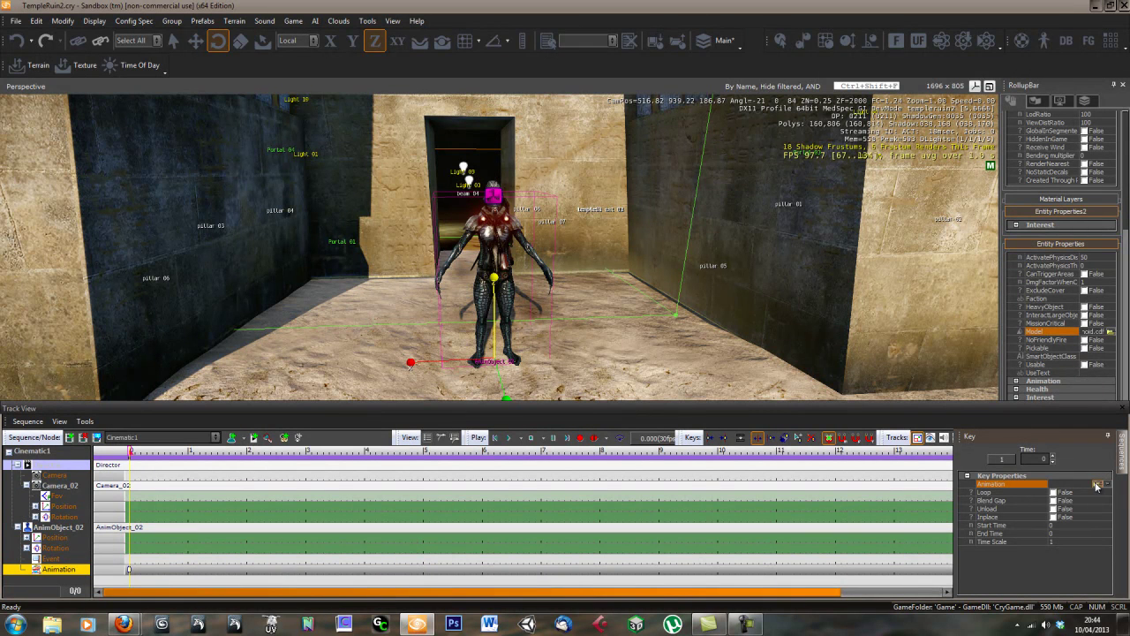
{"action": "left_click", "coordinate": [1097, 485]}
{"action": "left_click_drag", "start_coordinate": [1123, 497], "coordinate": [700, 129]}
{"action": "left_click", "coordinate": [679, 277]}
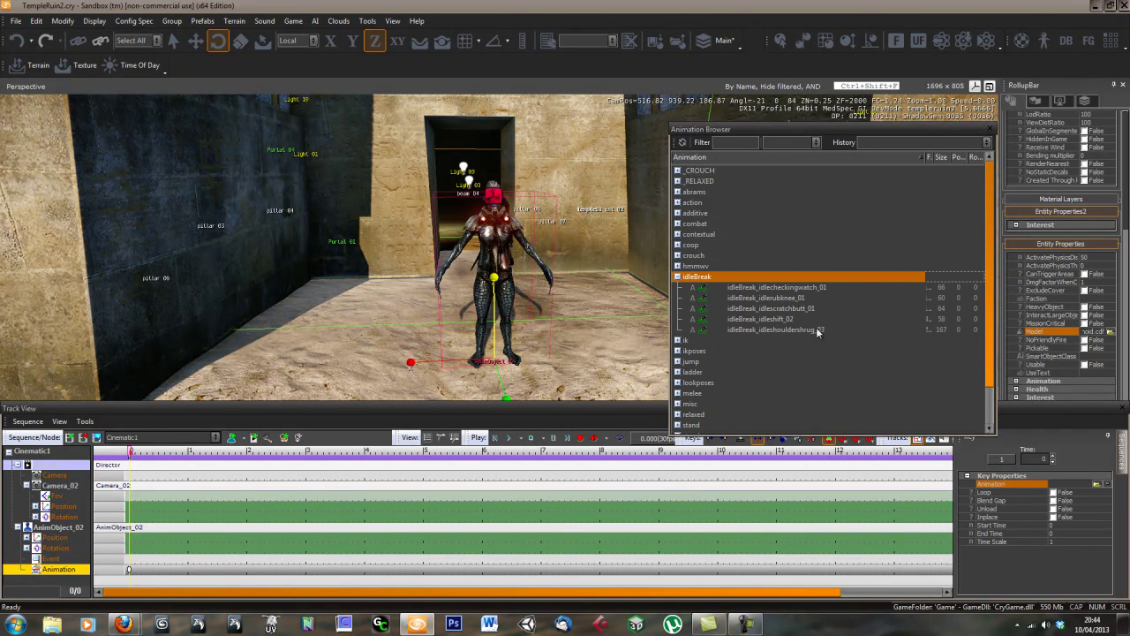
{"action": "mouse_move", "coordinate": [765, 333]}
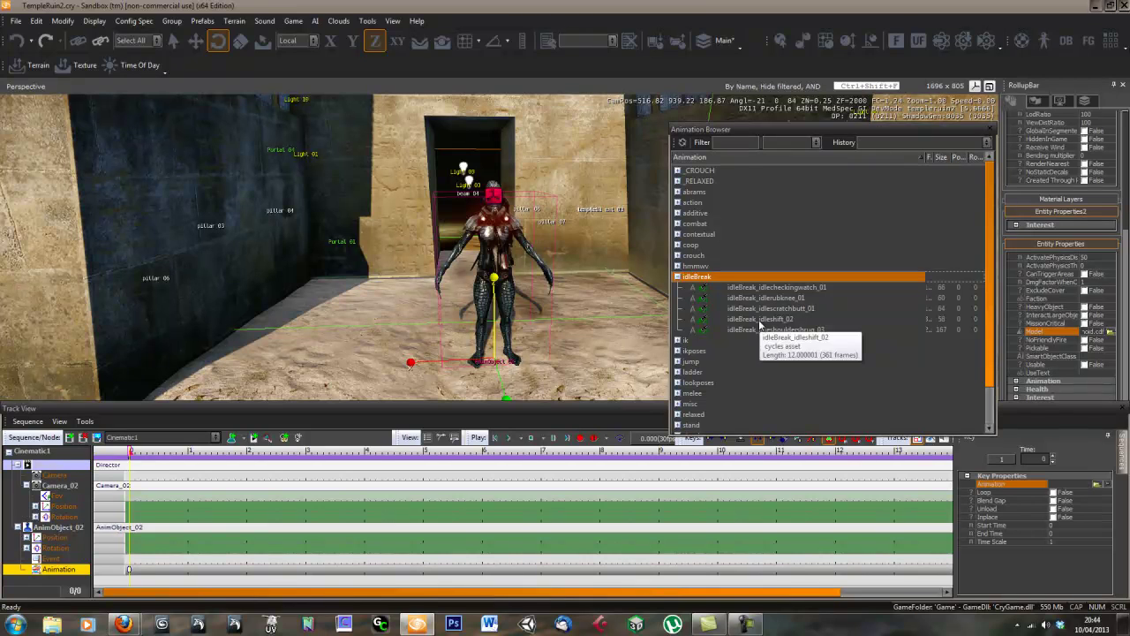
{"action": "left_click", "coordinate": [759, 320]}
Add a second Animation key at about 12.1 s, just after the first clip ends, and assign it idleBreak_idlescratchbutt_01
{"action": "left_click_drag", "start_coordinate": [528, 600], "coordinate": [662, 602]}
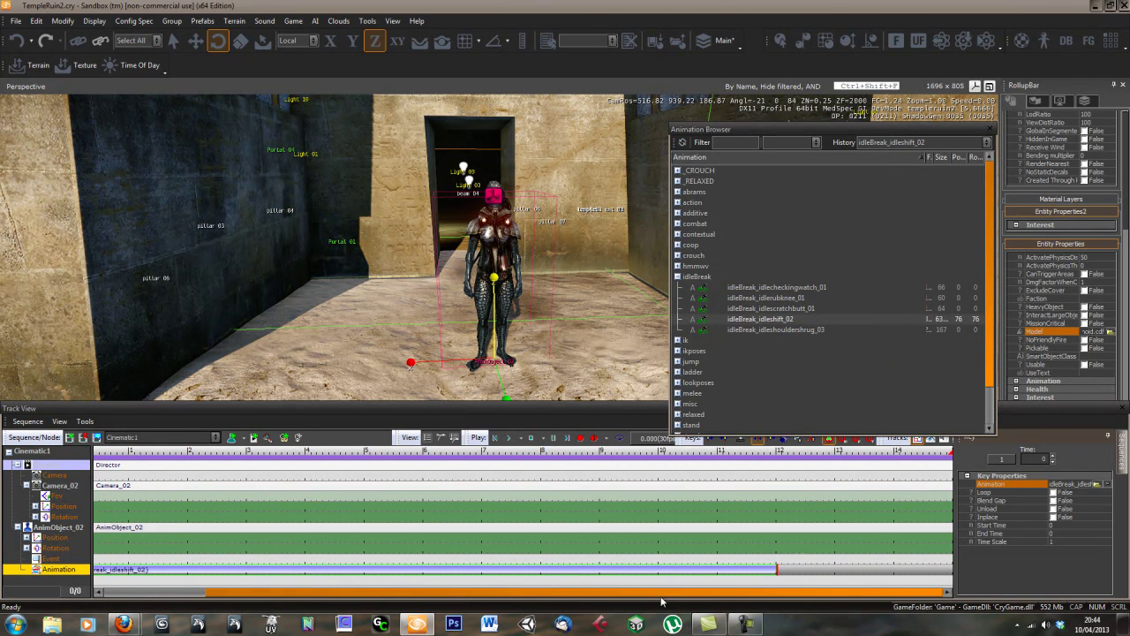
{"action": "left_click", "coordinate": [780, 572]}
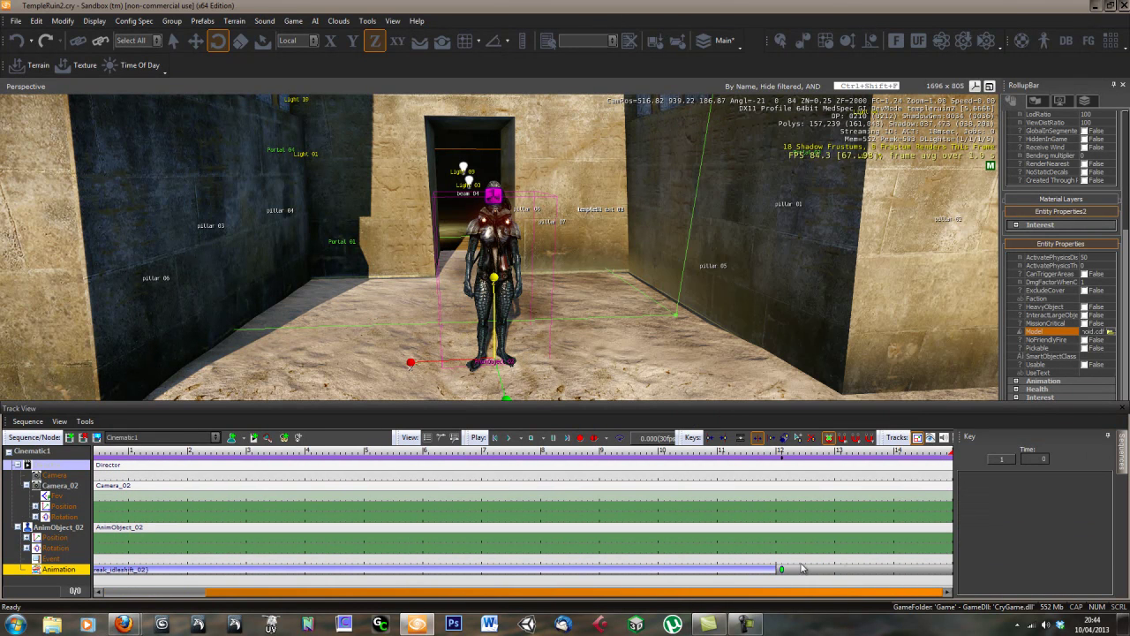
{"action": "double_click", "coordinate": [780, 570]}
{"action": "left_click", "coordinate": [1055, 484]}
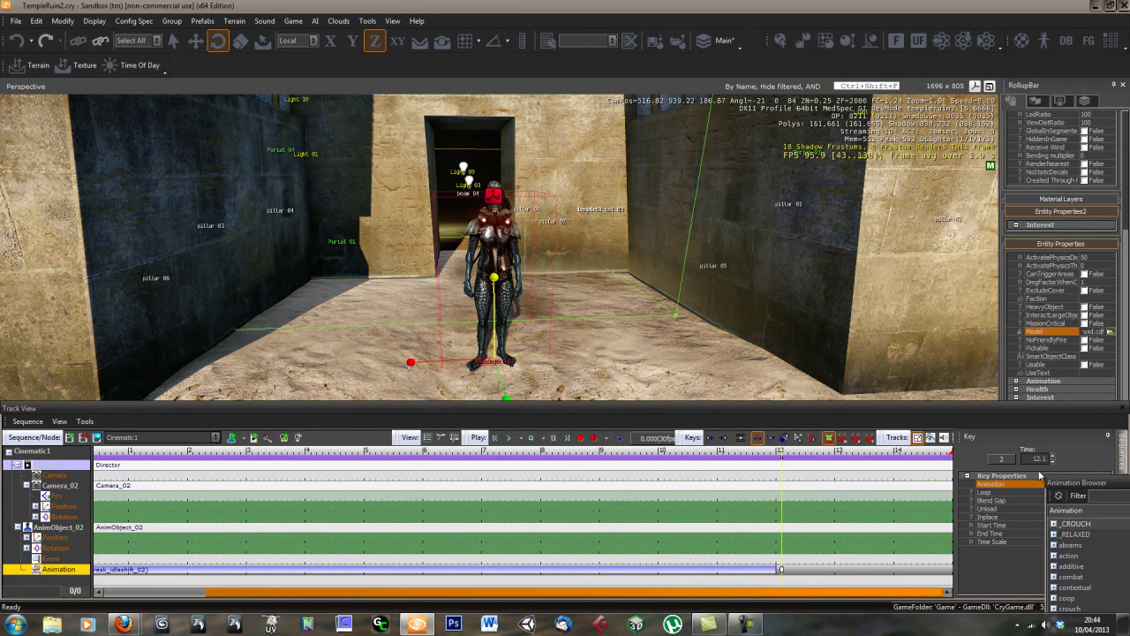
{"action": "left_click", "coordinate": [1095, 484]}
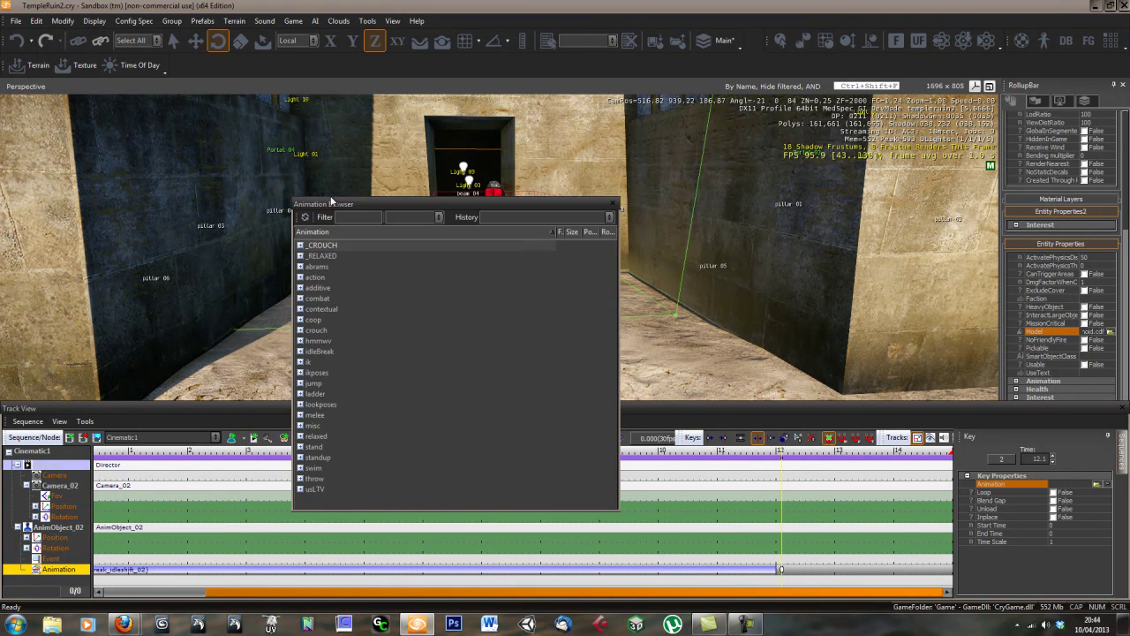
{"action": "left_click", "coordinate": [302, 344]}
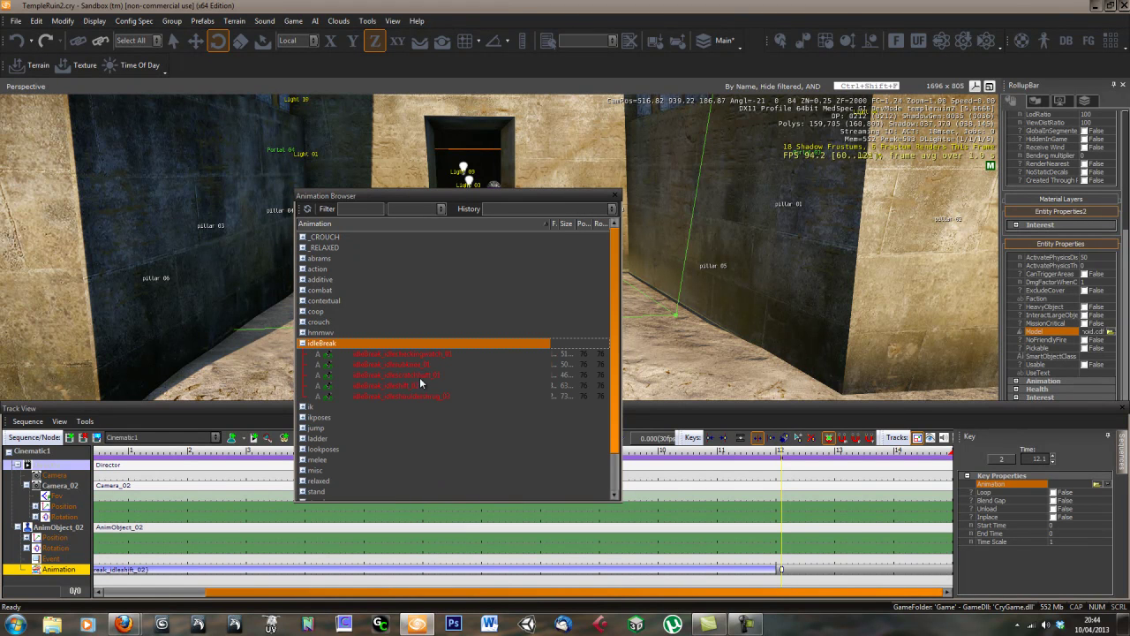
{"action": "double_click", "coordinate": [380, 375]}
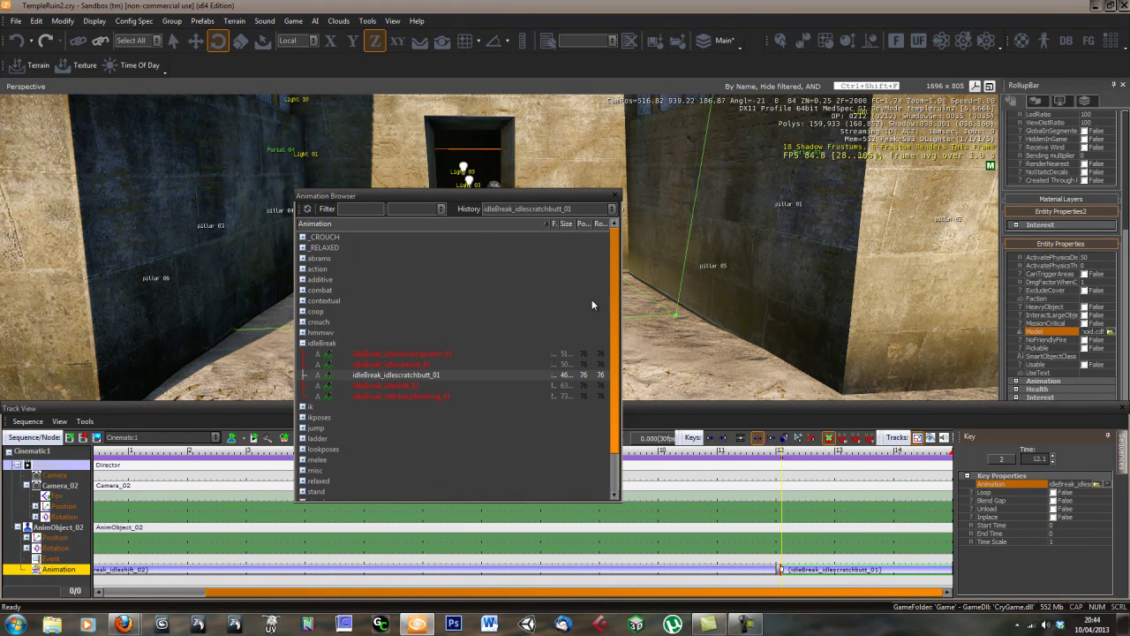
{"action": "left_click", "coordinate": [616, 196]}
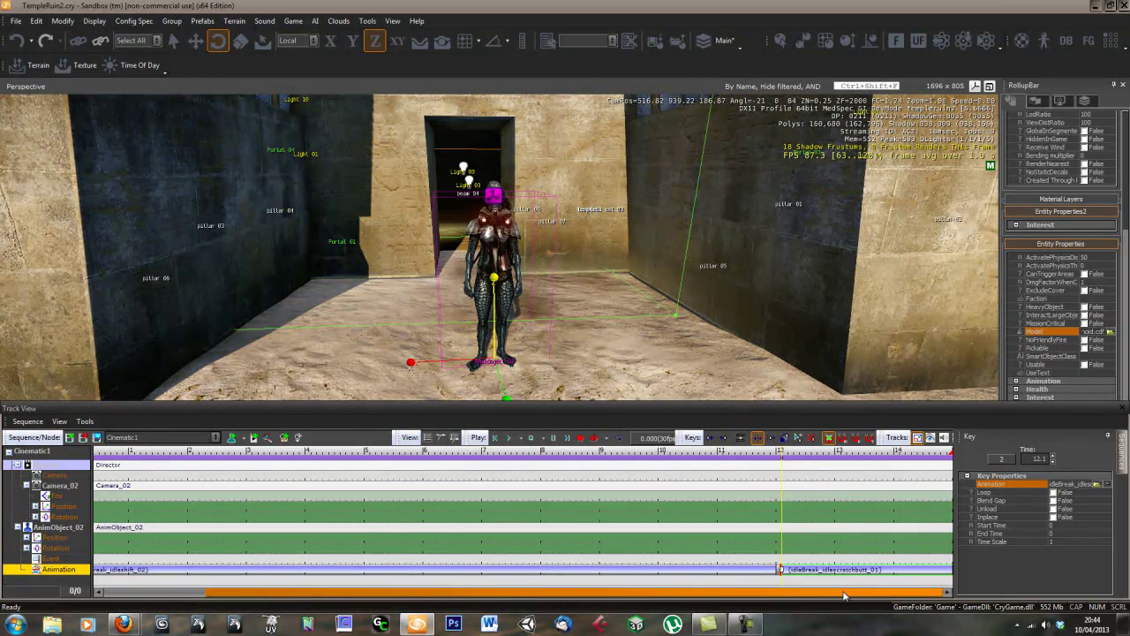
{"action": "left_click_drag", "start_coordinate": [844, 596], "coordinate": [490, 585]}
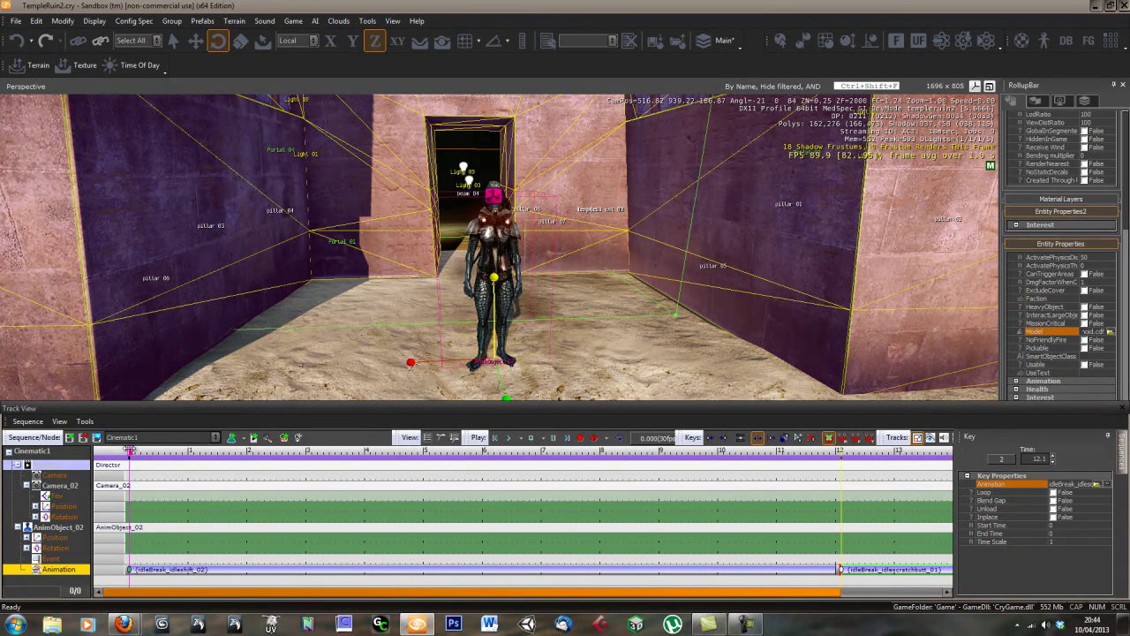
{"action": "mouse_move", "coordinate": [132, 450]}
{"action": "left_mouse_down"}
{"action": "mouse_move", "coordinate": [494, 450]}
{"action": "mouse_move", "coordinate": [966, 485]}
{"action": "mouse_move", "coordinate": [800, 491]}
{"action": "mouse_move", "coordinate": [136, 421]}
{"action": "mouse_move", "coordinate": [129, 433]}
{"action": "left_mouse_up"}
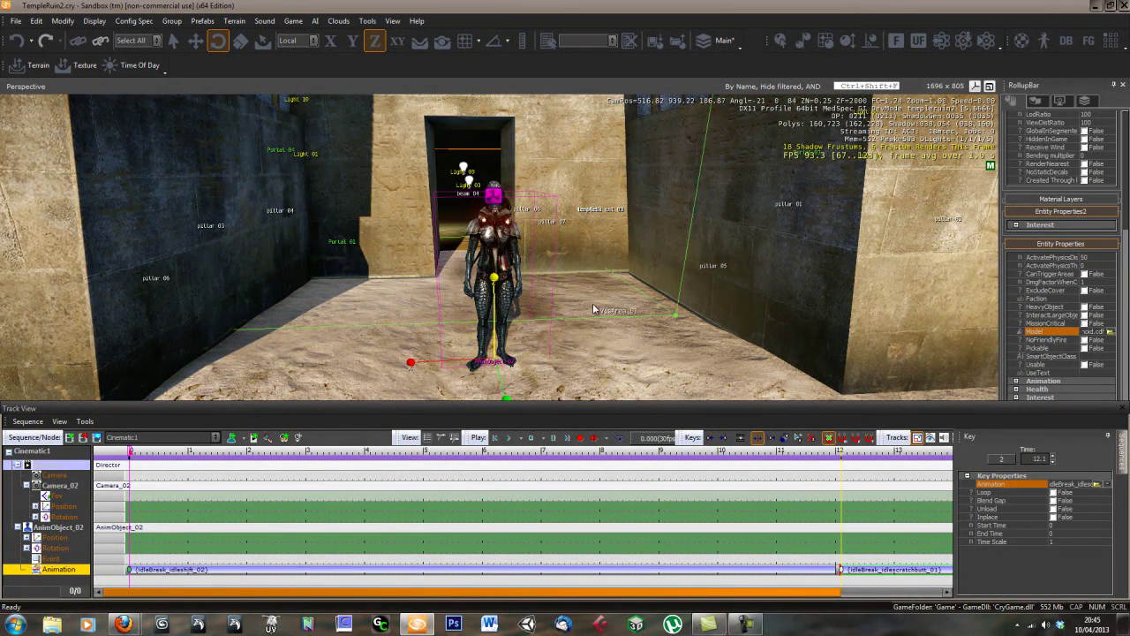
Create a key at time 0 on the Director's Camera track and set its camera to Camera_02
{"action": "key", "text": "s"}
{"action": "key", "text": "a"}
{"action": "right_click_drag", "start_coordinate": [596, 310], "coordinate": [593, 308]}
{"action": "key", "text": "w"}
{"action": "key", "text": "w"}
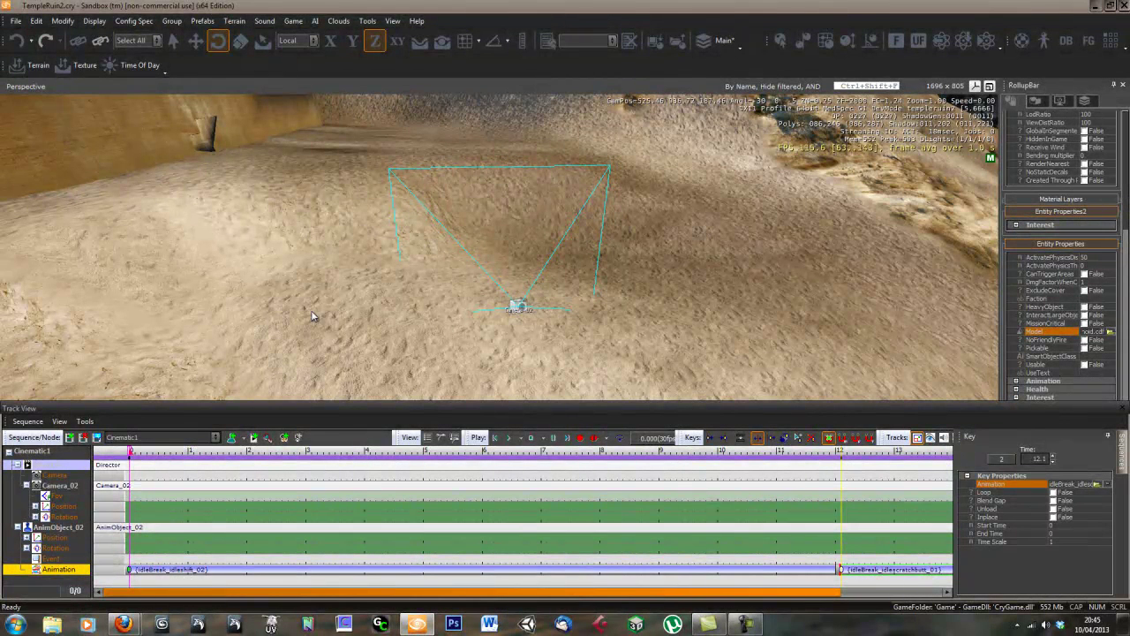
{"action": "key", "text": "d"}
{"action": "right_click_drag", "start_coordinate": [566, 312], "coordinate": [521, 313]}
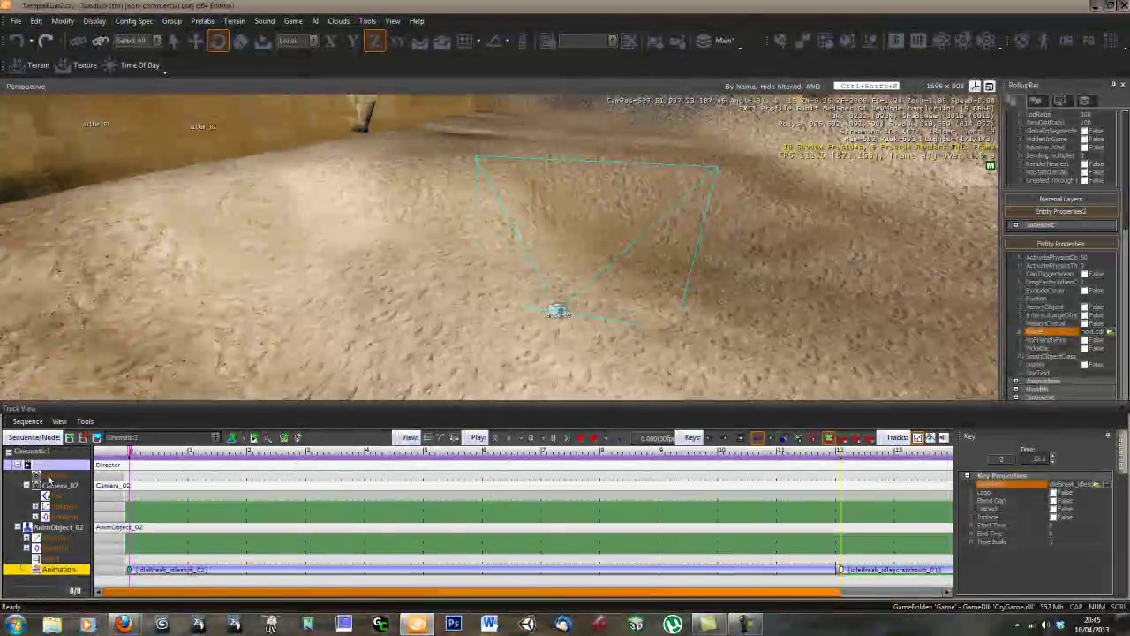
{"action": "left_click", "coordinate": [49, 477]}
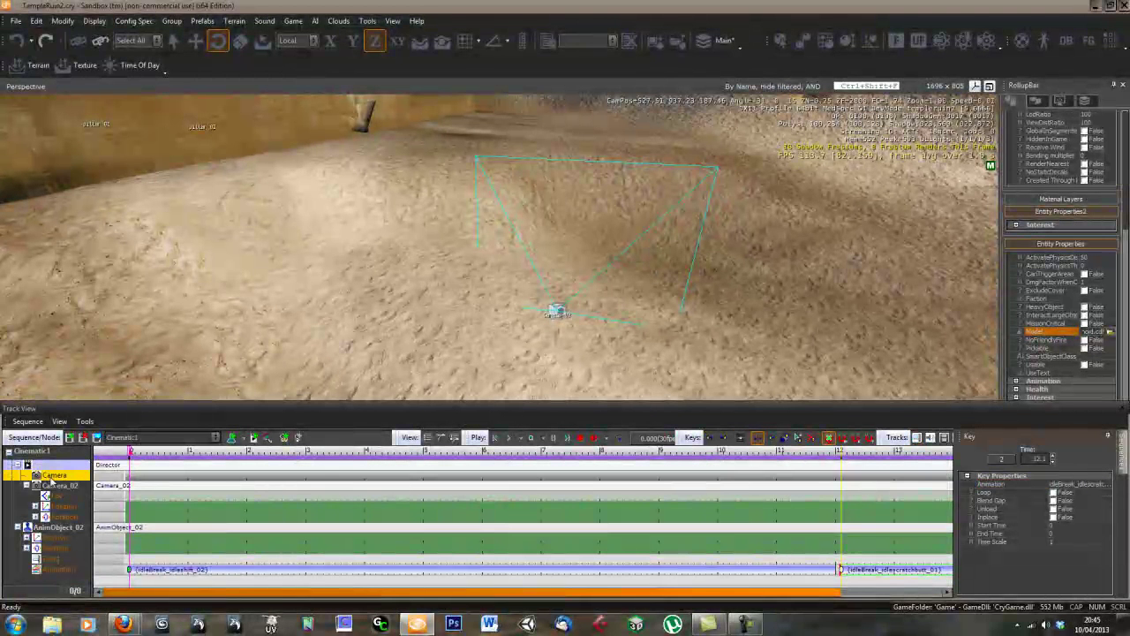
{"action": "left_click", "coordinate": [129, 479]}
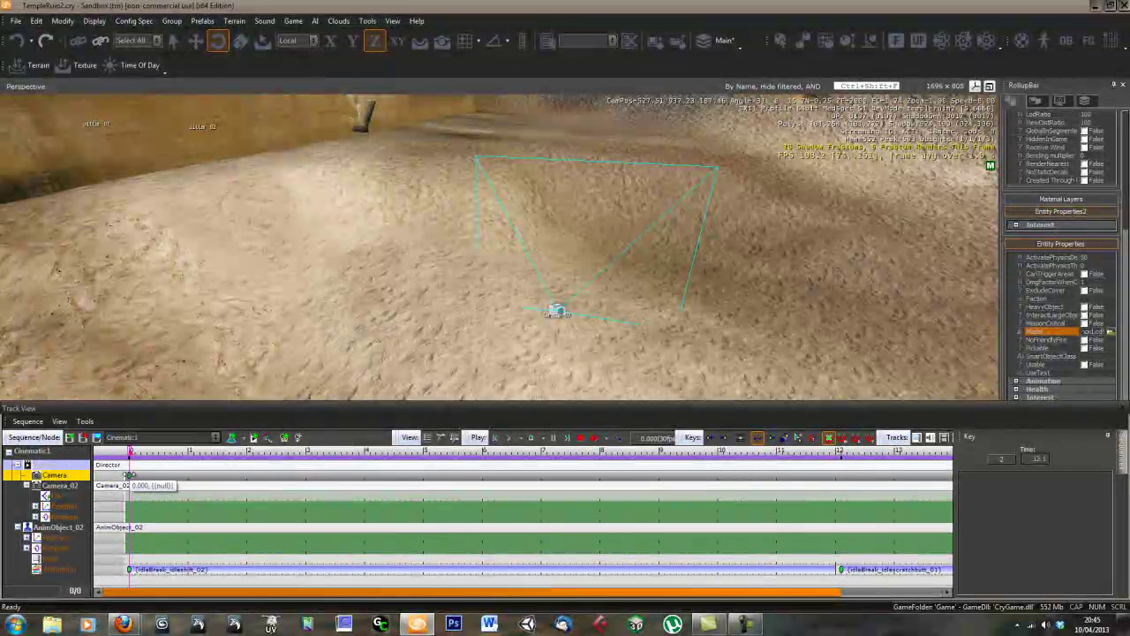
{"action": "left_click", "coordinate": [129, 474]}
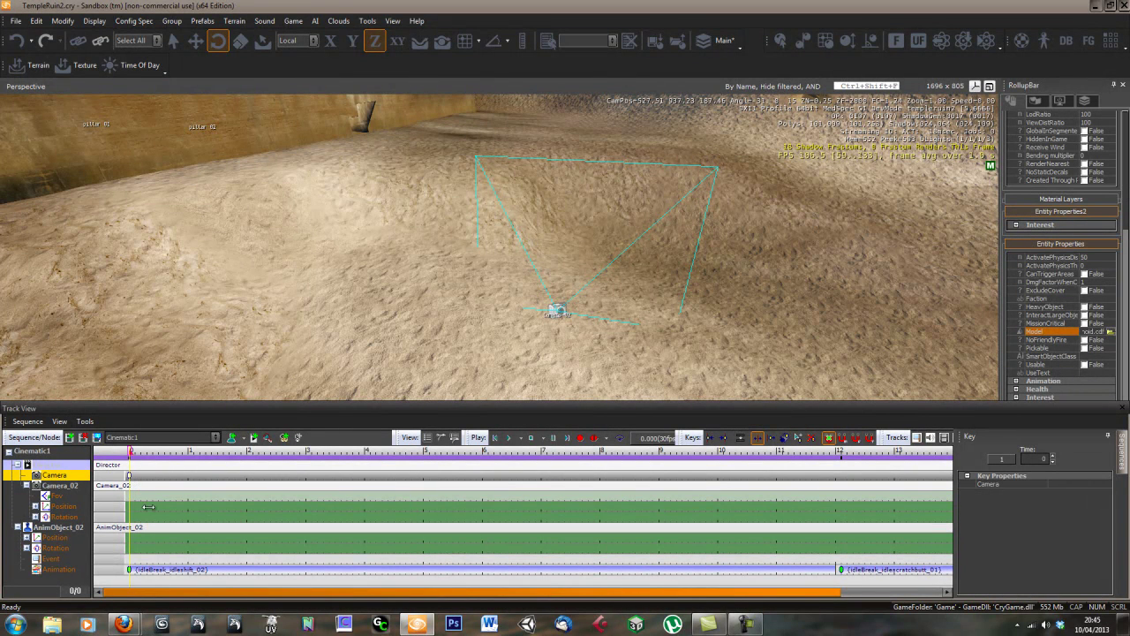
{"action": "mouse_move", "coordinate": [129, 477]}
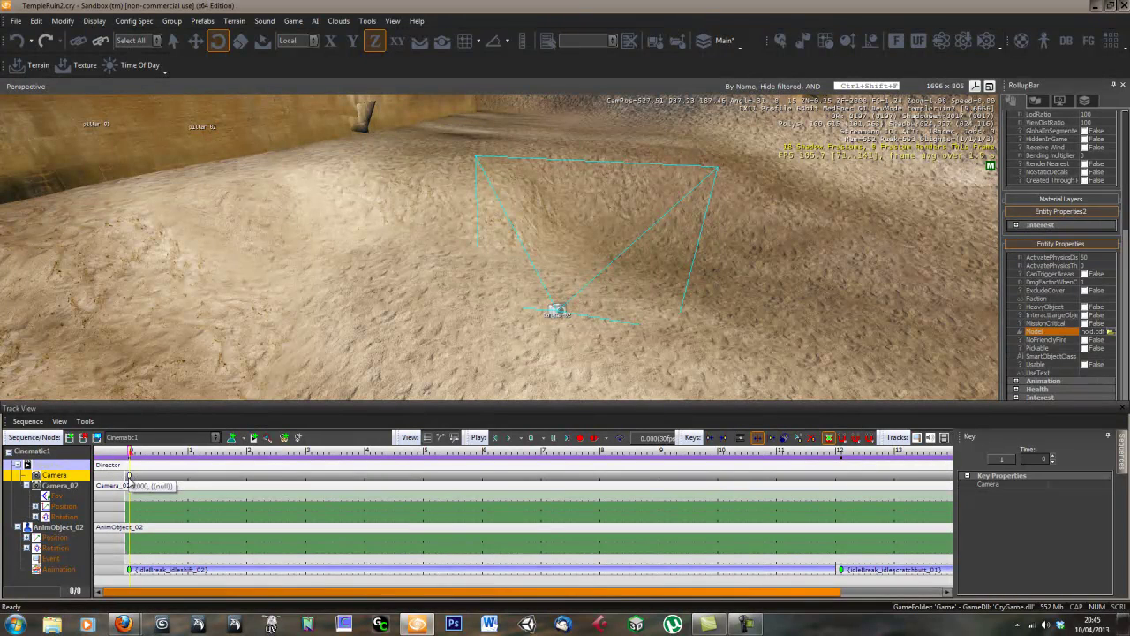
{"action": "left_click", "coordinate": [1087, 484]}
{"action": "left_click", "coordinate": [1107, 484]}
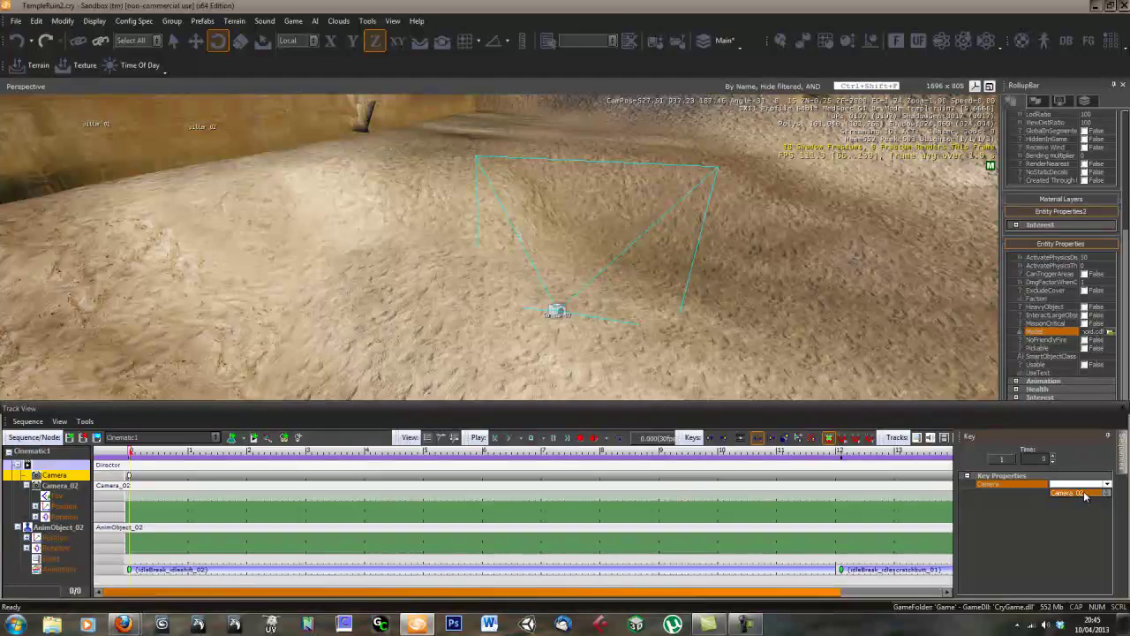
{"action": "left_click", "coordinate": [1070, 493]}
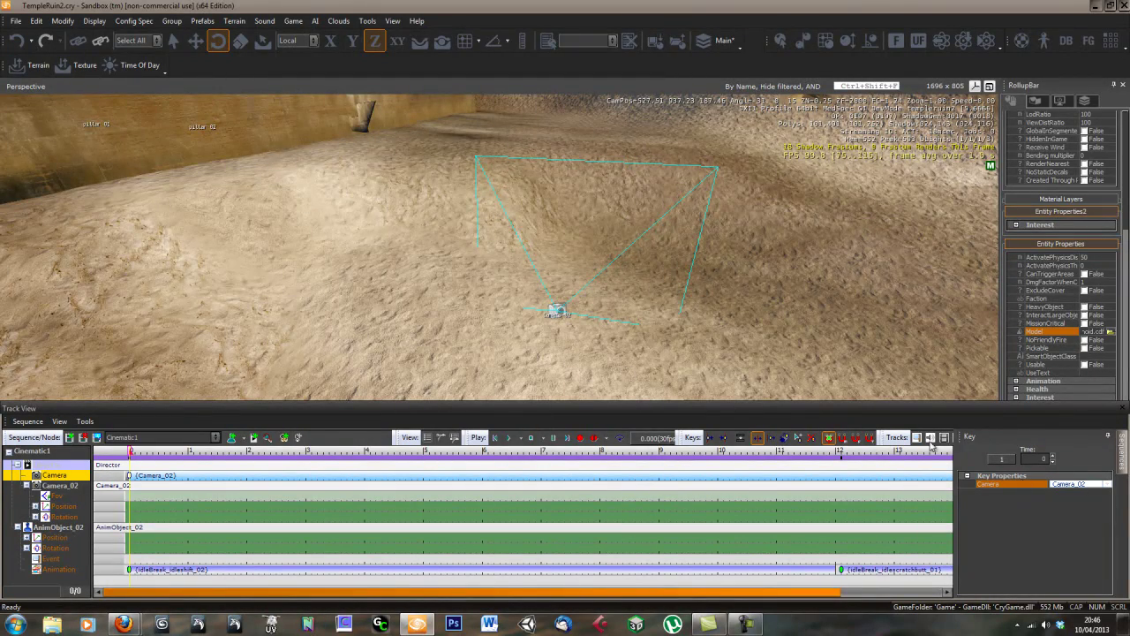
Add starting keys at time 0 to the Position and Rotation tracks of Camera_02
{"action": "right_click_drag", "start_coordinate": [582, 333], "coordinate": [643, 421]}
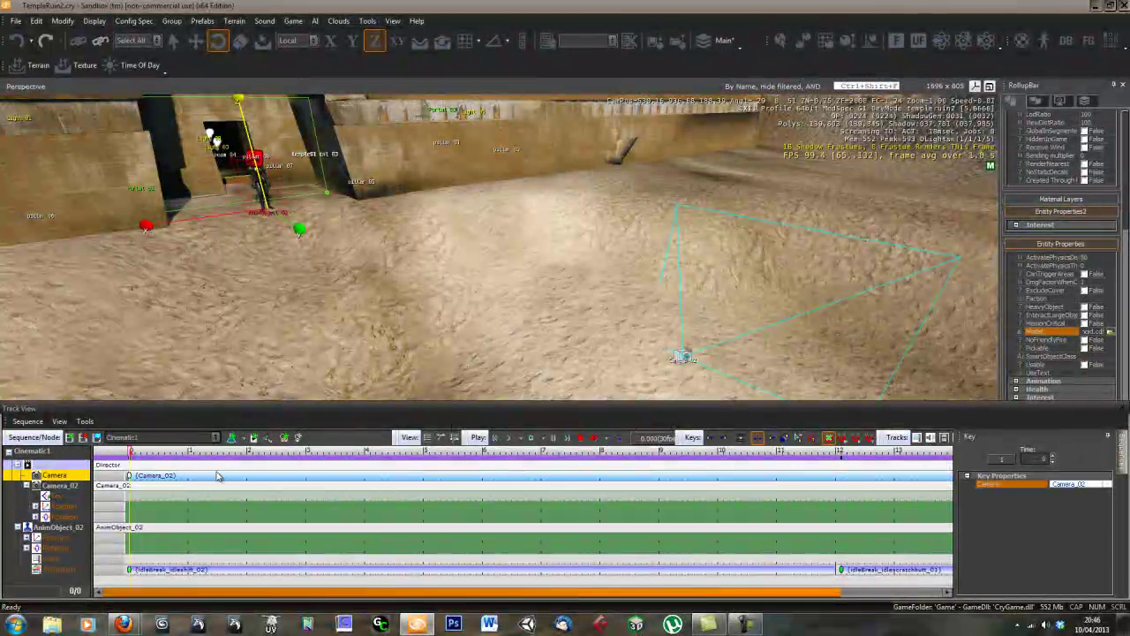
{"action": "double_click", "coordinate": [130, 508]}
{"action": "double_click", "coordinate": [131, 517]}
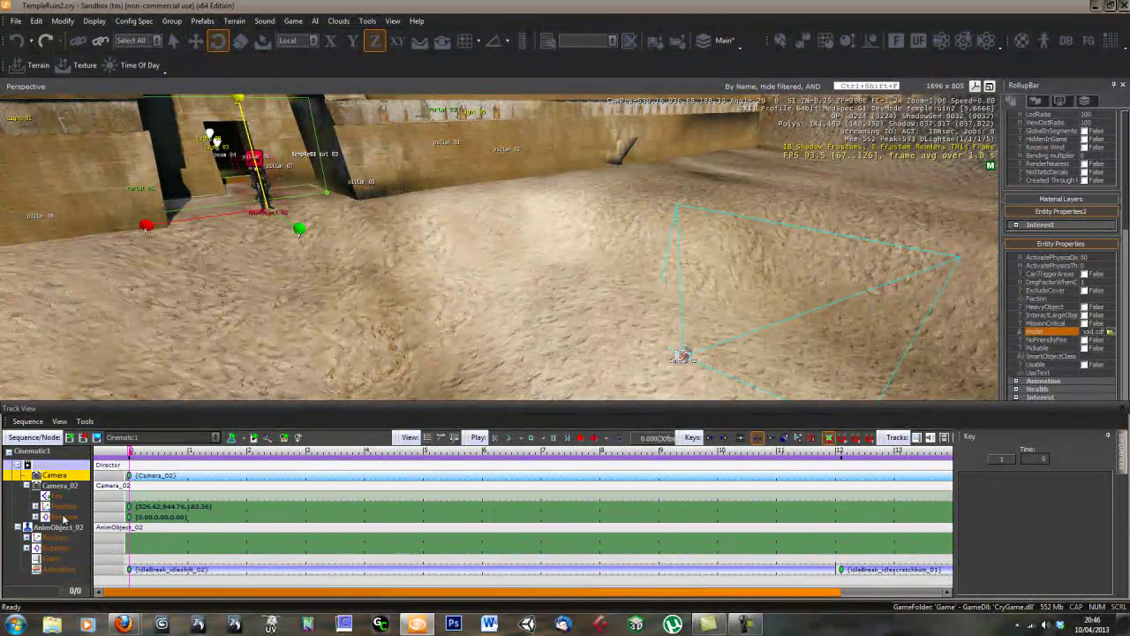
{"action": "right_click_drag", "start_coordinate": [523, 360], "coordinate": [585, 339]}
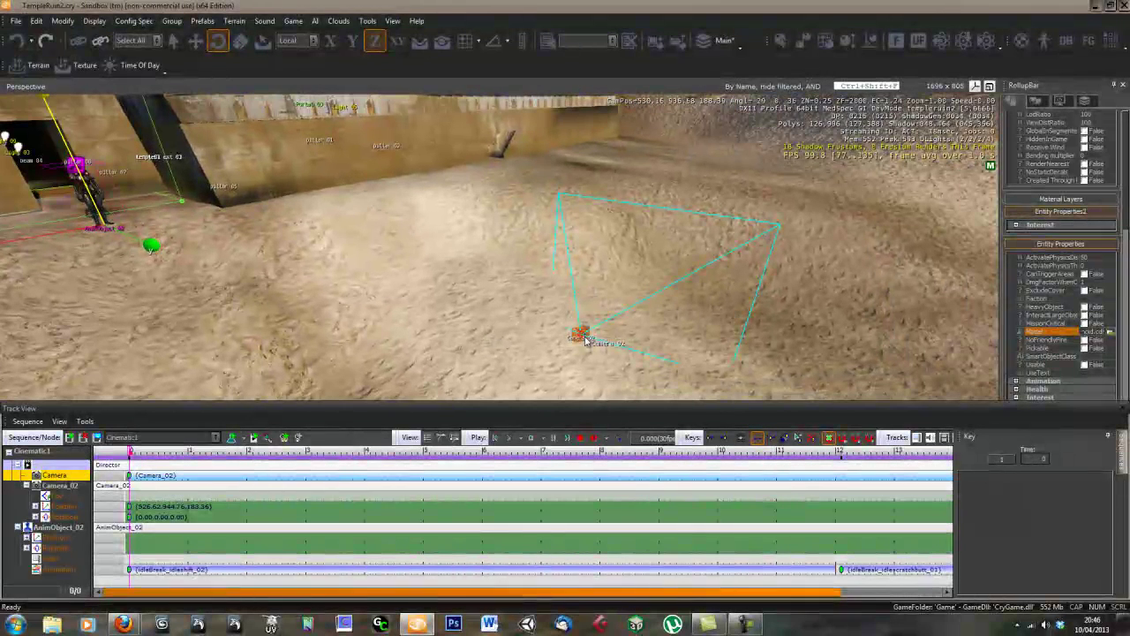
Turn on animation recording, rotate Camera_02 to about 109° around Z, and move it to about 527.47, 944.76, 185.79 at time 0
{"action": "left_click", "coordinate": [585, 340]}
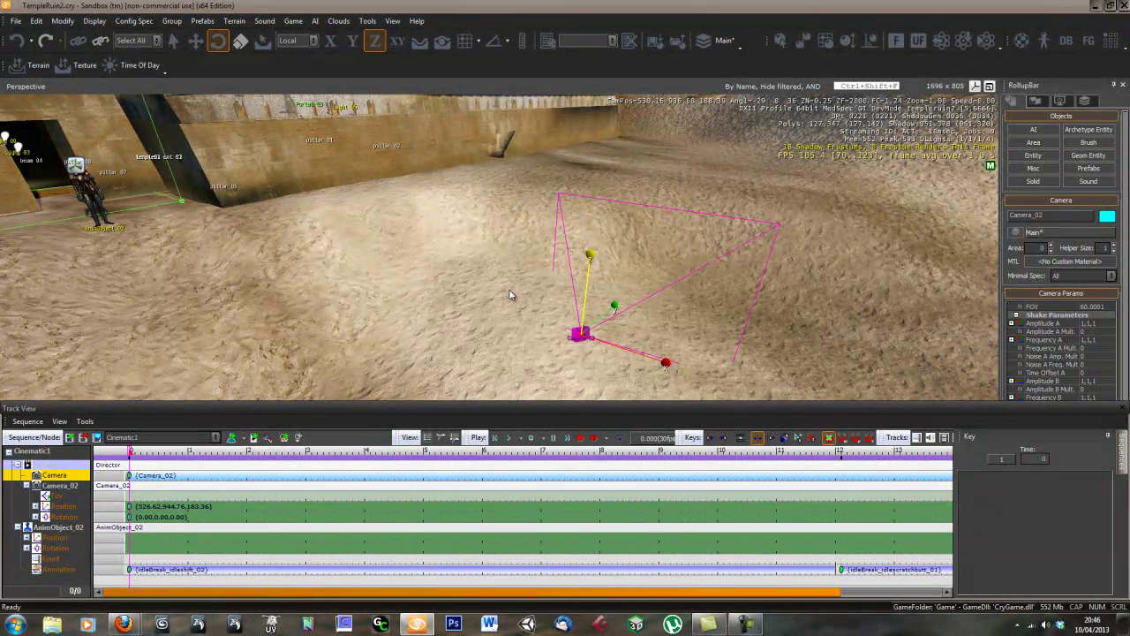
{"action": "left_click", "coordinate": [580, 438]}
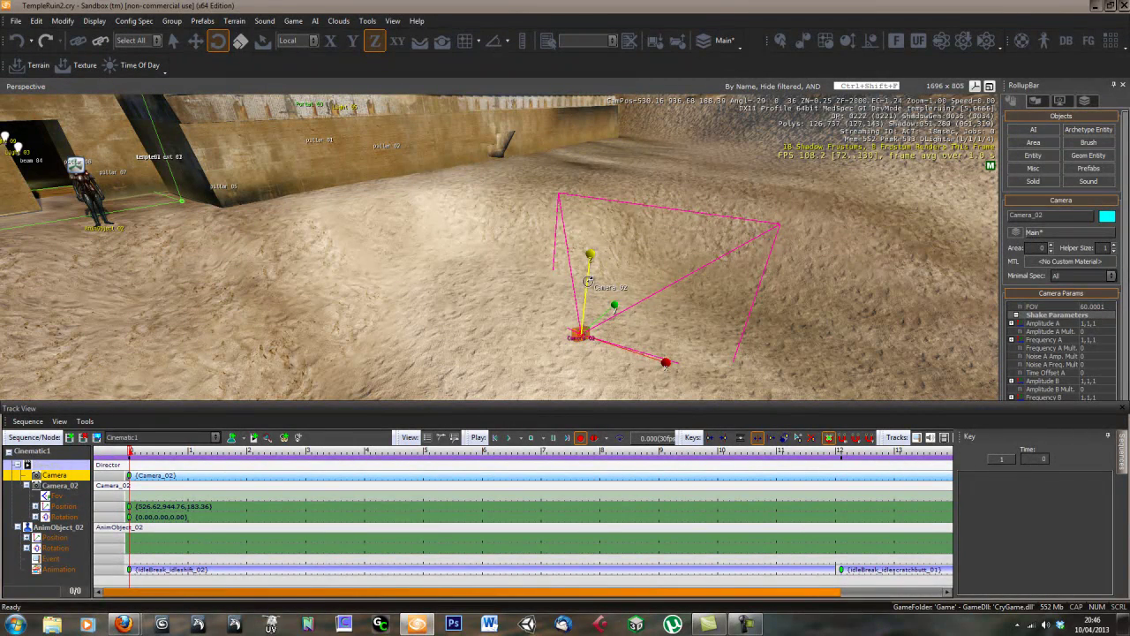
{"action": "left_click_drag", "start_coordinate": [587, 281], "coordinate": [620, 428]}
{"action": "key", "text": "2"}
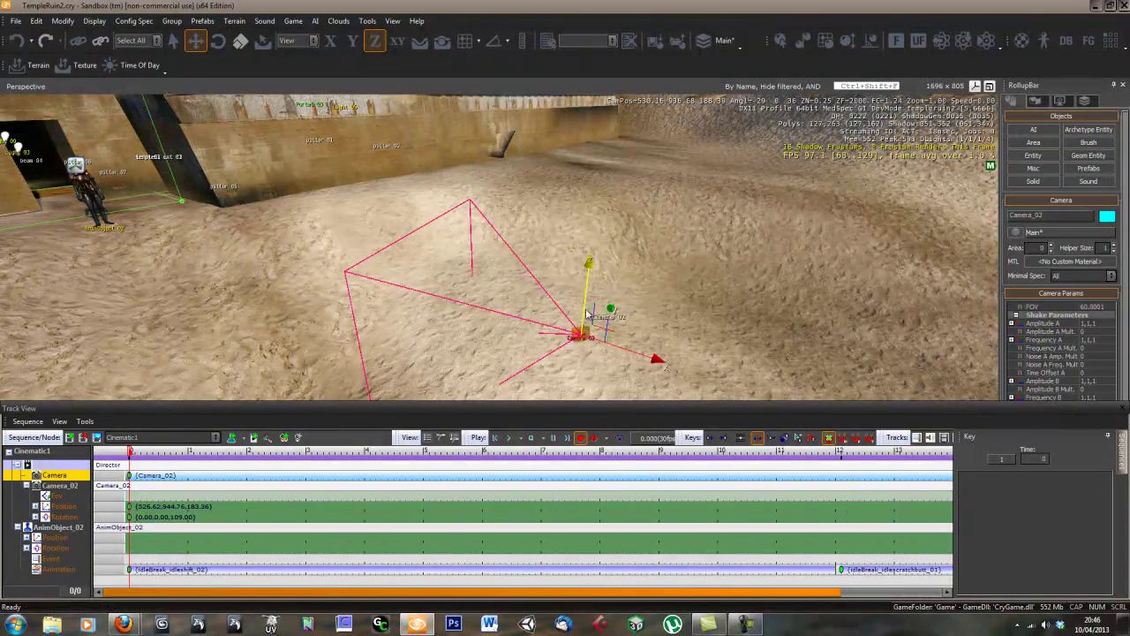
{"action": "left_click_drag", "start_coordinate": [587, 314], "coordinate": [659, 231]}
{"action": "right_click_drag", "start_coordinate": [659, 230], "coordinate": [716, 278]}
{"action": "key", "text": "d"}
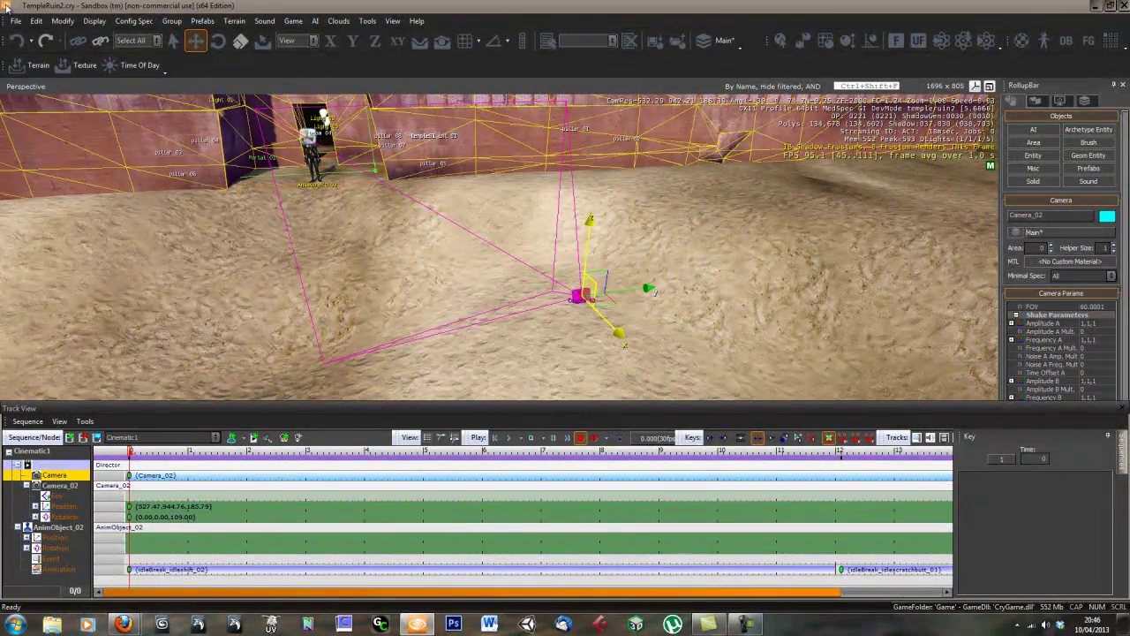
Look through Camera_02 and reframe the opening shot to about position 527.79, 944.67, 185.83 and rotation -7.33, 0, 103.27
{"action": "left_click", "coordinate": [24, 88]}
{"action": "mouse_move", "coordinate": [86, 235]}
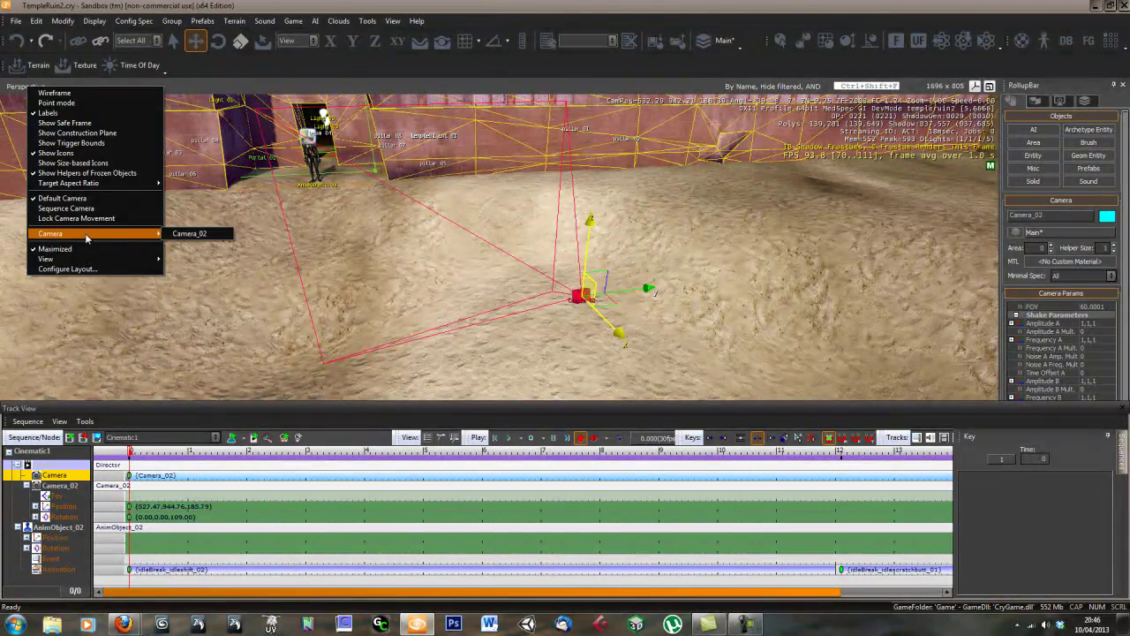
{"action": "left_click", "coordinate": [189, 234]}
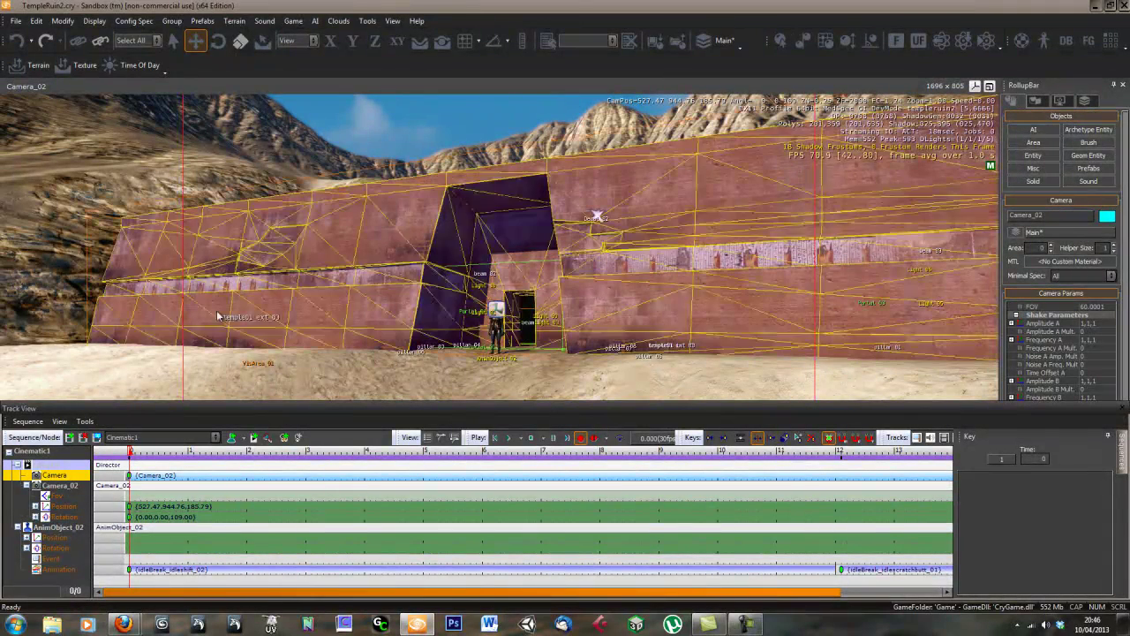
{"action": "right_click_drag", "start_coordinate": [633, 320], "coordinate": [634, 317]}
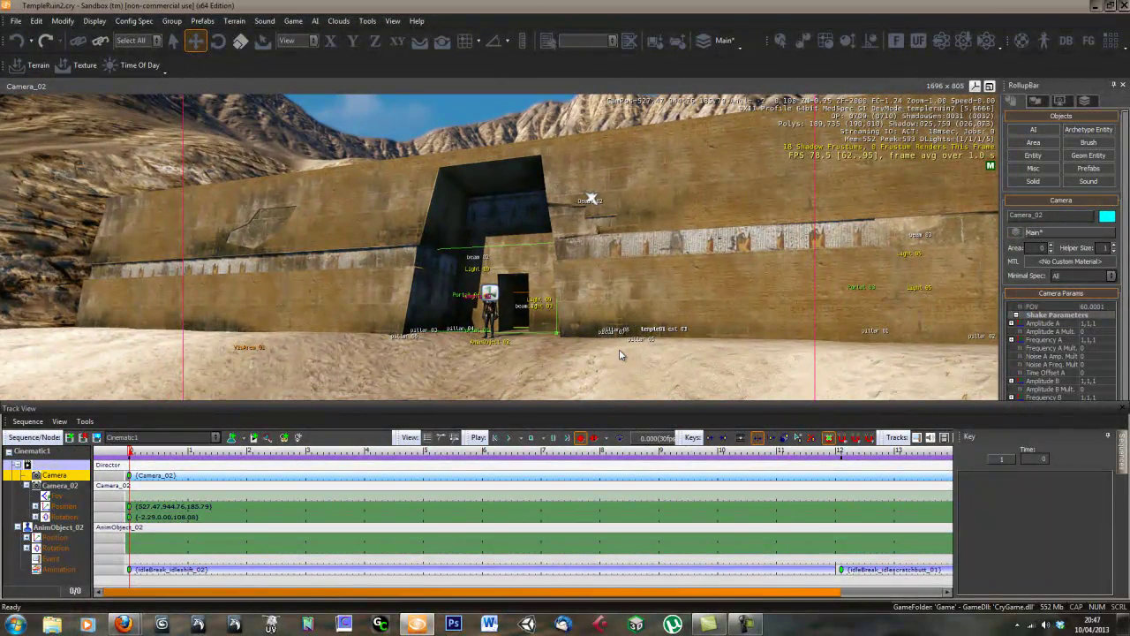
{"action": "right_click_drag", "start_coordinate": [619, 354], "coordinate": [621, 353]}
{"action": "key", "text": "d"}
{"action": "key", "text": "s"}
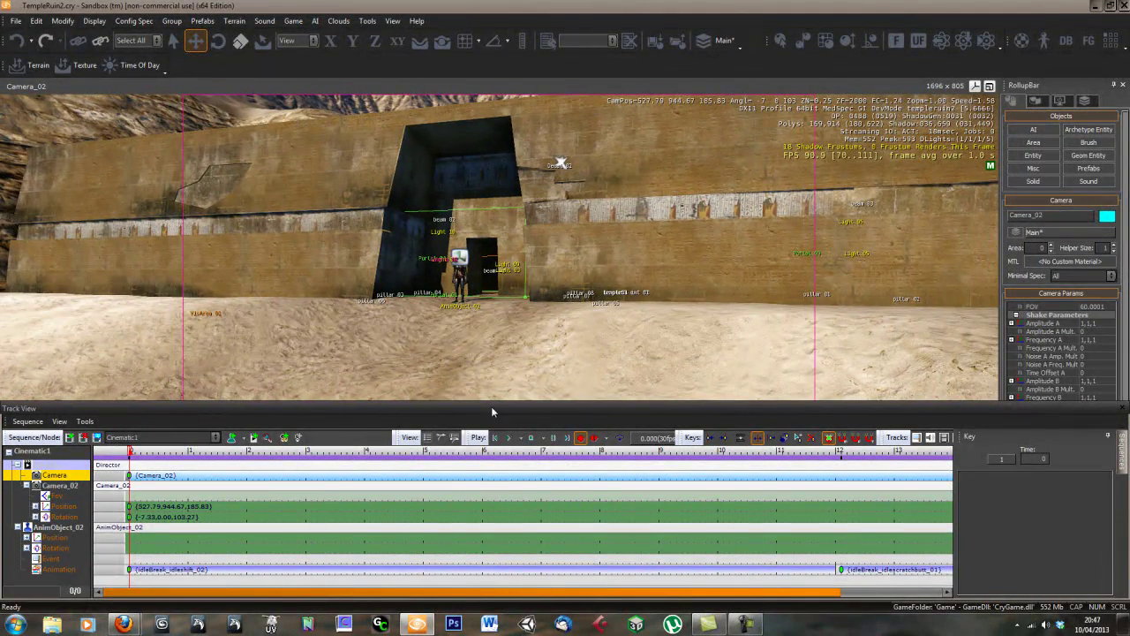
Enable Lock Camera Movement for the Camera_02 viewport and switch it off again
{"action": "right_click", "coordinate": [25, 87]}
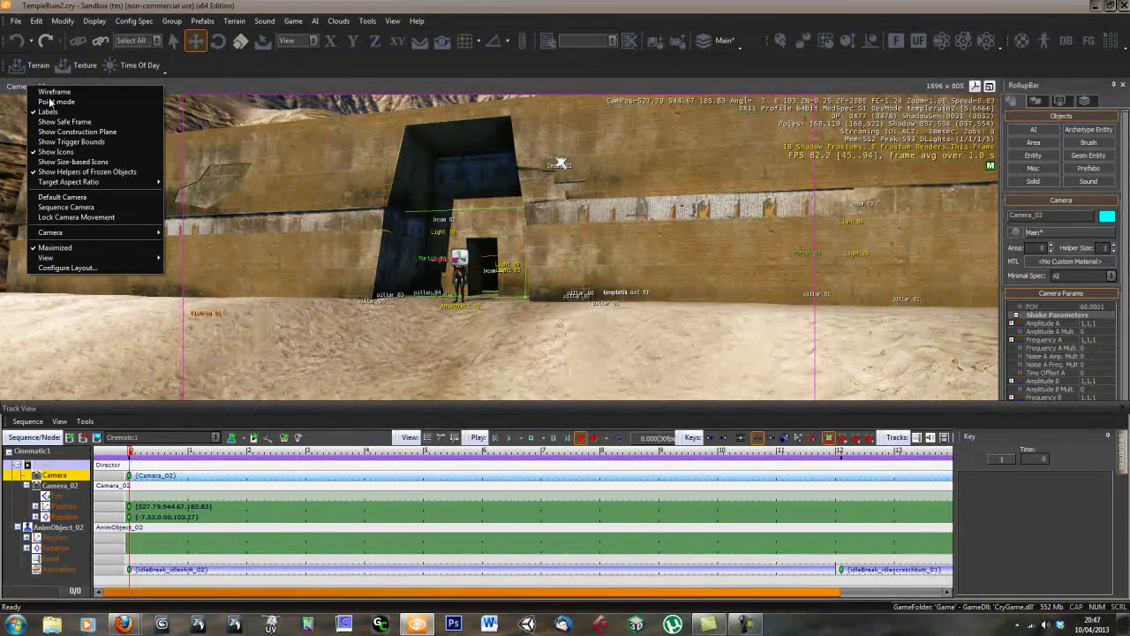
{"action": "left_click", "coordinate": [50, 216]}
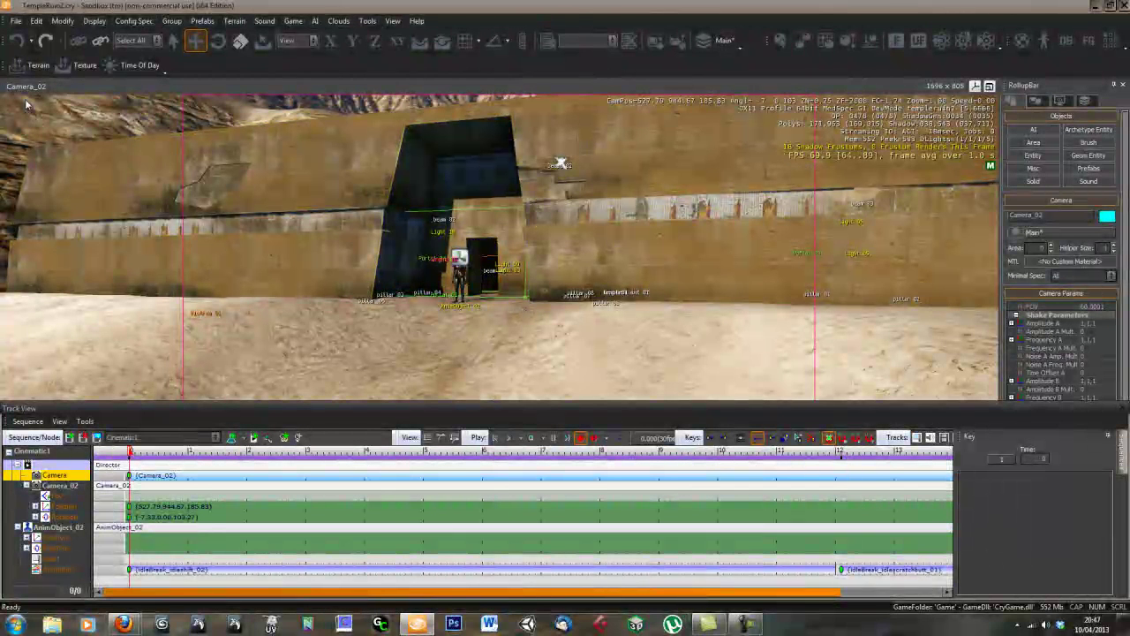
{"action": "right_click", "coordinate": [33, 92]}
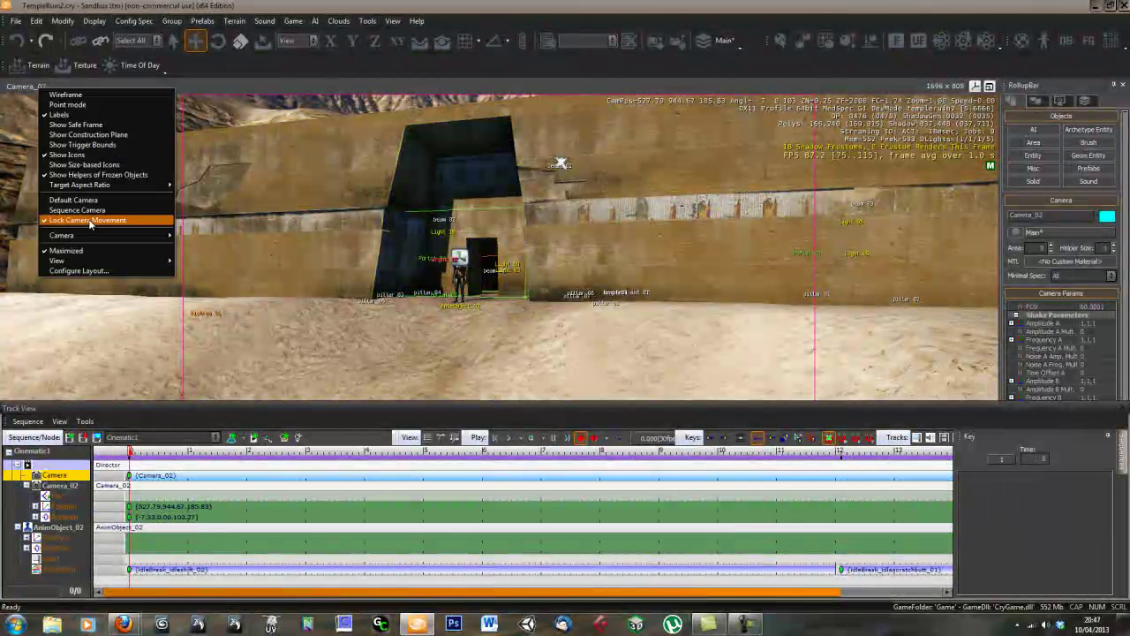
{"action": "left_click", "coordinate": [74, 222]}
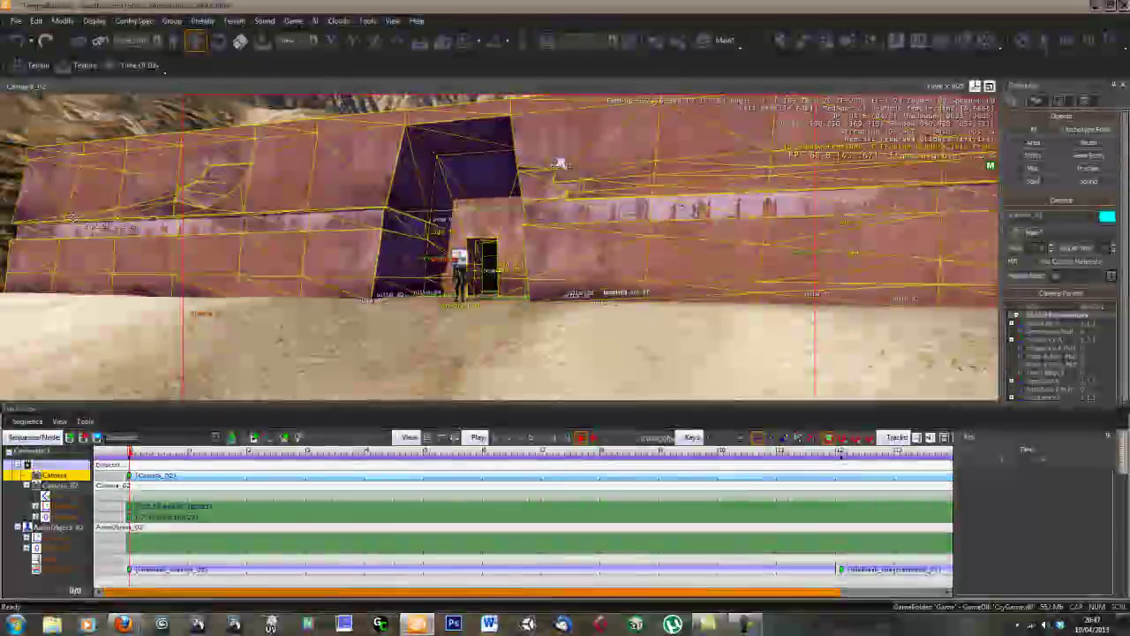
Turn the opening shot to about 110° around Z, and record a nearer camera view of the temple entrance at 8.9 s
{"action": "right_click_drag", "start_coordinate": [517, 290], "coordinate": [515, 290]}
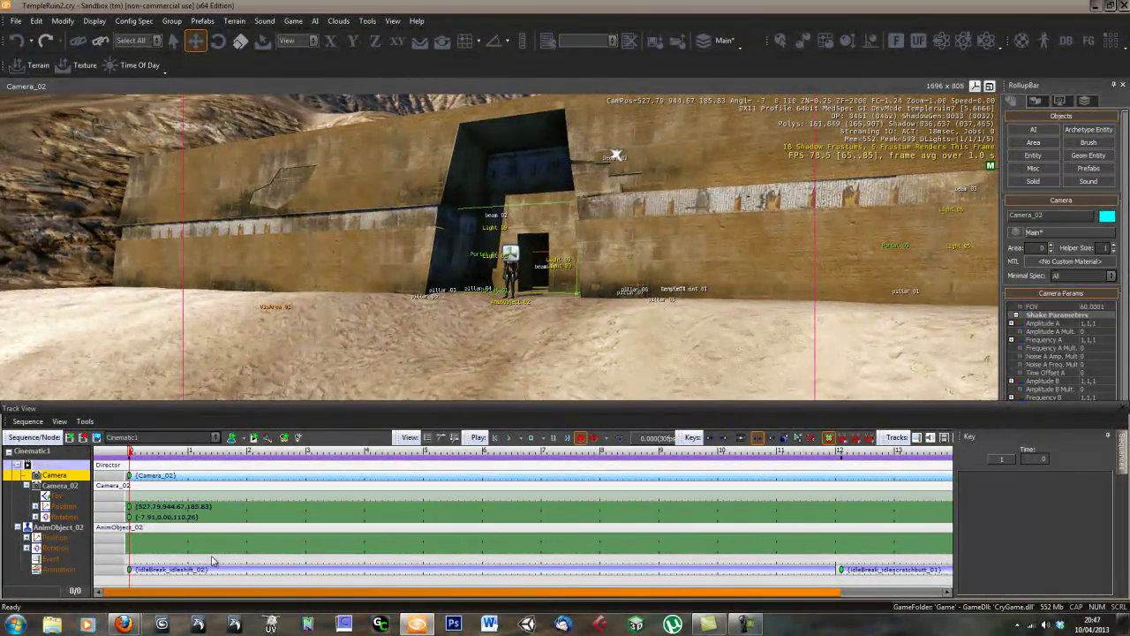
{"action": "left_click_drag", "start_coordinate": [129, 449], "coordinate": [653, 450]}
{"action": "key", "text": "w"}
{"action": "right_click_drag", "start_coordinate": [671, 346], "coordinate": [637, 306]}
{"action": "key", "text": "a"}
{"action": "key", "text": "w"}
{"action": "key", "text": "d"}
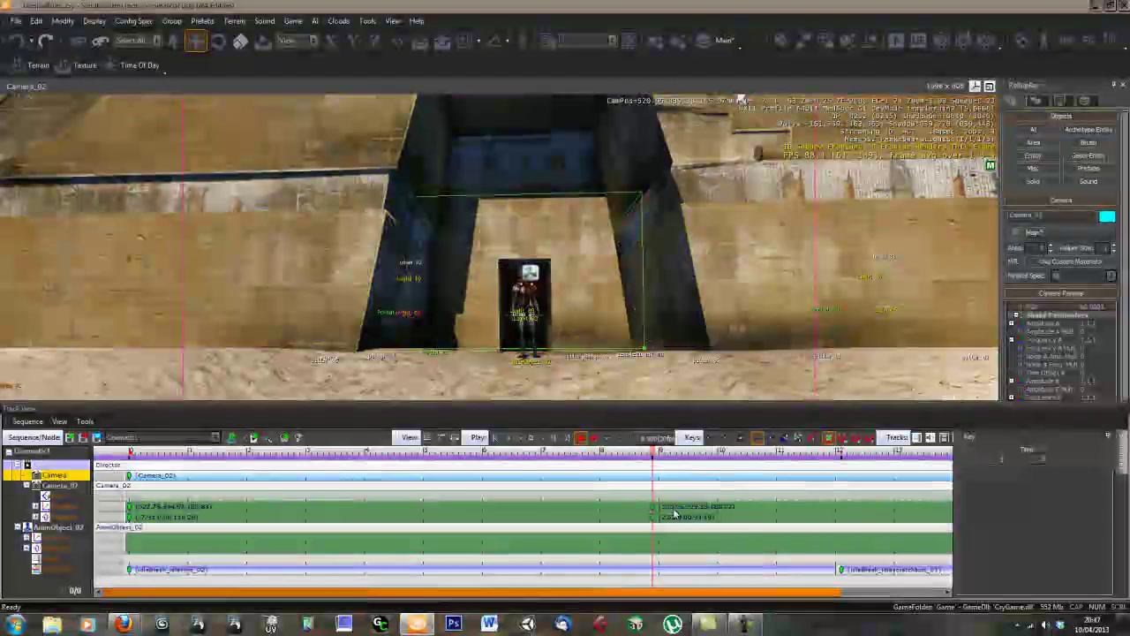
At 15 s, record a close camera view of the humanoid from about 514.16, 939.92, 186.83, looking slightly down
{"action": "left_click_drag", "start_coordinate": [737, 589], "coordinate": [836, 584]}
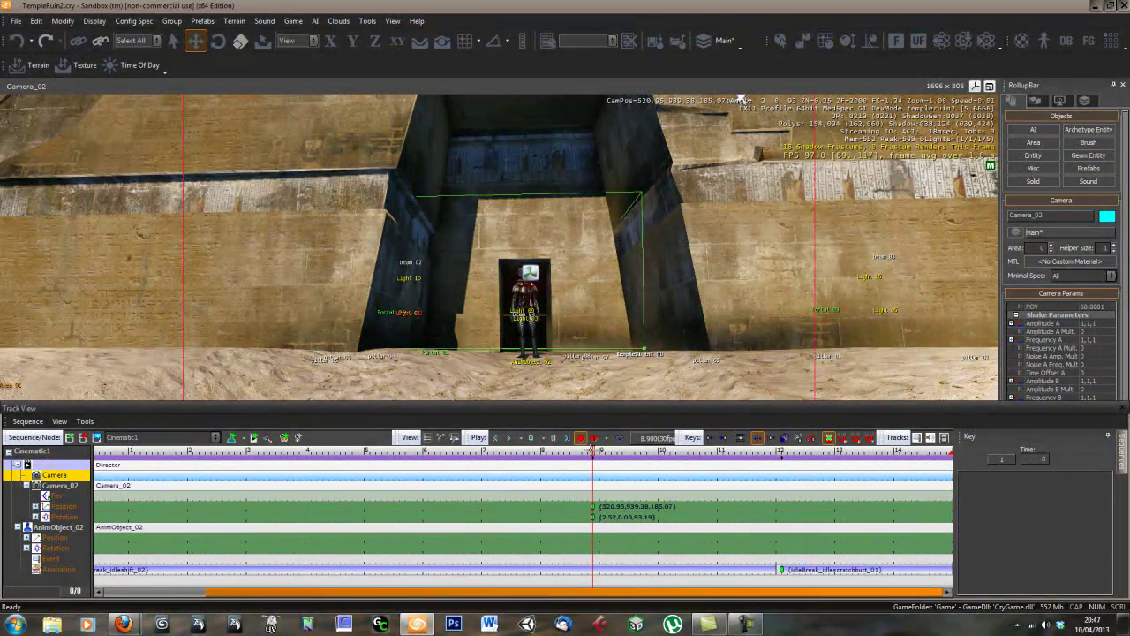
{"action": "left_click_drag", "start_coordinate": [639, 451], "coordinate": [949, 452]}
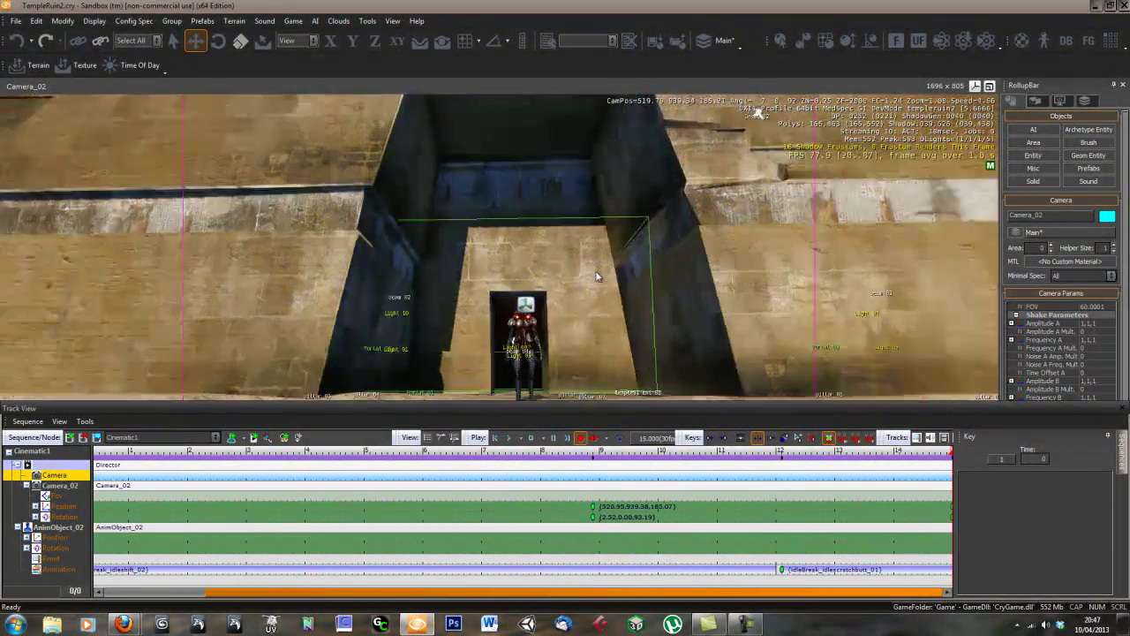
{"action": "key", "text": "w"}
{"action": "right_click_drag", "start_coordinate": [597, 276], "coordinate": [596, 276]}
{"action": "key", "text": "d"}
{"action": "middle_click_drag", "start_coordinate": [568, 235], "coordinate": [569, 237]}
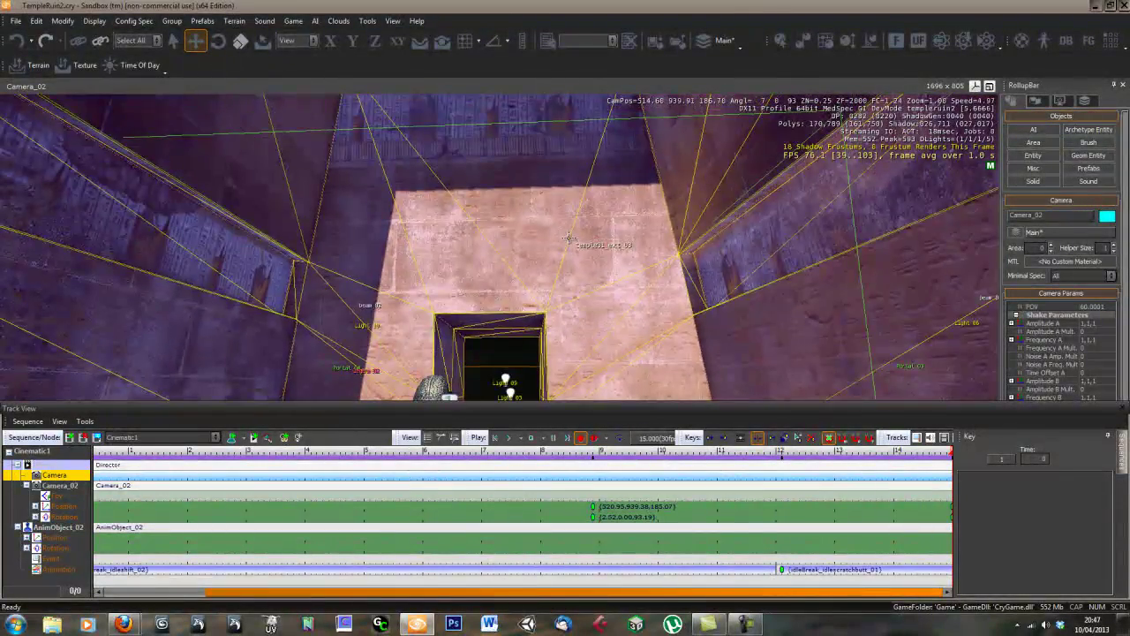
{"action": "right_click_drag", "start_coordinate": [569, 238], "coordinate": [567, 237]}
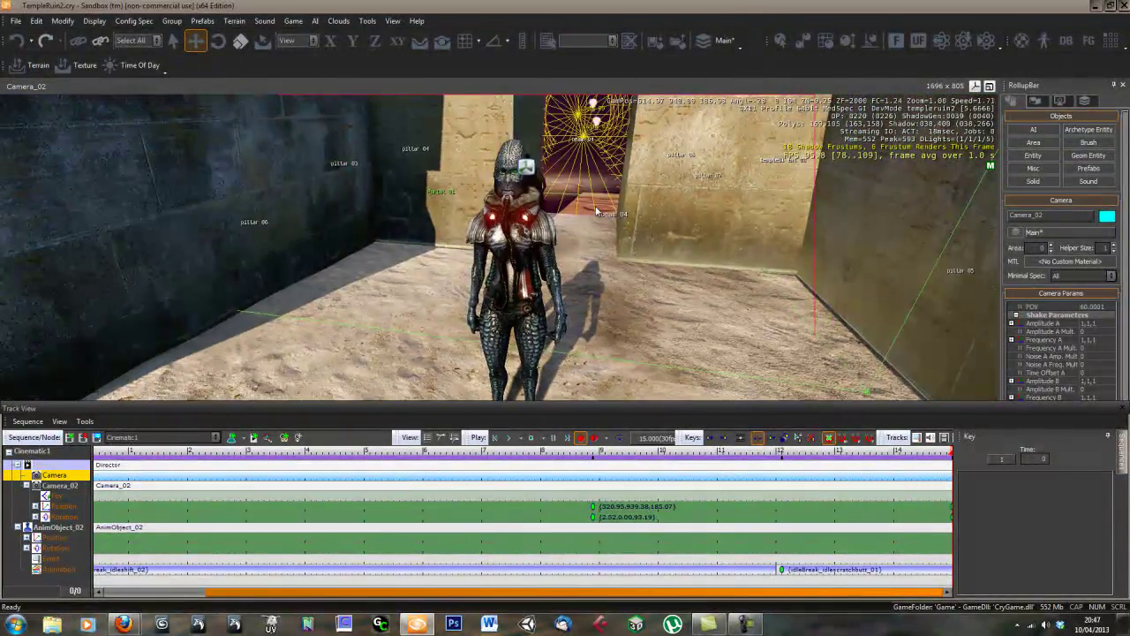
{"action": "middle_click_drag", "start_coordinate": [596, 212], "coordinate": [596, 212]}
{"action": "right_click_drag", "start_coordinate": [608, 238], "coordinate": [609, 239]}
{"action": "key", "text": "w"}
{"action": "key", "text": "s"}
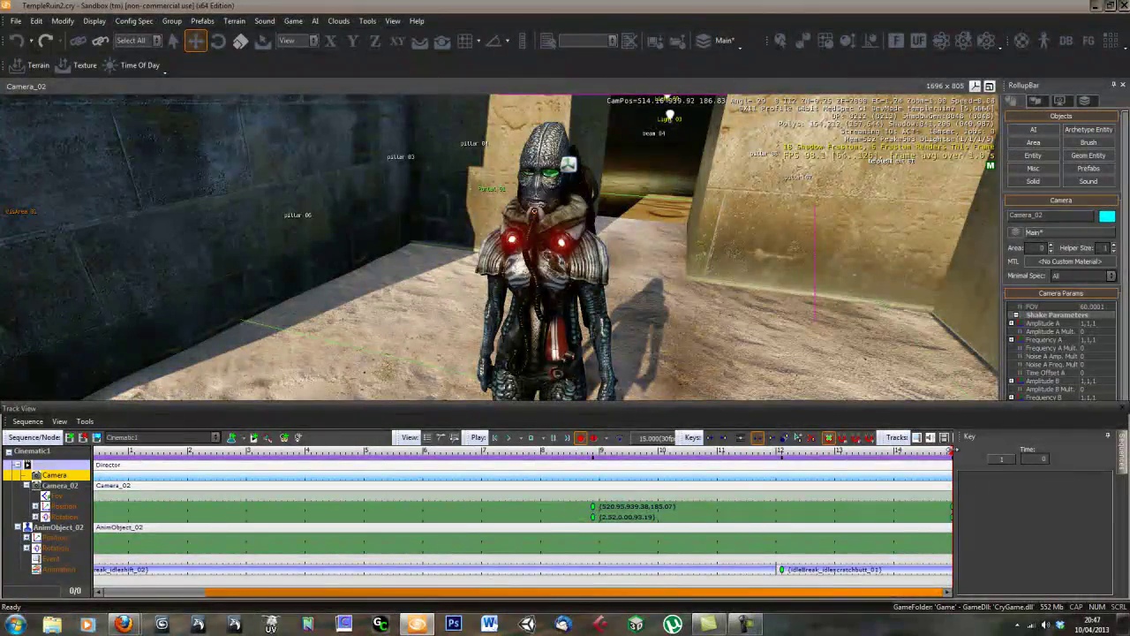
Stop recording, play back the camera move, and return the sequence to time 0
{"action": "left_click_drag", "start_coordinate": [950, 471], "coordinate": [18, 454]}
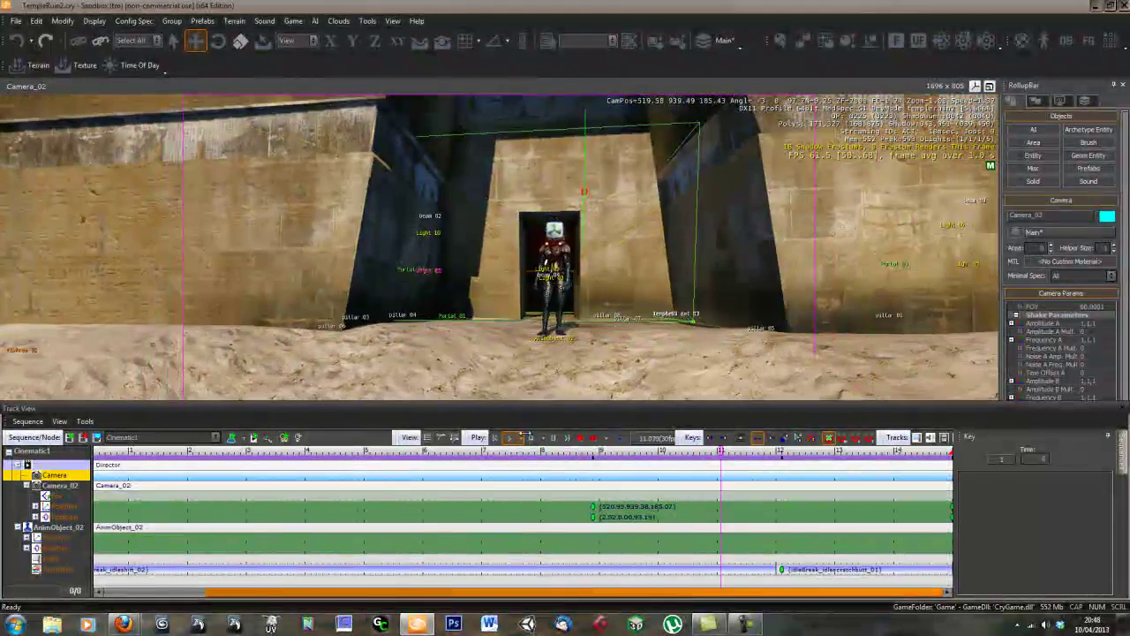
{"action": "key", "text": "space"}
{"action": "left_click_drag", "start_coordinate": [756, 448], "coordinate": [75, 445]}
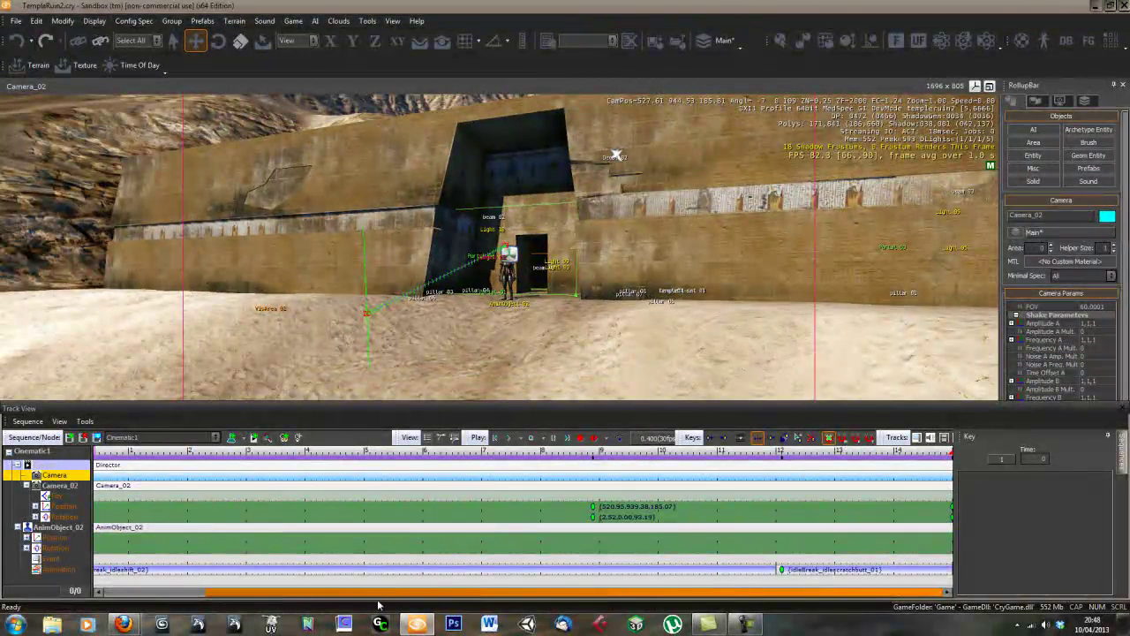
{"action": "left_click_drag", "start_coordinate": [375, 600], "coordinate": [221, 590]}
{"action": "left_click_drag", "start_coordinate": [154, 452], "coordinate": [119, 452]}
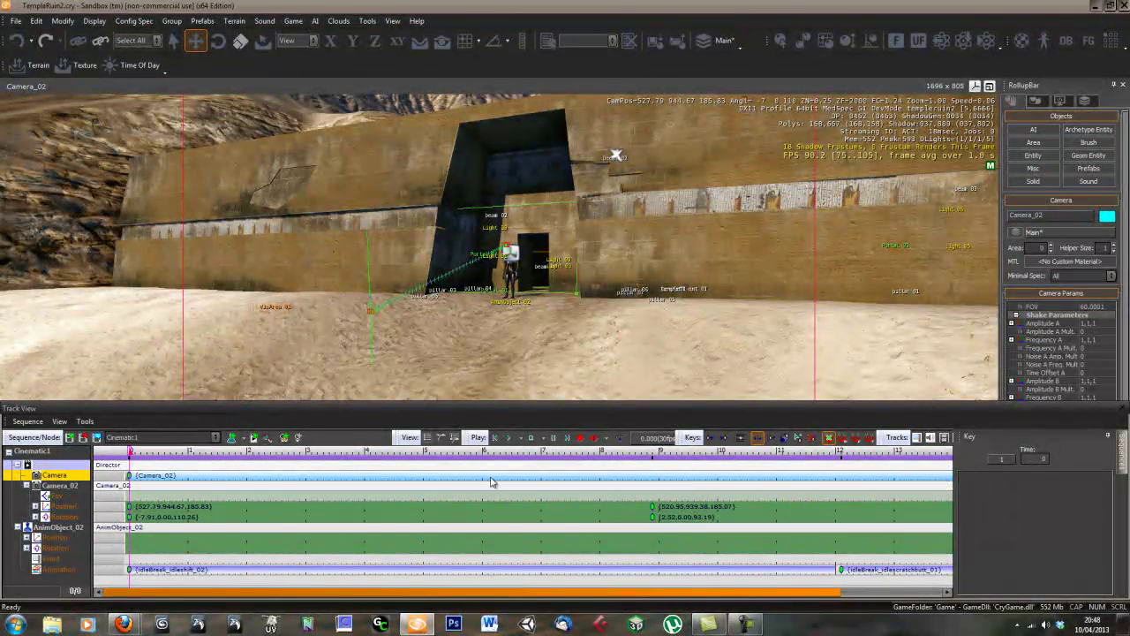
In the curve editor, set the in/out tangents of all Camera_02 Position keys to Auto
{"action": "left_click", "coordinate": [441, 438]}
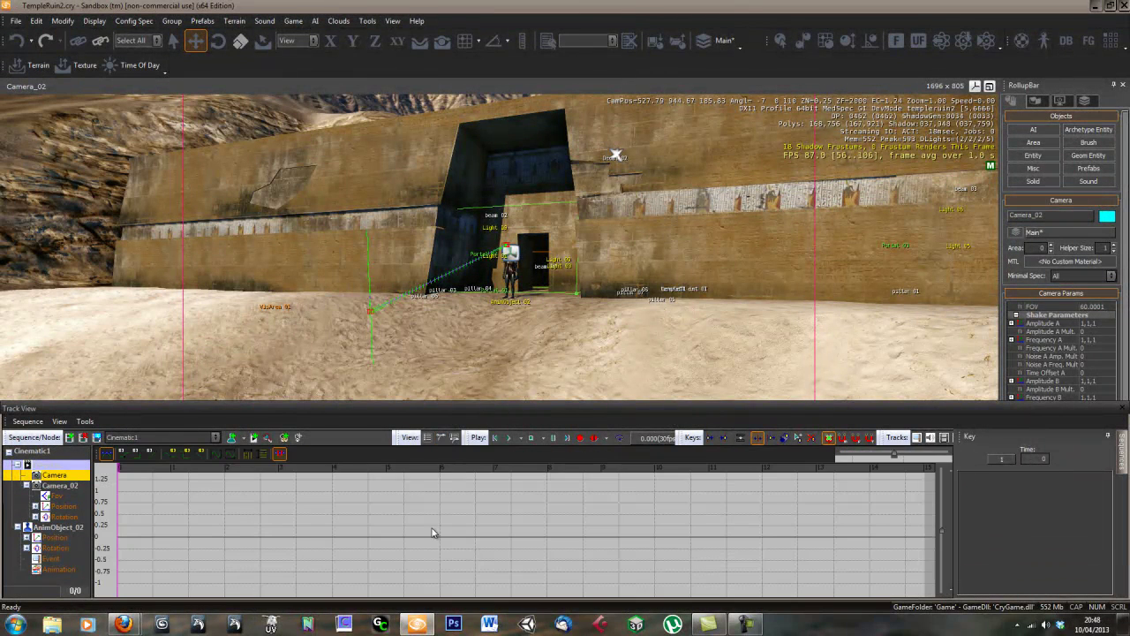
{"action": "scroll", "coordinate": [362, 505], "scroll_direction": "down", "scroll_amount": 5}
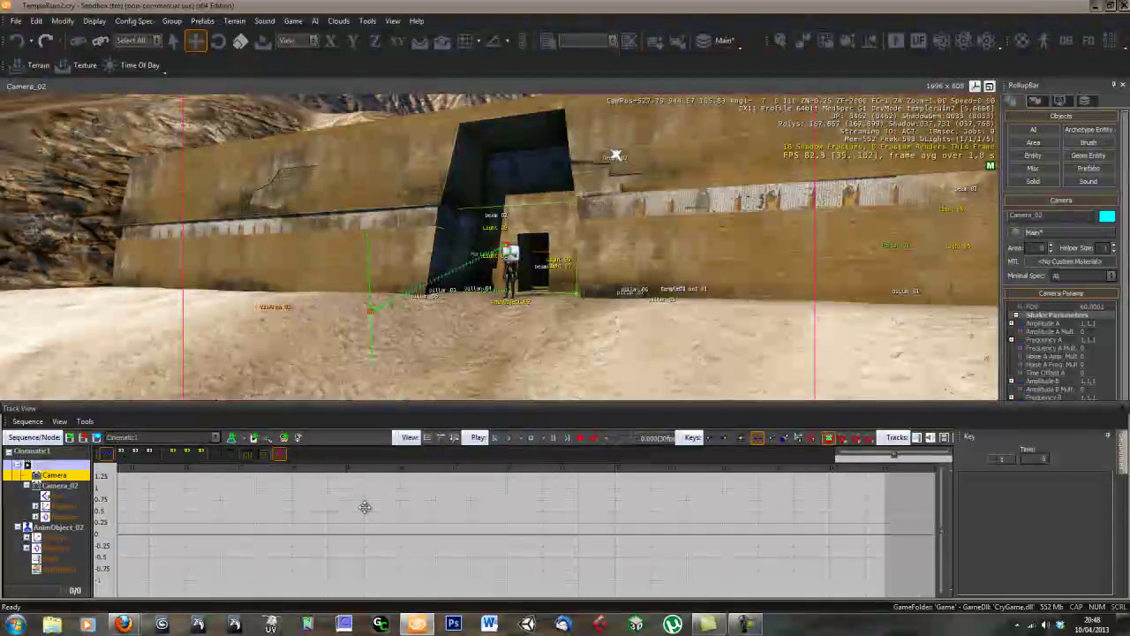
{"action": "middle_click_drag", "start_coordinate": [405, 543], "coordinate": [408, 537]}
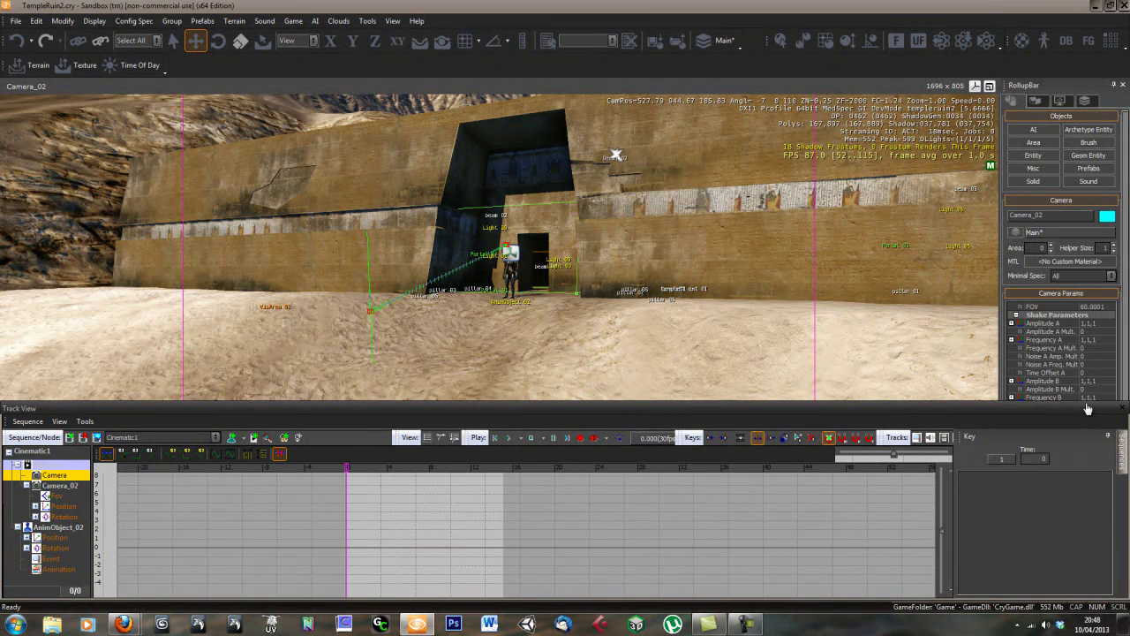
{"action": "key", "text": "f"}
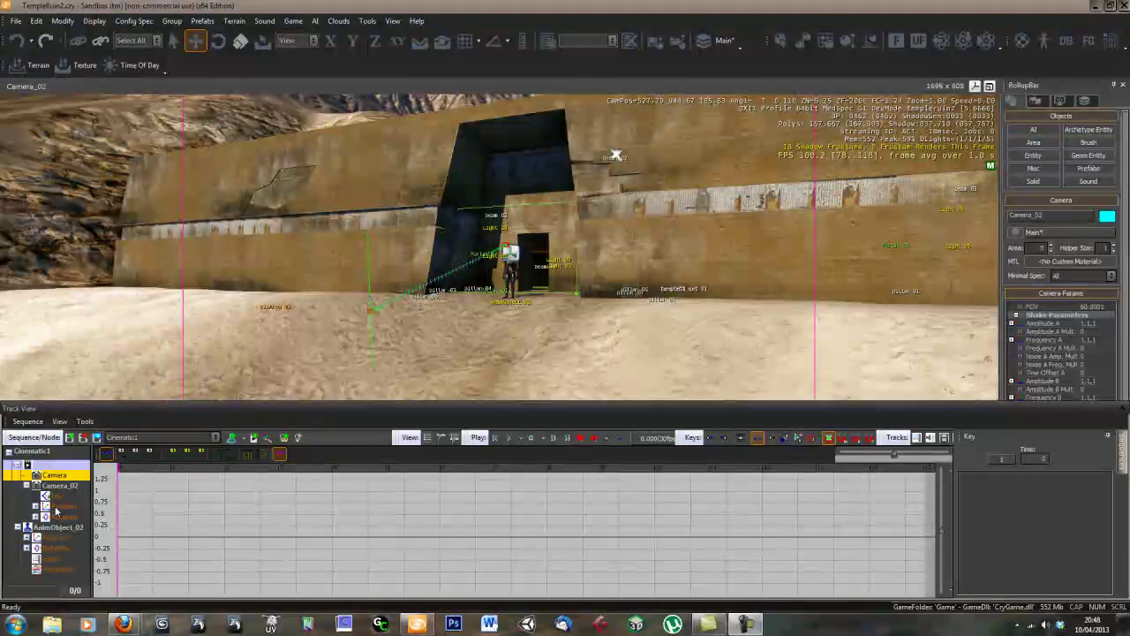
{"action": "left_click", "coordinate": [55, 511]}
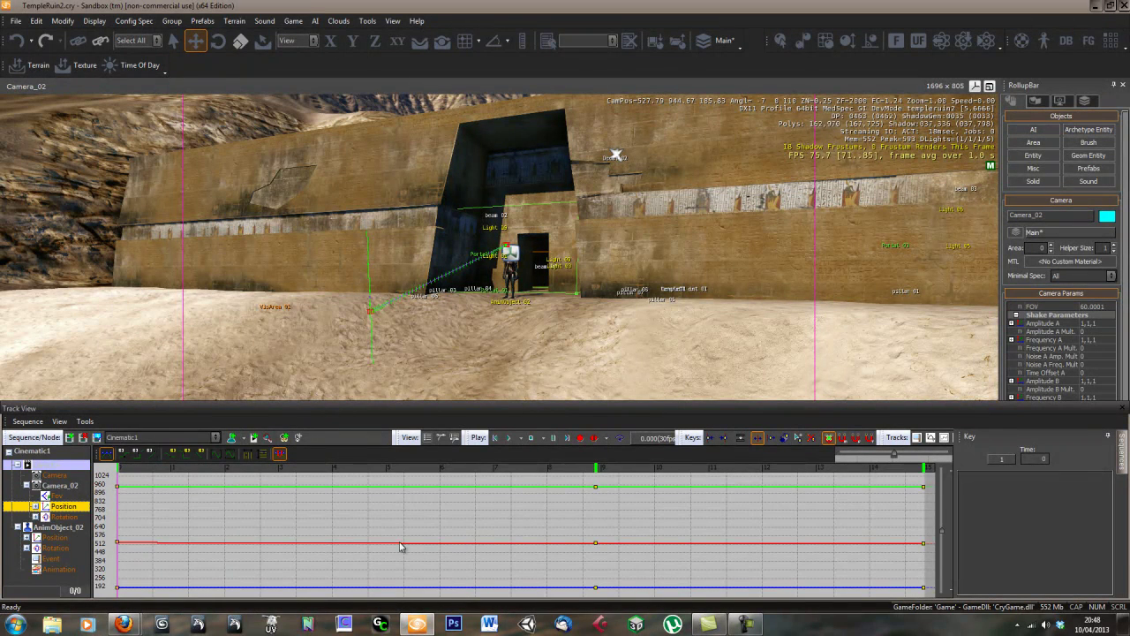
{"action": "scroll", "coordinate": [556, 515], "scroll_direction": "down", "scroll_amount": 4}
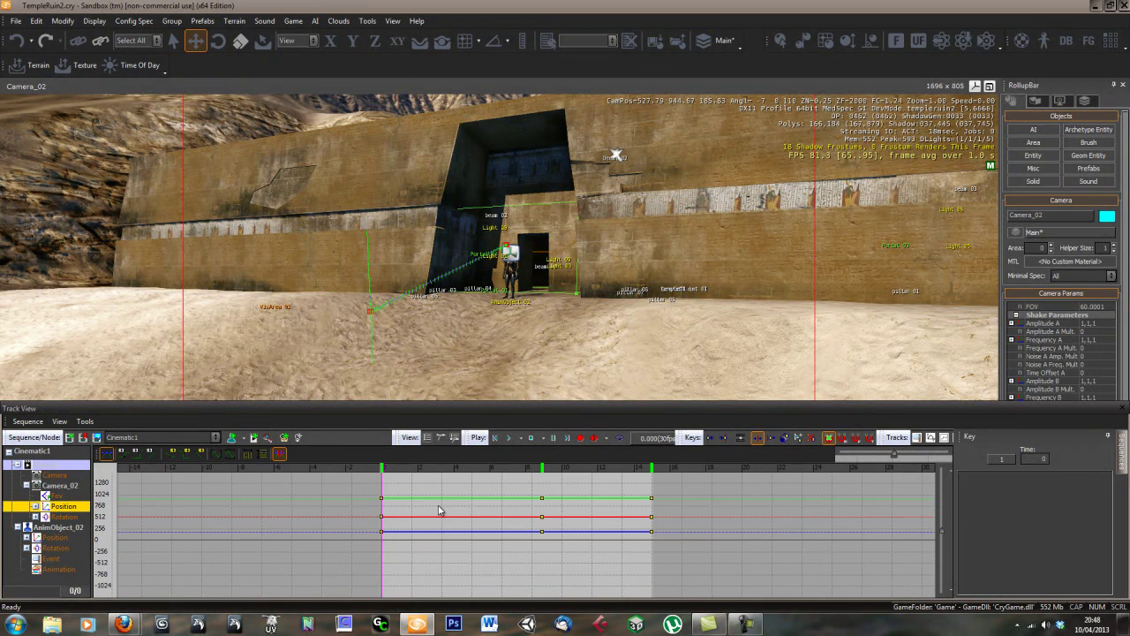
{"action": "left_click_drag", "start_coordinate": [344, 485], "coordinate": [732, 577]}
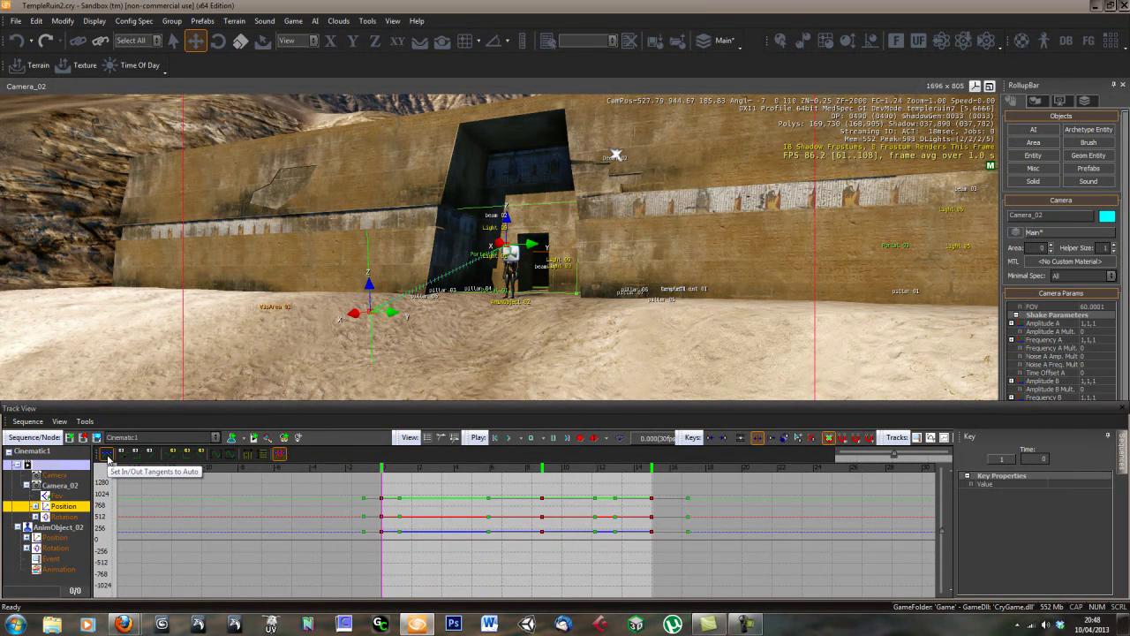
{"action": "left_click", "coordinate": [107, 456]}
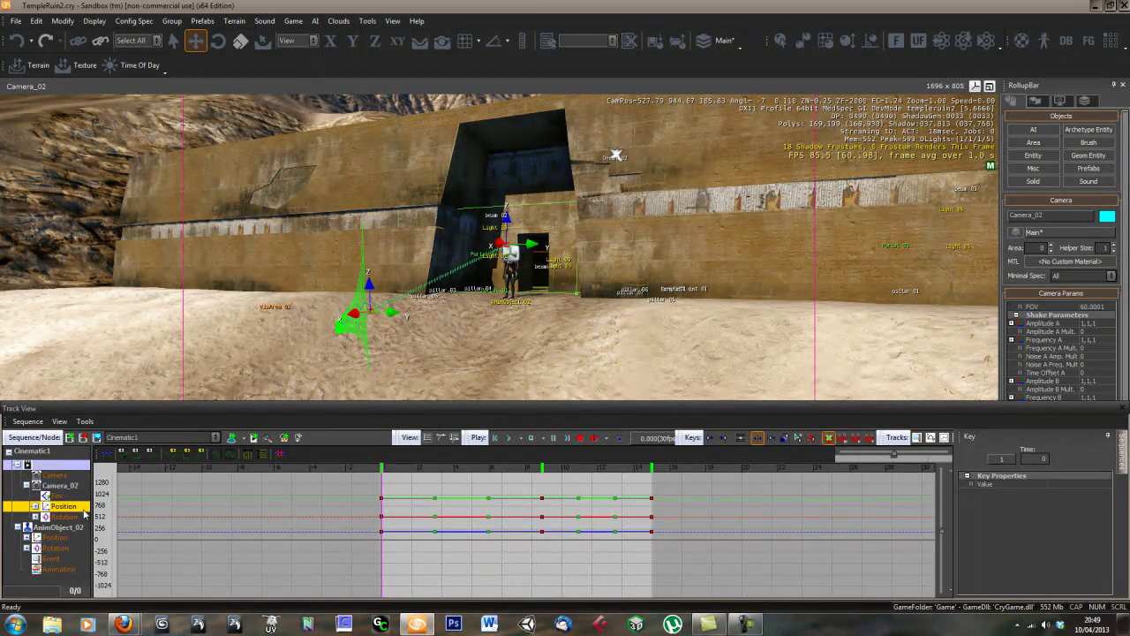
Set the in/out tangents of all Camera_02 Rotation keys to Auto
{"action": "left_click", "coordinate": [63, 518]}
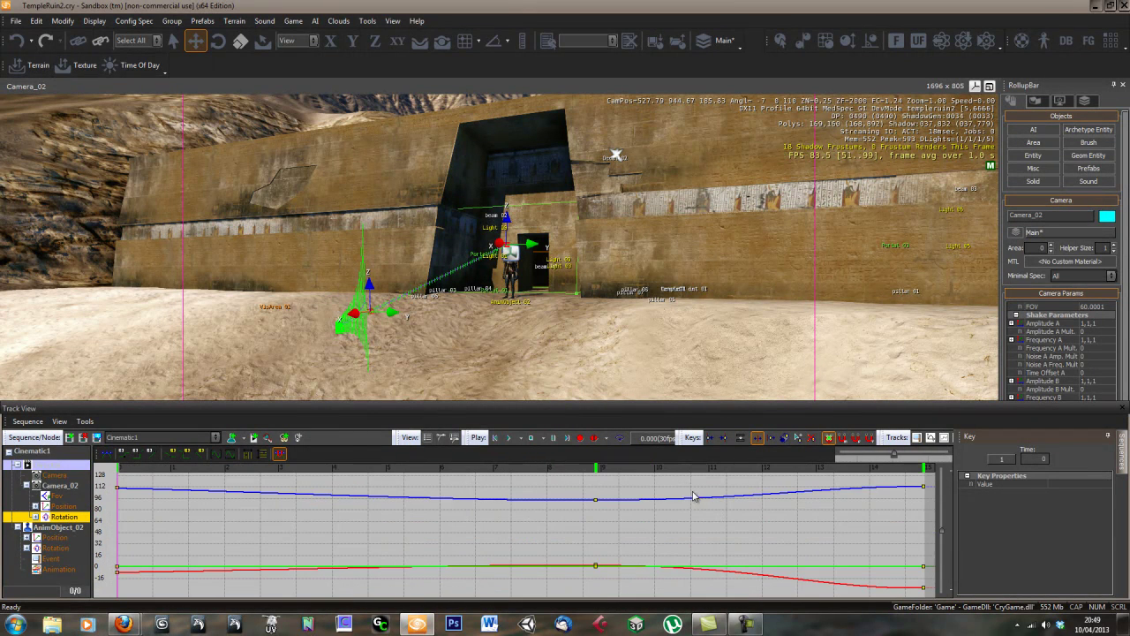
{"action": "scroll", "coordinate": [694, 497], "scroll_direction": "down", "scroll_amount": 5}
{"action": "left_click_drag", "start_coordinate": [588, 573], "coordinate": [802, 562]}
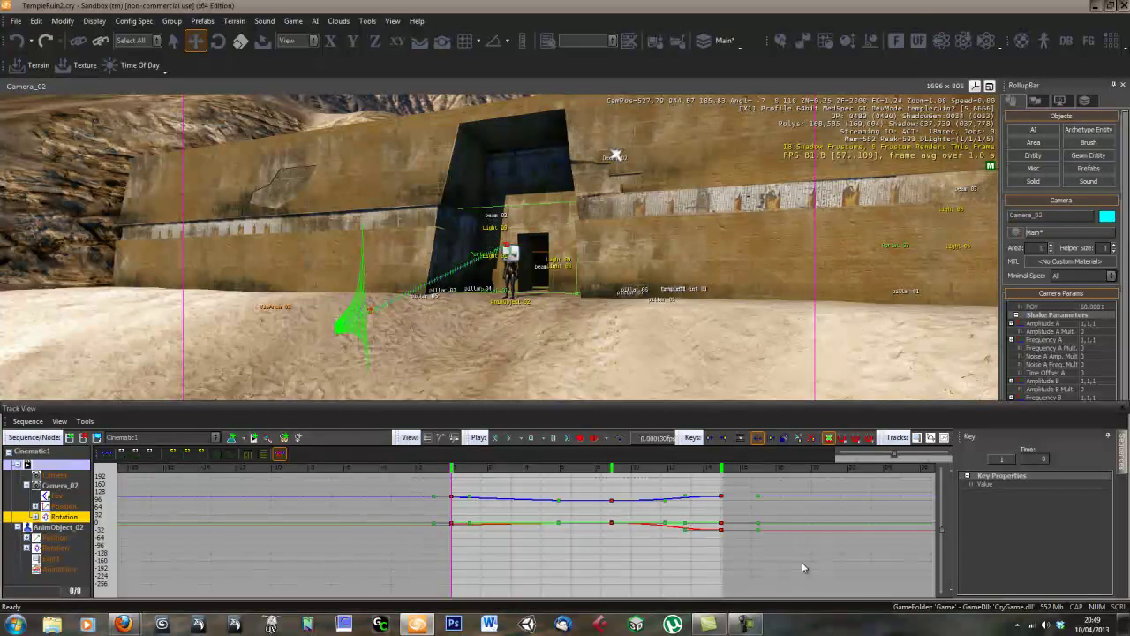
{"action": "left_click", "coordinate": [107, 455]}
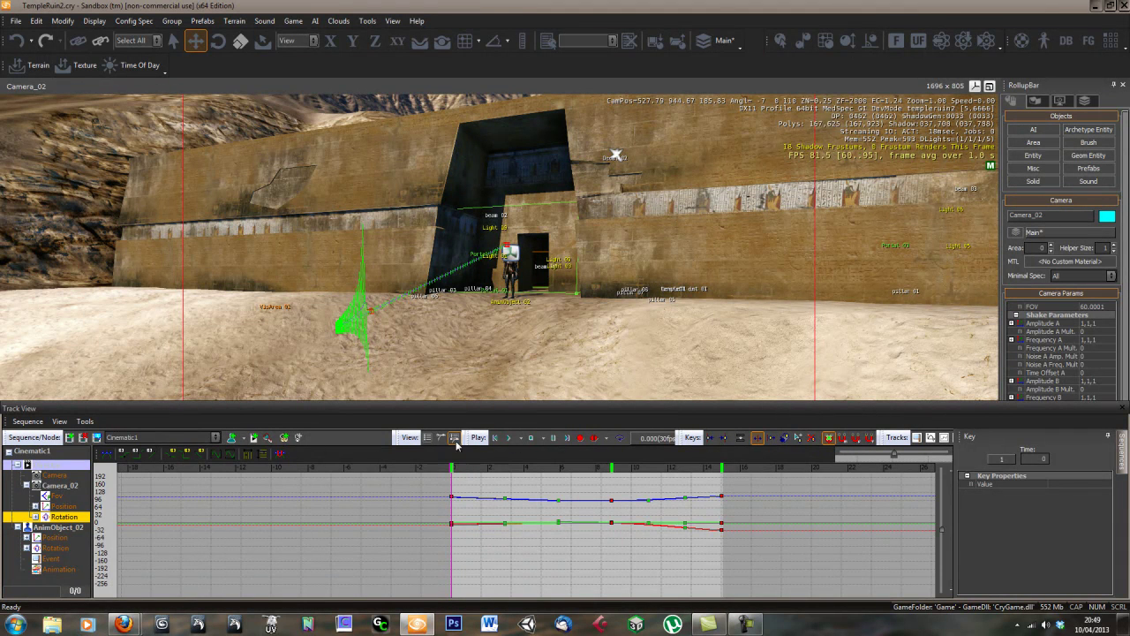
Return to the track key view and play the sequence from time 0 to review the smoothed camera move
{"action": "left_click", "coordinate": [429, 438]}
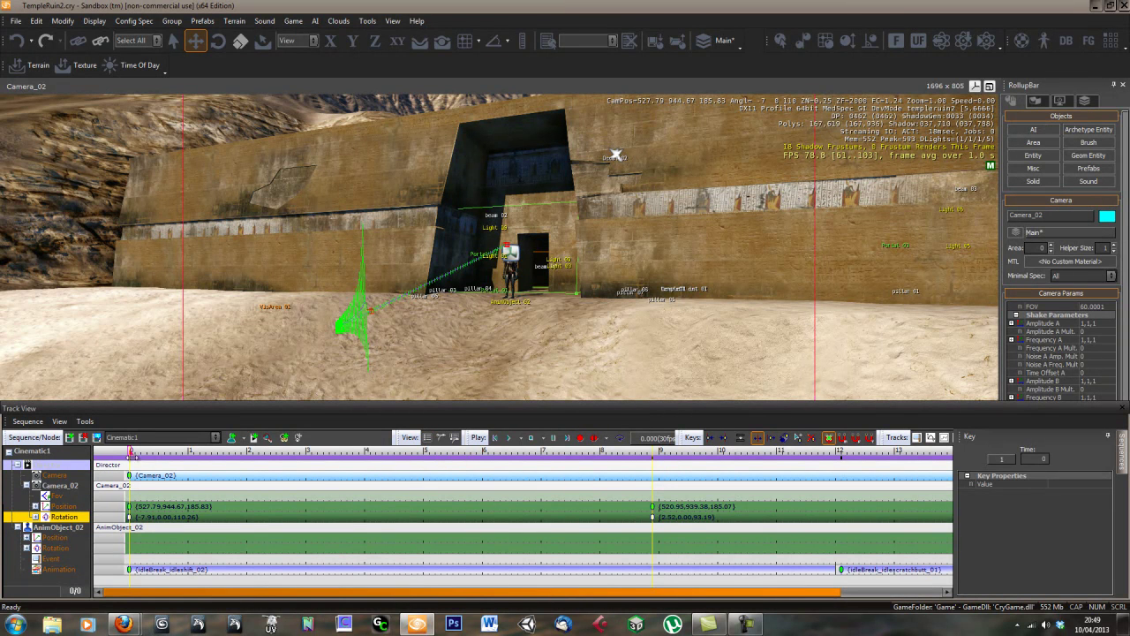
{"action": "left_click_drag", "start_coordinate": [130, 451], "coordinate": [5, 481]}
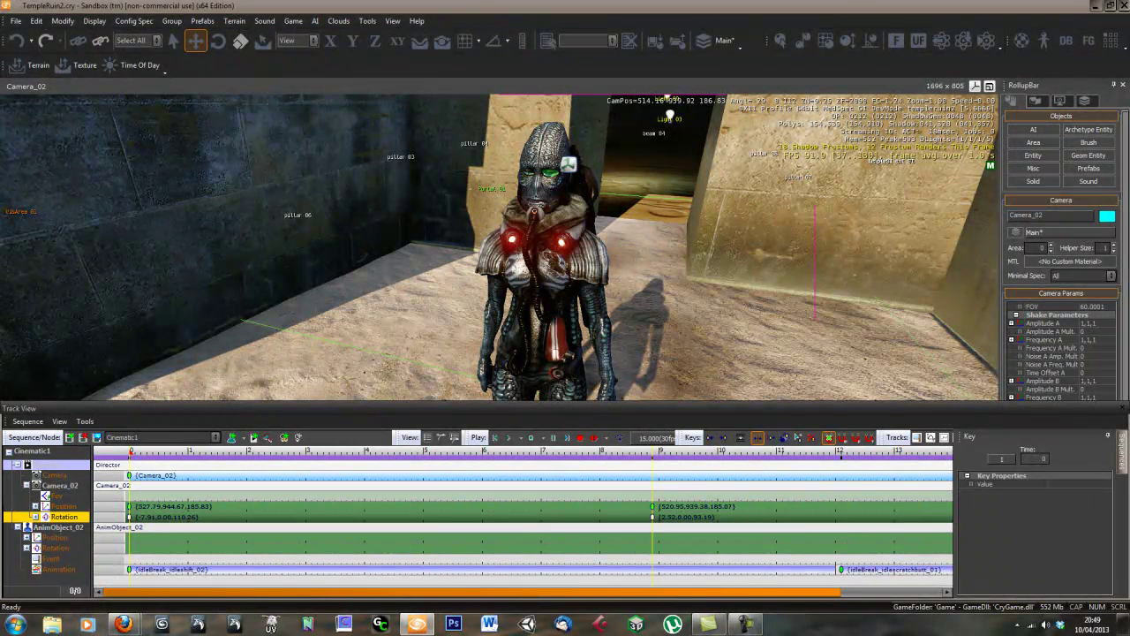
Close Track View and switch the viewport from Camera_02 to the default camera, viewing the sand in front of the temple
{"action": "left_click", "coordinate": [1124, 410]}
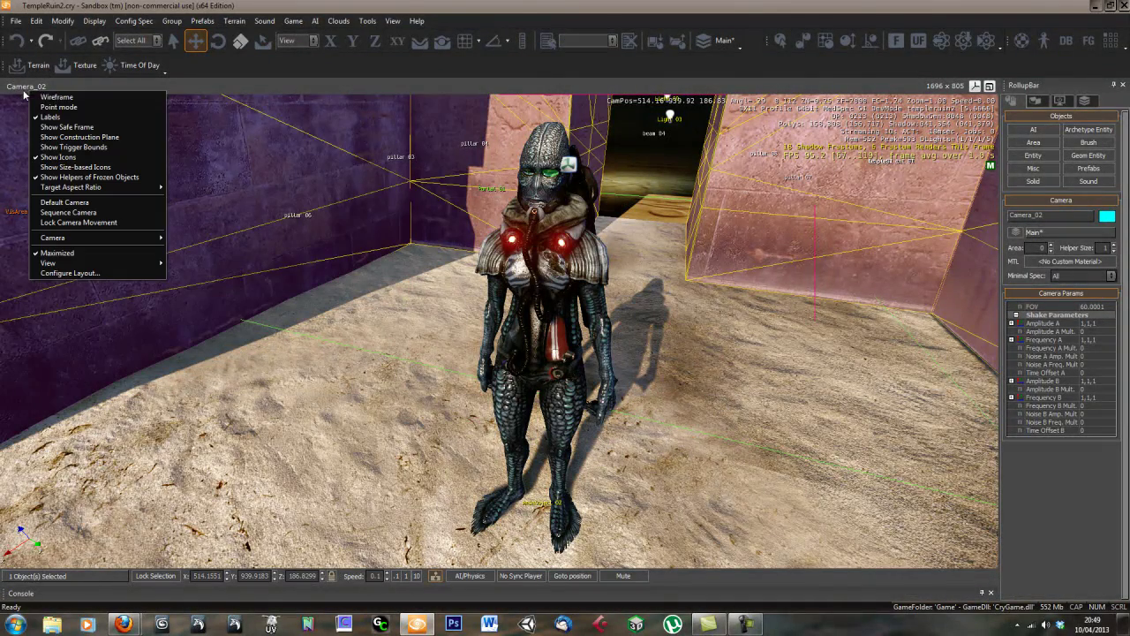
{"action": "left_click", "coordinate": [64, 202]}
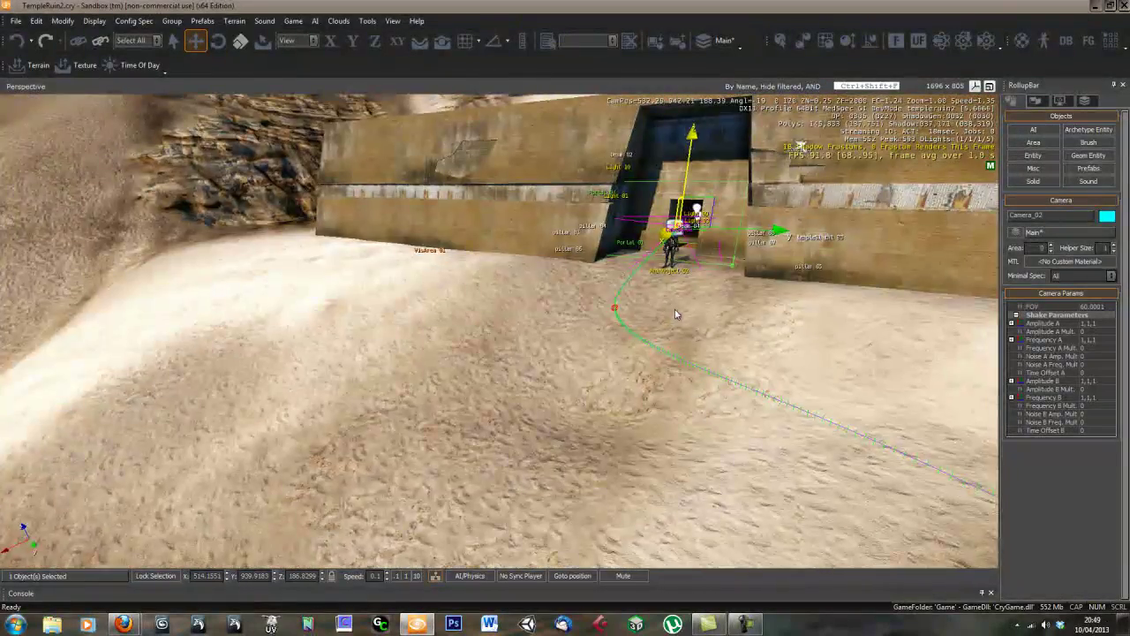
{"action": "key", "text": "d"}
{"action": "right_click_drag", "start_coordinate": [675, 310], "coordinate": [425, 375]}
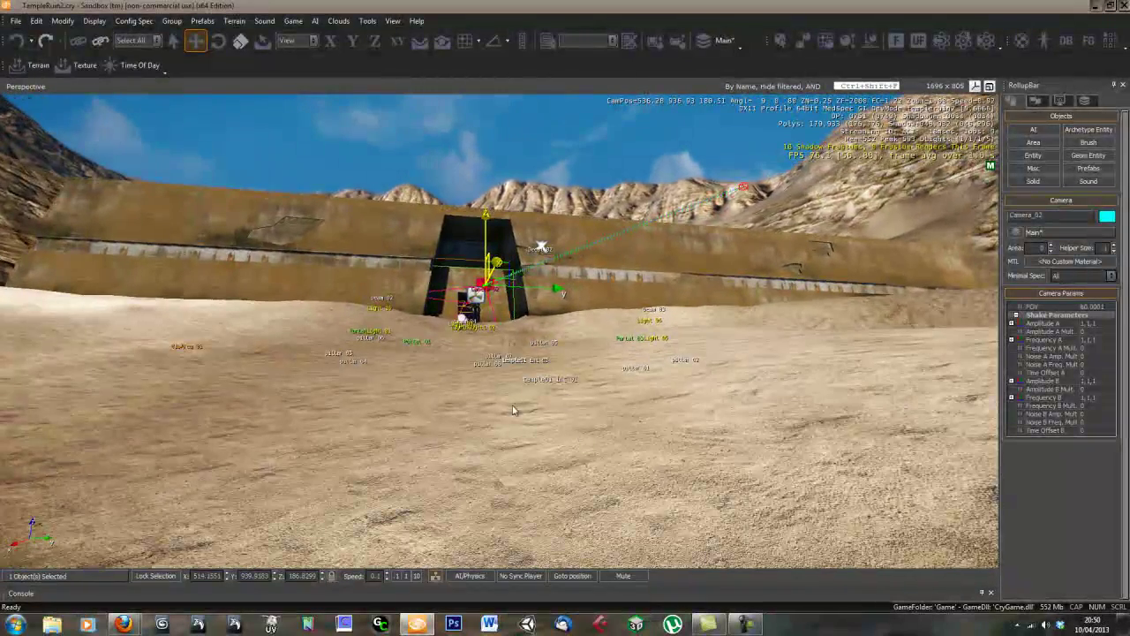
{"action": "right_click_drag", "start_coordinate": [575, 430], "coordinate": [575, 430]}
{"action": "key", "text": "s"}
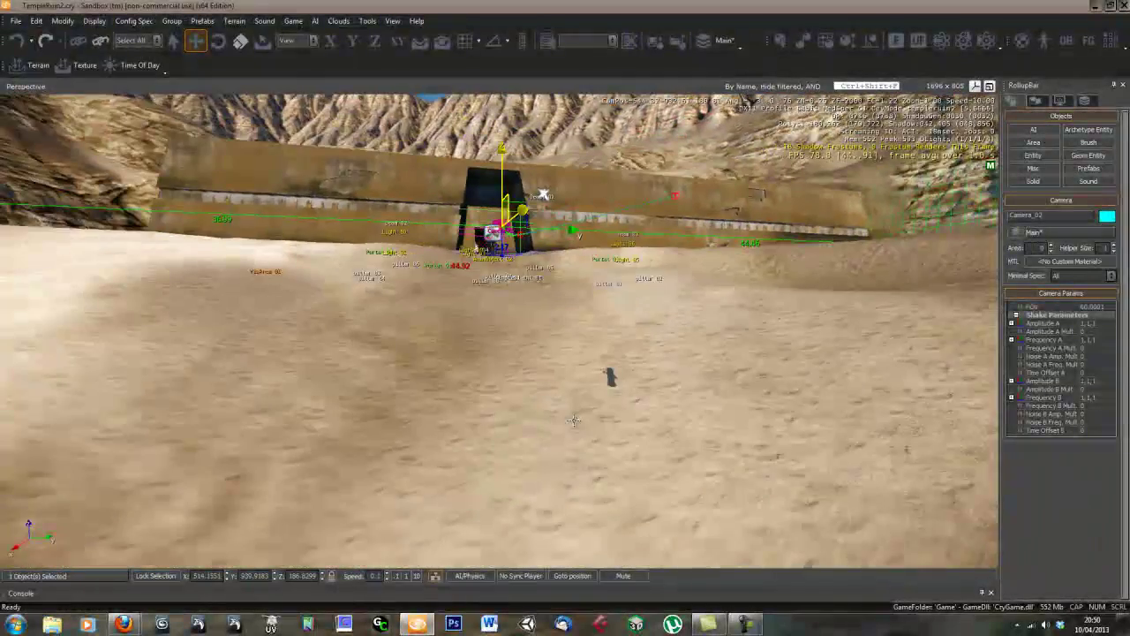
{"action": "key", "text": "s"}
{"action": "right_click_drag", "start_coordinate": [554, 372], "coordinate": [554, 375]}
{"action": "key", "text": "d"}
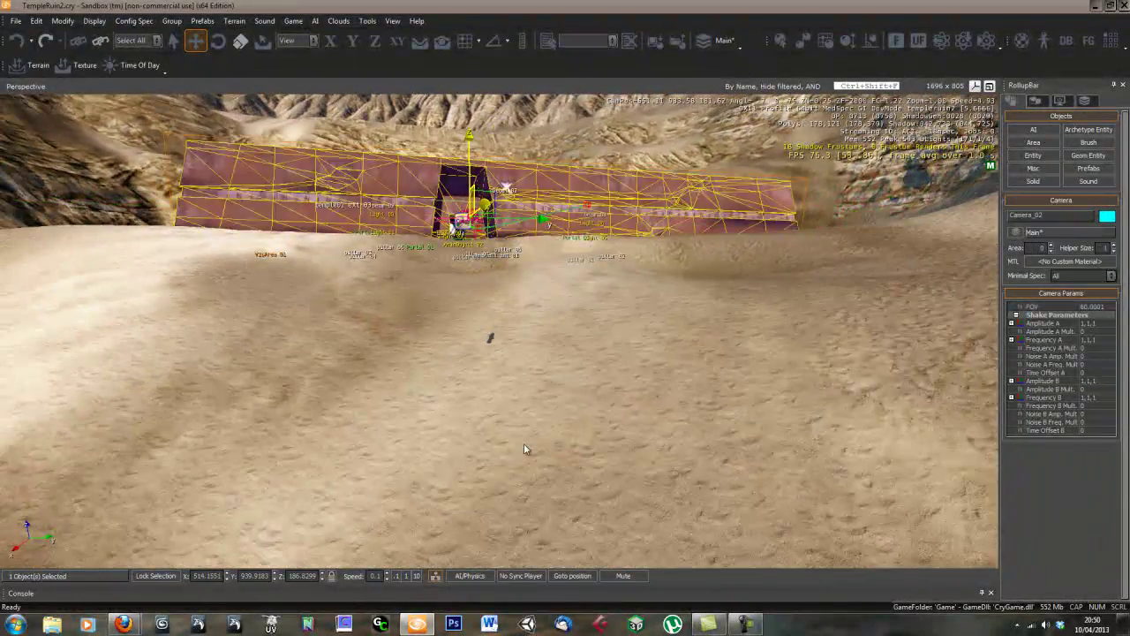
{"action": "key", "text": "d"}
{"action": "right_click_drag", "start_coordinate": [607, 404], "coordinate": [618, 396]}
{"action": "key", "text": "w"}
{"action": "key", "text": "a"}
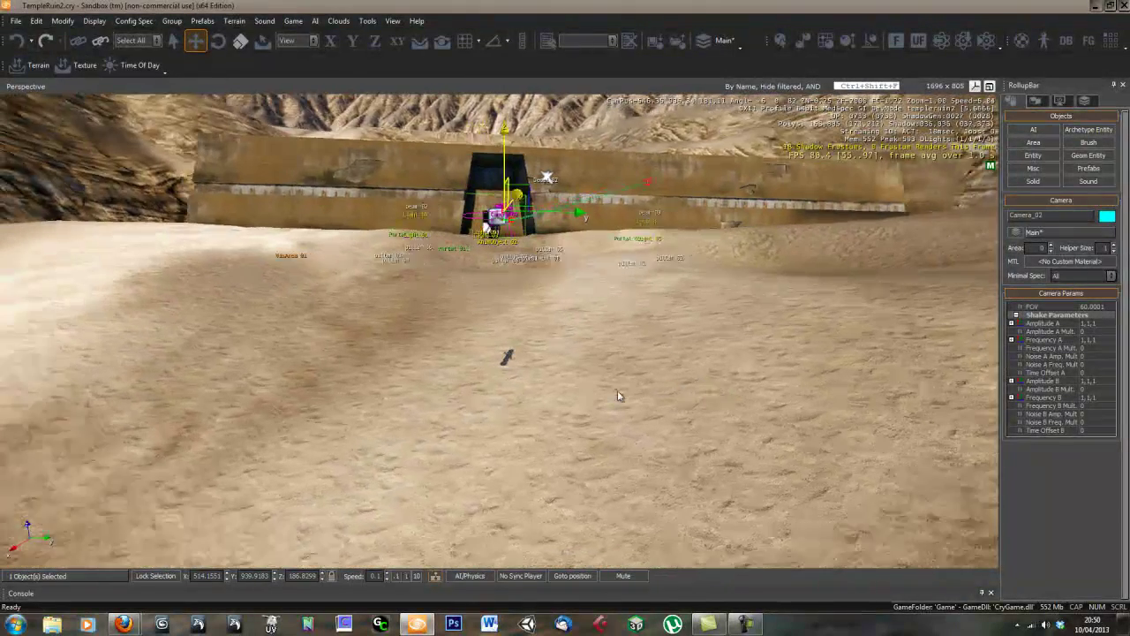
{"action": "right_click_drag", "start_coordinate": [529, 394], "coordinate": [531, 400]}
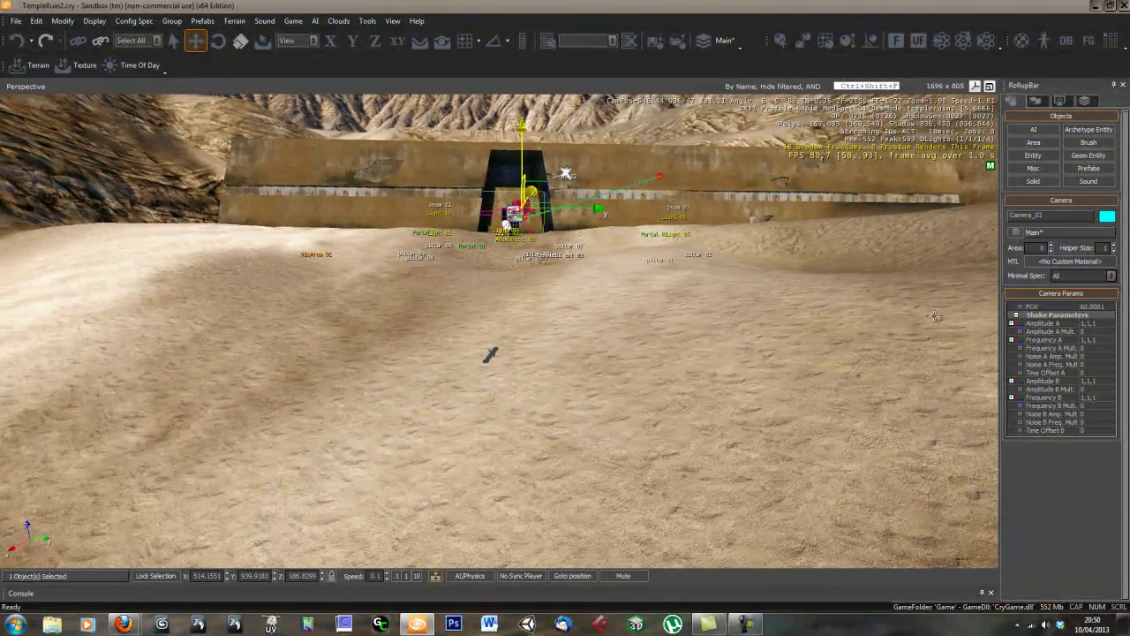
Draw a closed four-point area Shape that follows the terrain on the sand in front of the temple entrance
{"action": "left_click", "coordinate": [1033, 143]}
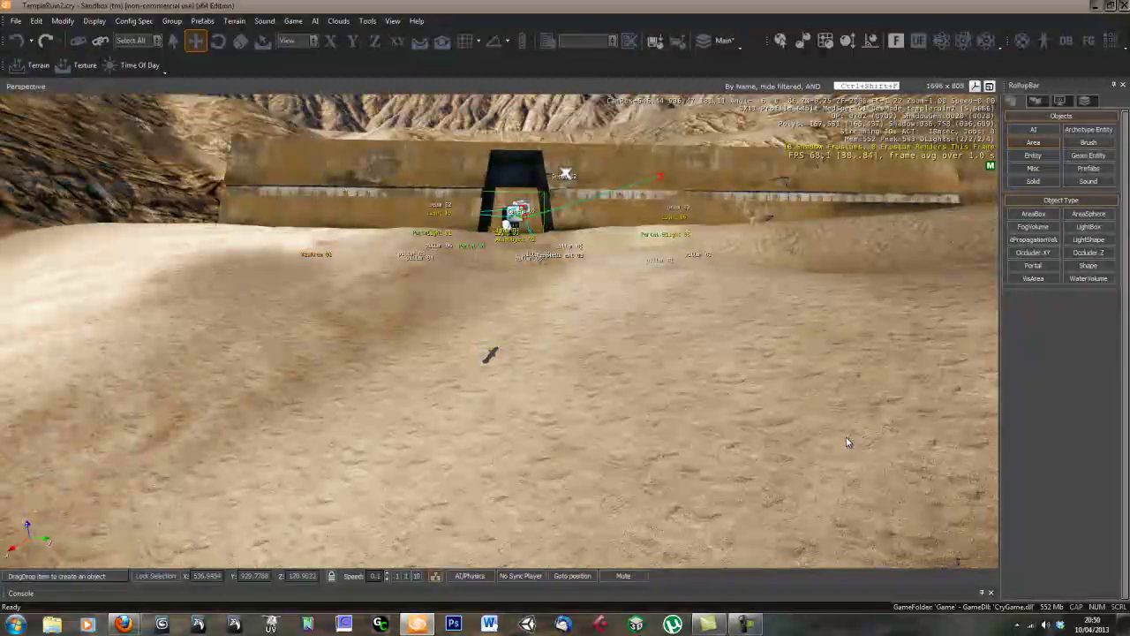
{"action": "left_click", "coordinate": [1089, 265]}
{"action": "left_click", "coordinate": [1033, 142]}
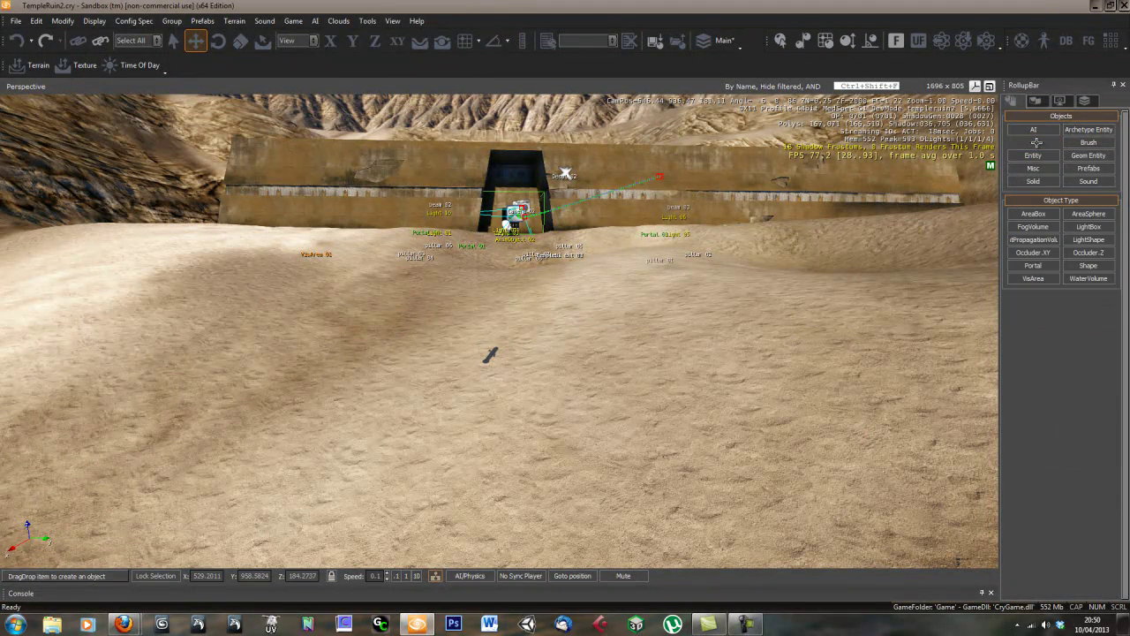
{"action": "left_click", "coordinate": [1090, 265]}
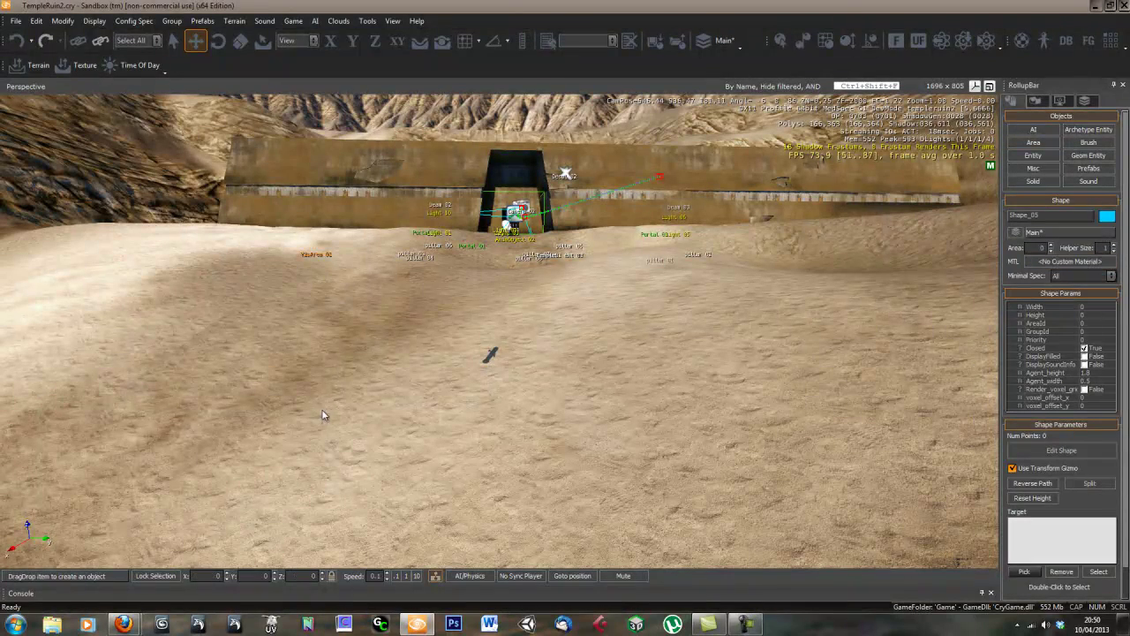
{"action": "left_click", "coordinate": [424, 47]}
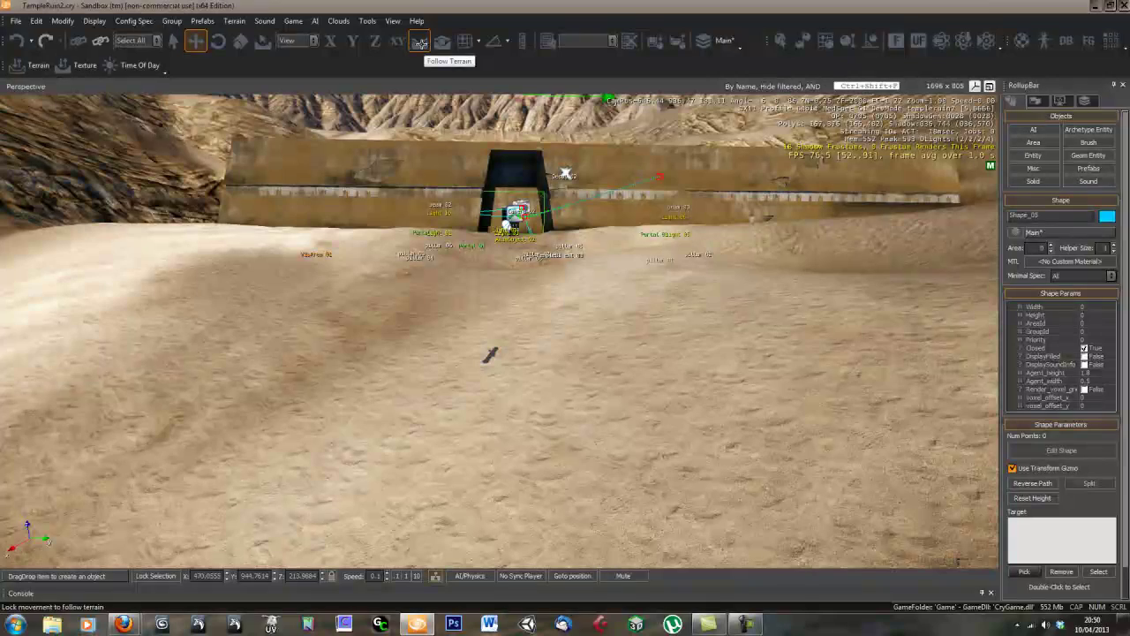
{"action": "left_click", "coordinate": [247, 360]}
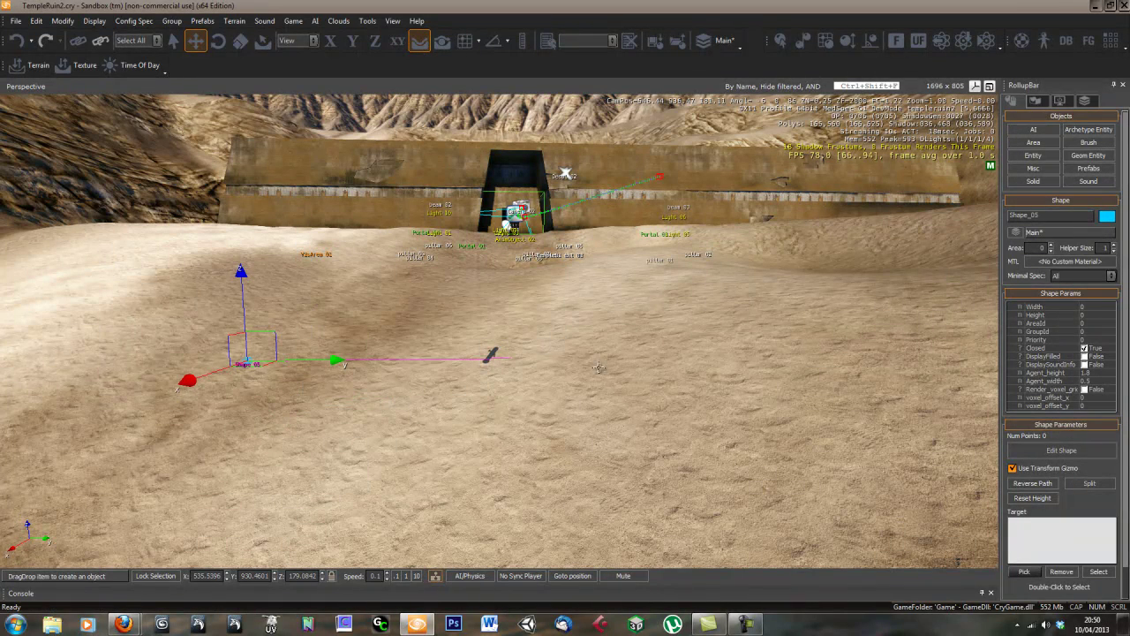
{"action": "left_click", "coordinate": [892, 362]}
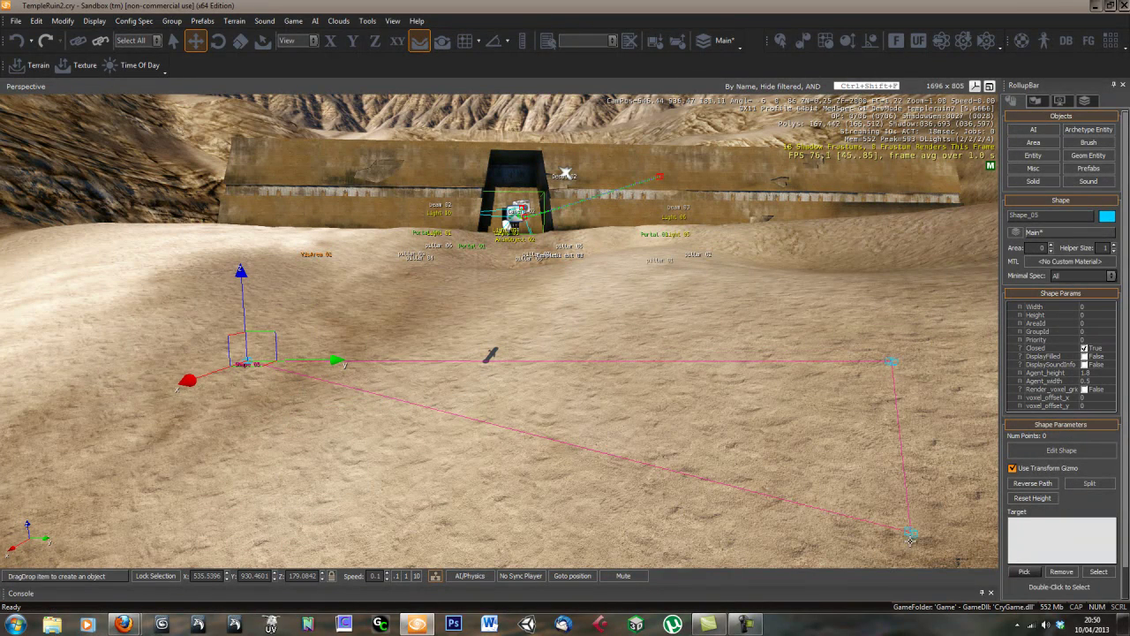
{"action": "left_click", "coordinate": [910, 537]}
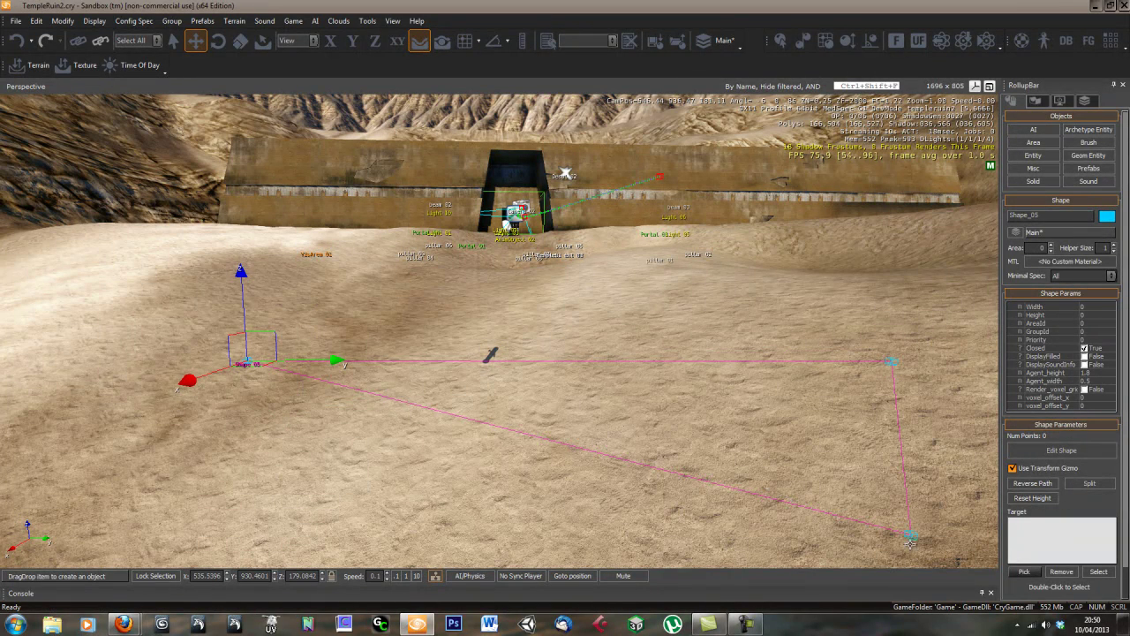
{"action": "double_click", "coordinate": [99, 505]}
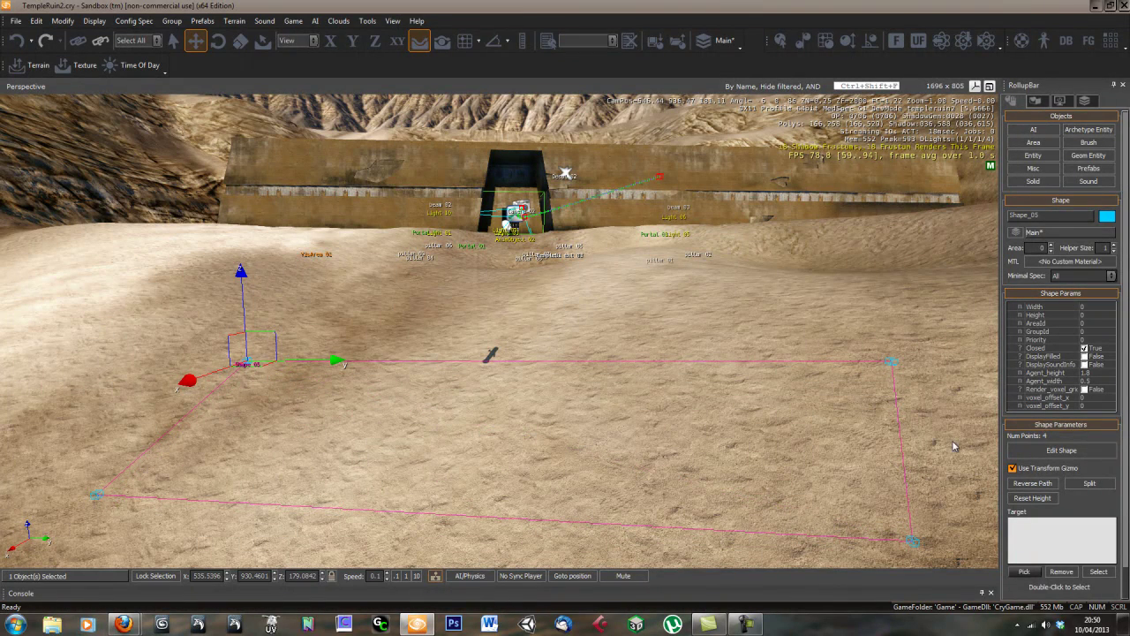
Set the Height of the new area shape to 3.5
{"action": "left_click", "coordinate": [1094, 314]}
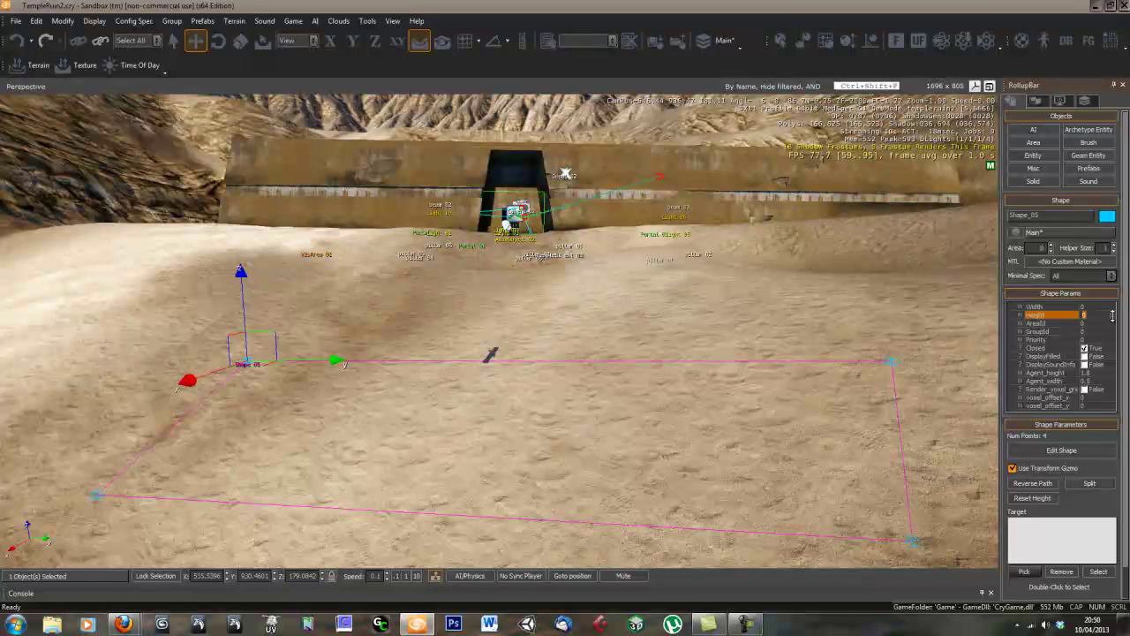
{"action": "left_click_drag", "start_coordinate": [1112, 316], "coordinate": [1102, 322]}
{"action": "middle_click_drag", "start_coordinate": [448, 428], "coordinate": [478, 408]}
{"action": "key", "text": "s"}
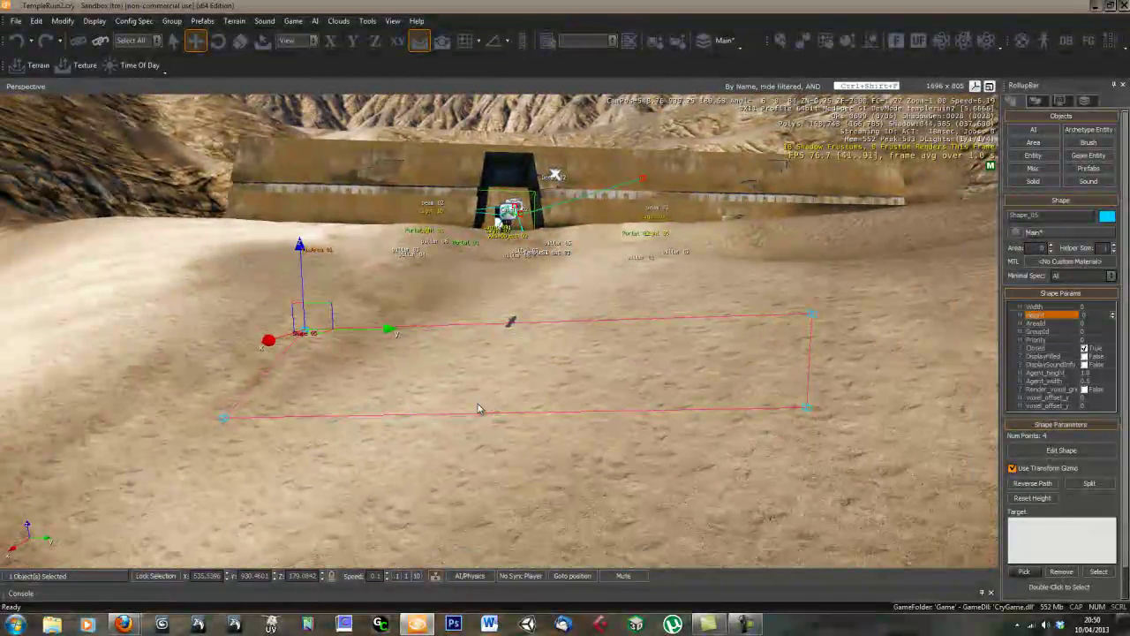
{"action": "left_click_drag", "start_coordinate": [323, 342], "coordinate": [314, 337]}
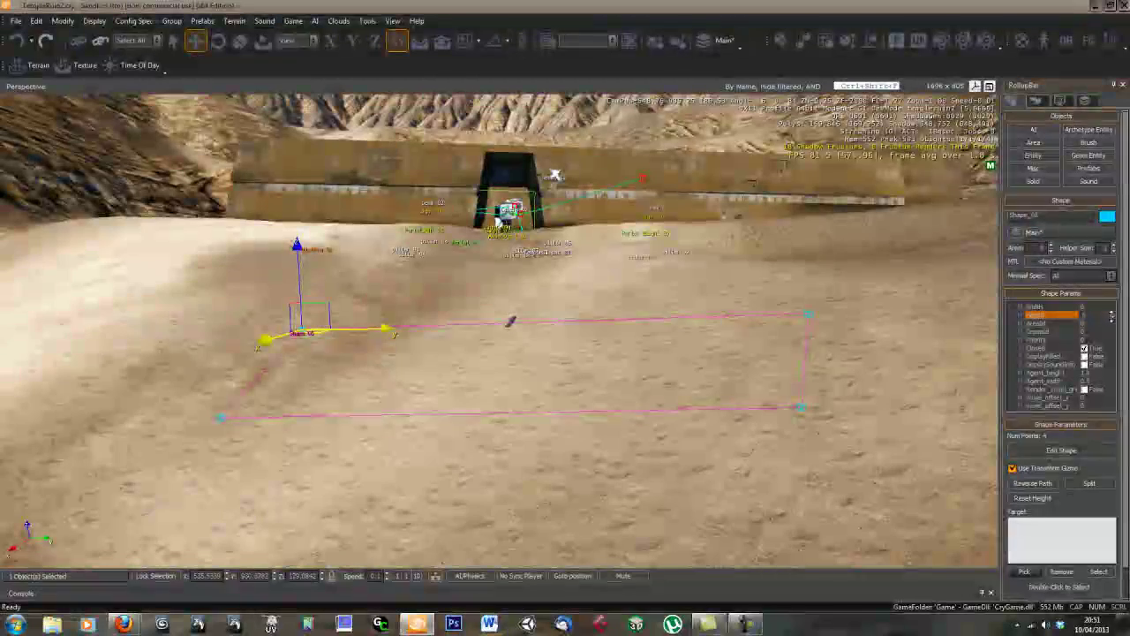
{"action": "left_click_drag", "start_coordinate": [1099, 316], "coordinate": [1110, 303]}
{"action": "key", "text": "a"}
{"action": "key", "text": "w"}
{"action": "mouse_move", "coordinate": [661, 335]}
{"action": "right_mouse_down"}
{"action": "mouse_move", "coordinate": [686, 336]}
{"action": "mouse_move", "coordinate": [661, 336]}
{"action": "right_mouse_up"}
{"action": "key", "text": "d"}
{"action": "key", "text": "s"}
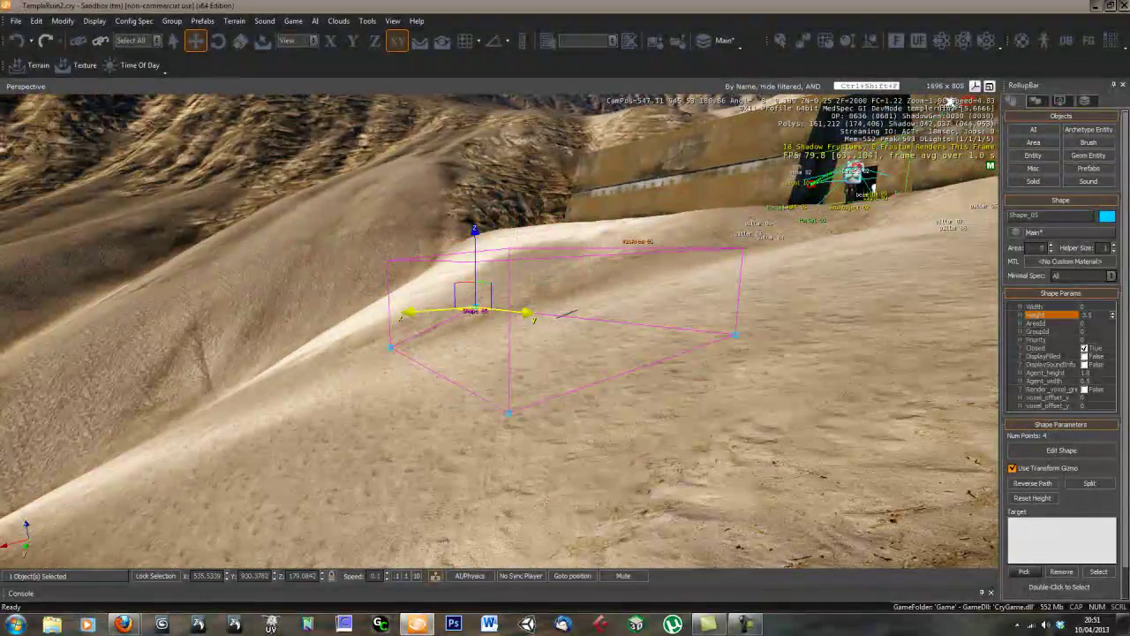
Turn on DisplayFilled for the area shape and inspect its filled volume from closer up
{"action": "left_click", "coordinate": [1085, 356]}
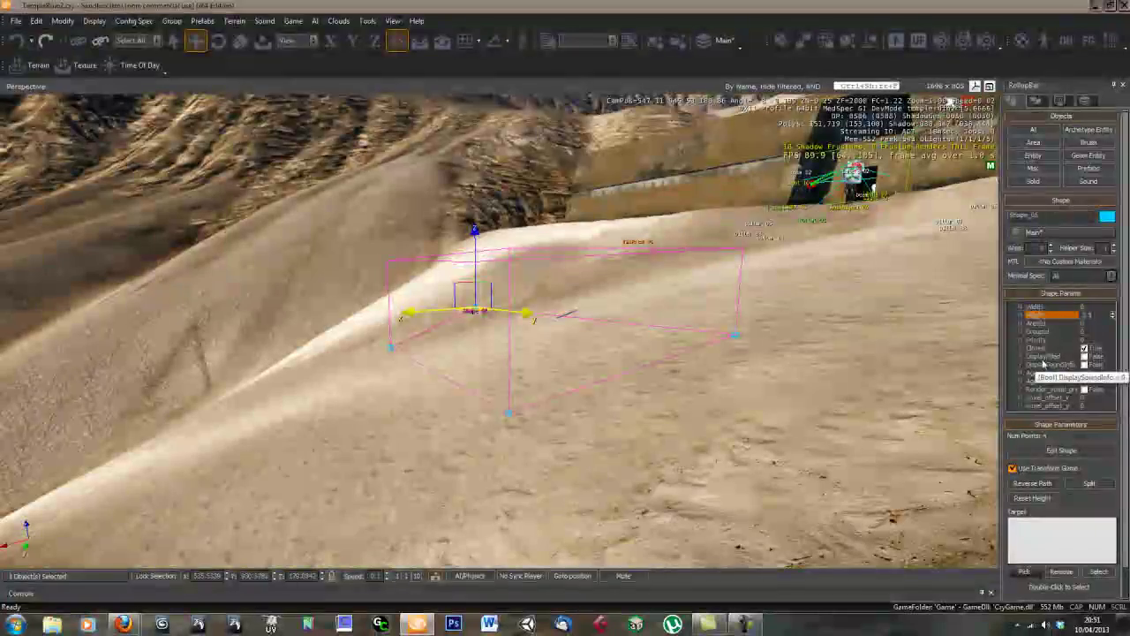
{"action": "left_click", "coordinate": [1085, 356]}
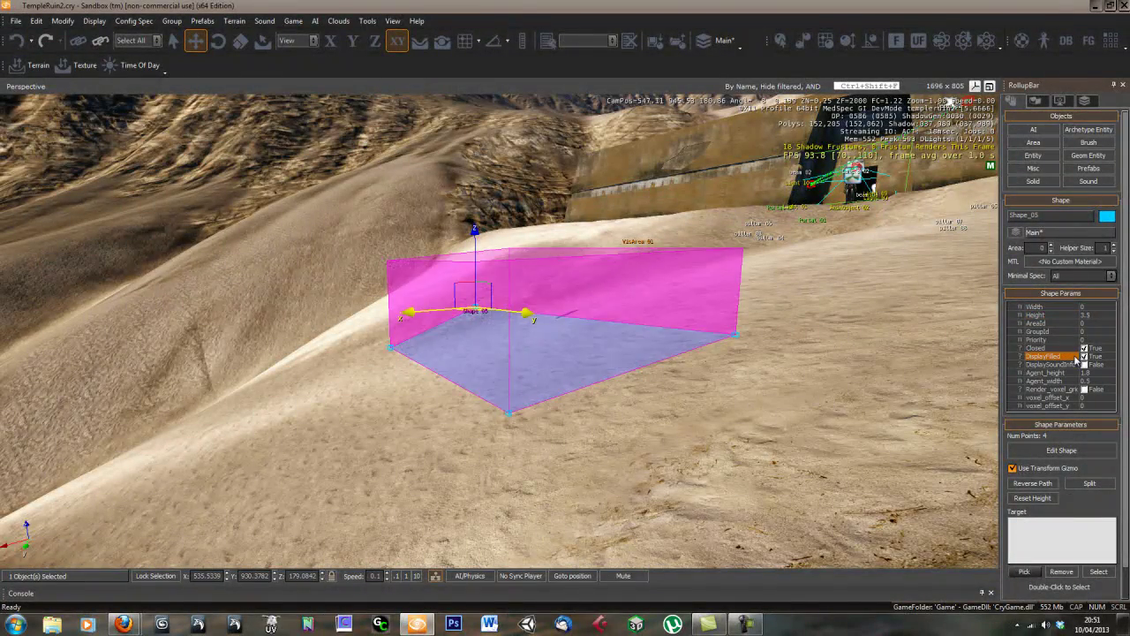
{"action": "right_click_drag", "start_coordinate": [689, 381], "coordinate": [630, 374]}
{"action": "key", "text": "w"}
{"action": "key", "text": "s"}
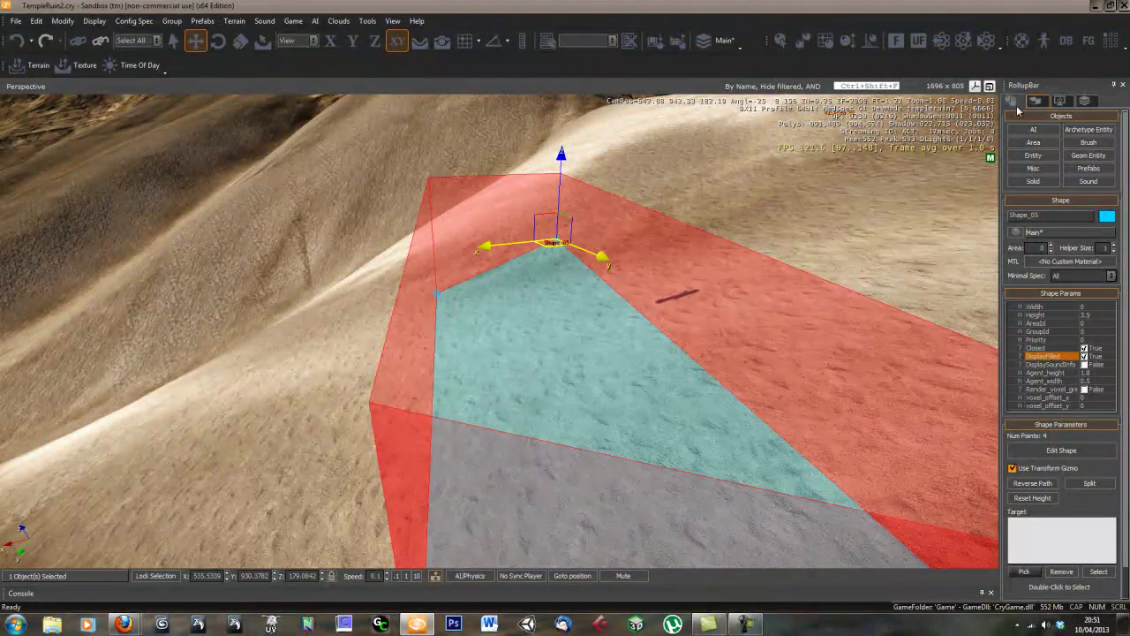
Place an AreaTrigger entity from the Triggers category on the terrain inside the area shape
{"action": "left_click", "coordinate": [1033, 156]}
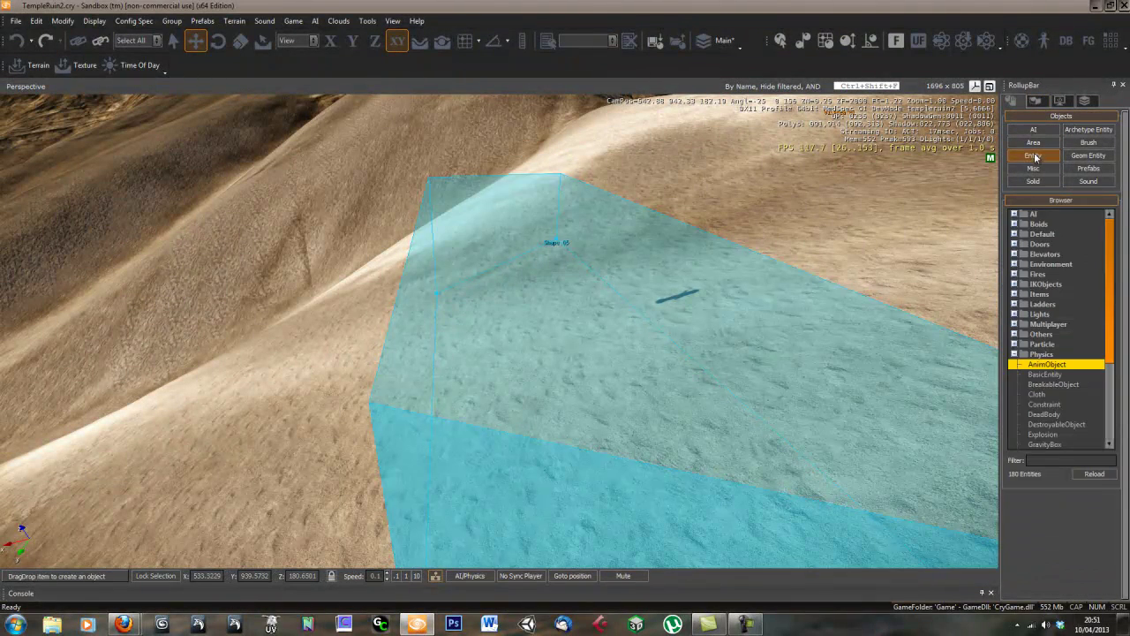
{"action": "left_click", "coordinate": [1014, 354]}
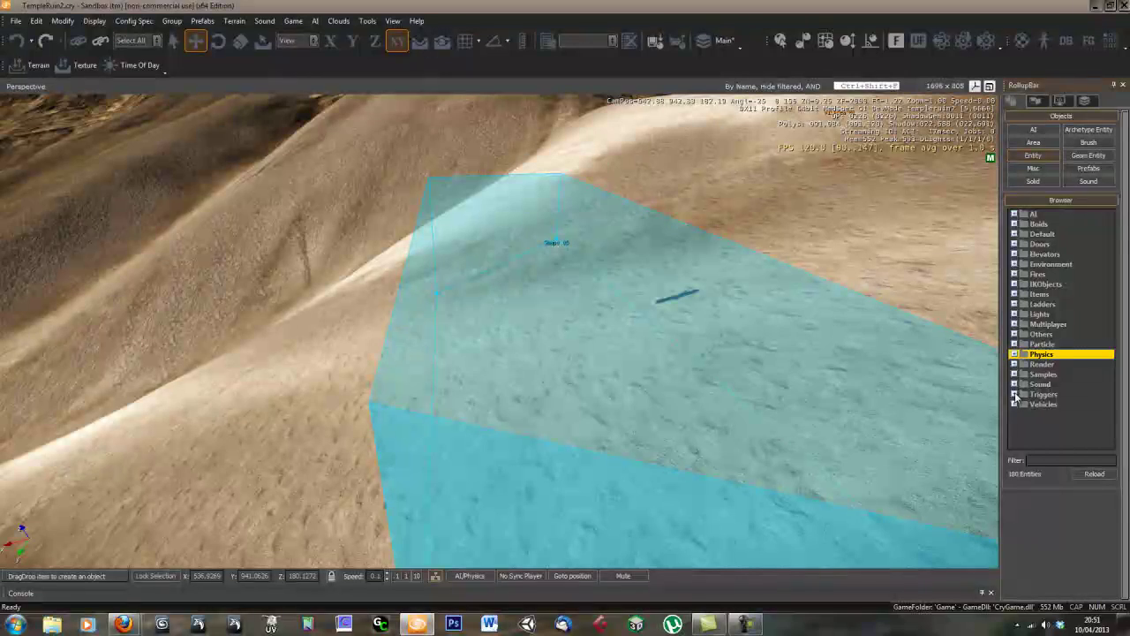
{"action": "double_click", "coordinate": [1028, 394]}
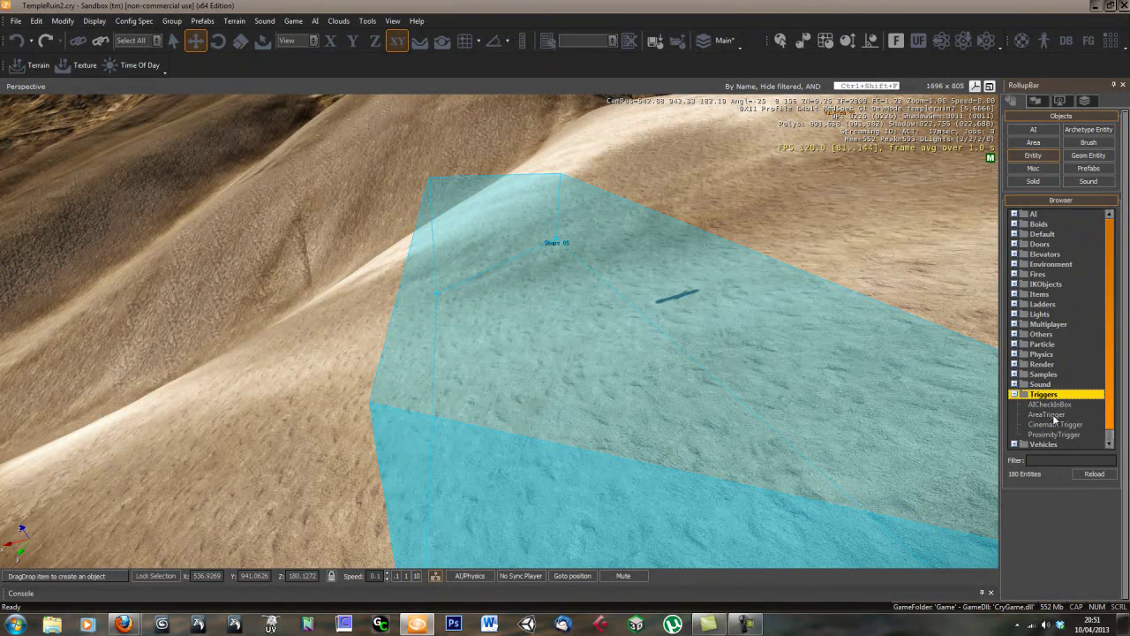
{"action": "left_click", "coordinate": [1047, 414]}
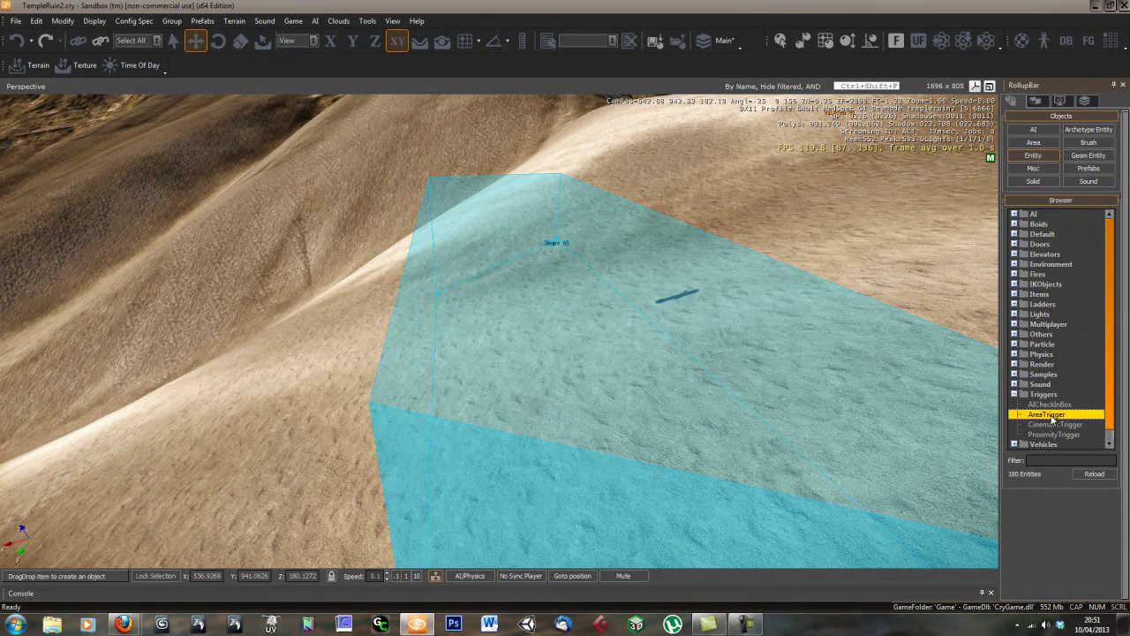
{"action": "left_click_drag", "start_coordinate": [1047, 414], "coordinate": [543, 212]}
{"action": "left_click", "coordinate": [420, 42]}
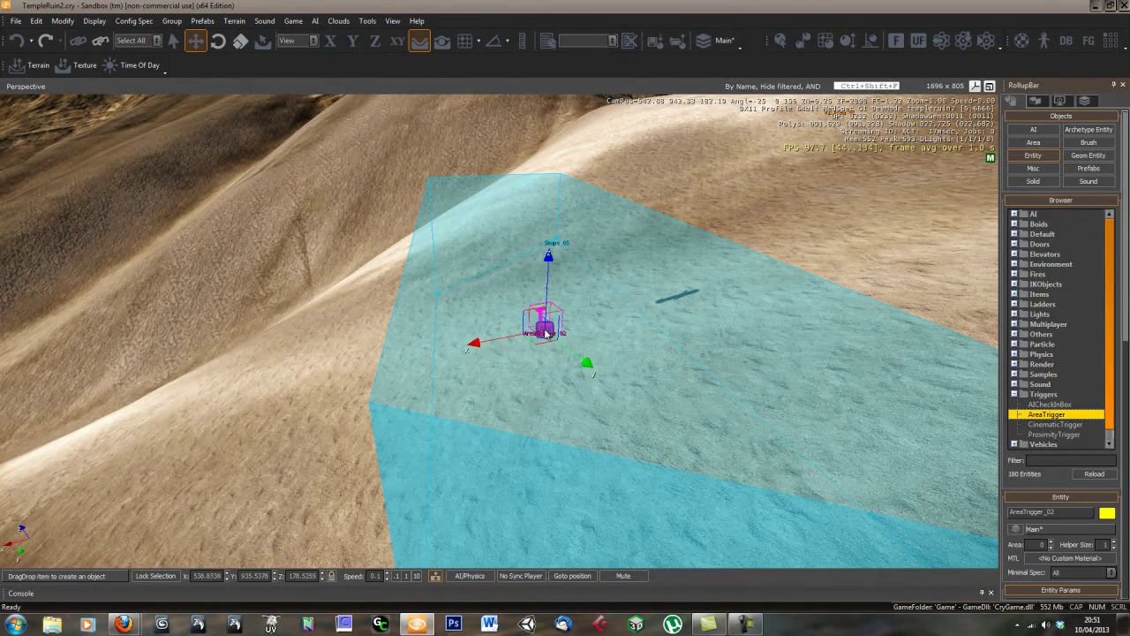
{"action": "left_click", "coordinate": [545, 333]}
Raise the AreaTrigger along Z to a height of about 179.2, just above the sand
{"action": "right_click_drag", "start_coordinate": [686, 416], "coordinate": [683, 417]}
{"action": "key", "text": "d"}
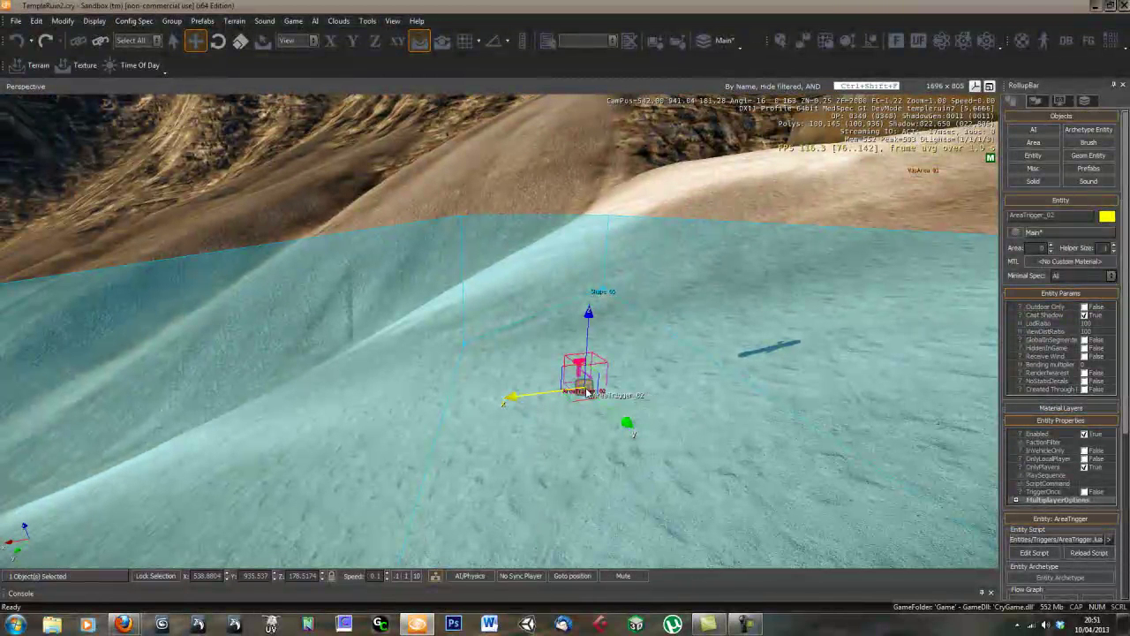
{"action": "right_click_drag", "start_coordinate": [431, 421], "coordinate": [426, 425]}
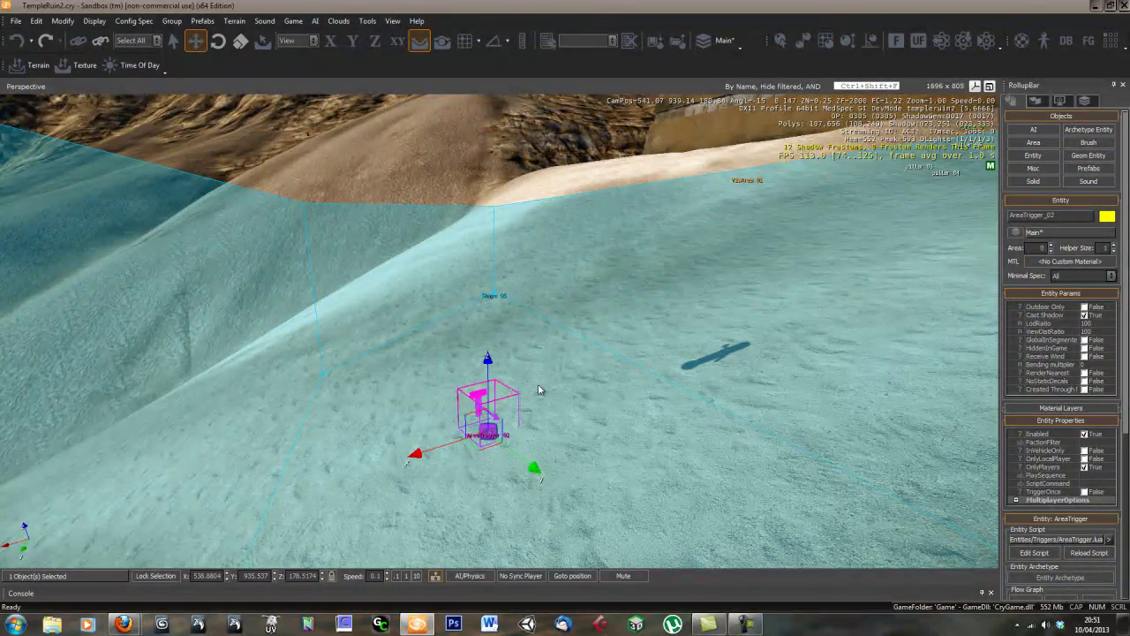
{"action": "right_click_drag", "start_coordinate": [539, 390], "coordinate": [569, 397]}
{"action": "key", "text": "w"}
{"action": "key", "text": "d"}
{"action": "left_click_drag", "start_coordinate": [499, 320], "coordinate": [500, 249]}
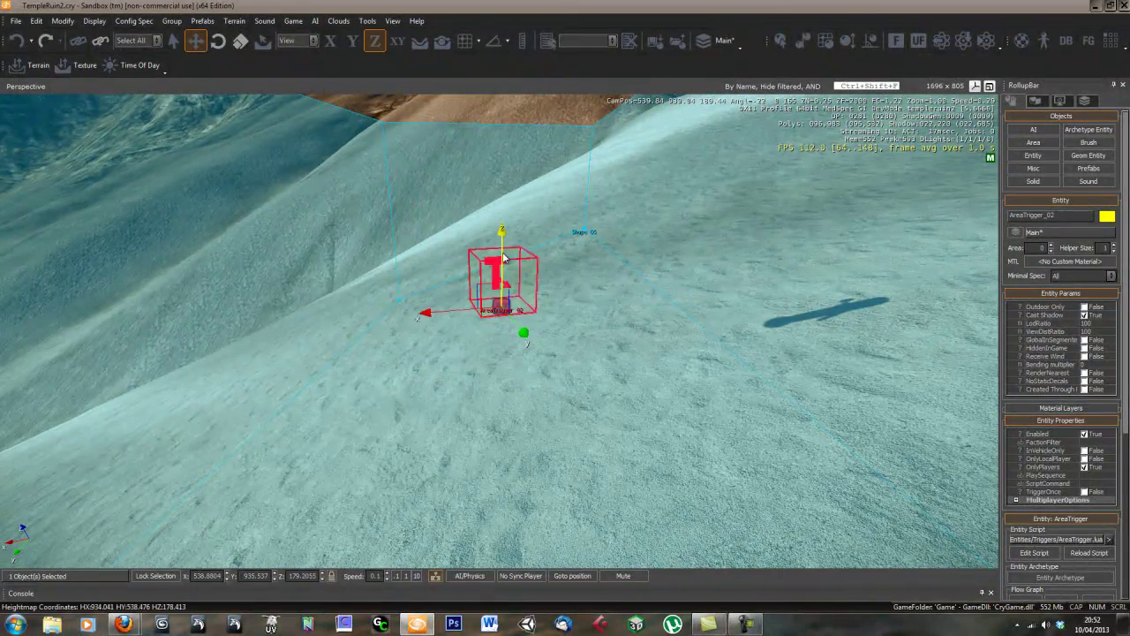
Select the area shape Shape_05 around the AreaTrigger and pick the AreaTrigger as its target
{"action": "right_click_drag", "start_coordinate": [595, 367], "coordinate": [314, 401]}
{"action": "key", "text": "shift+s"}
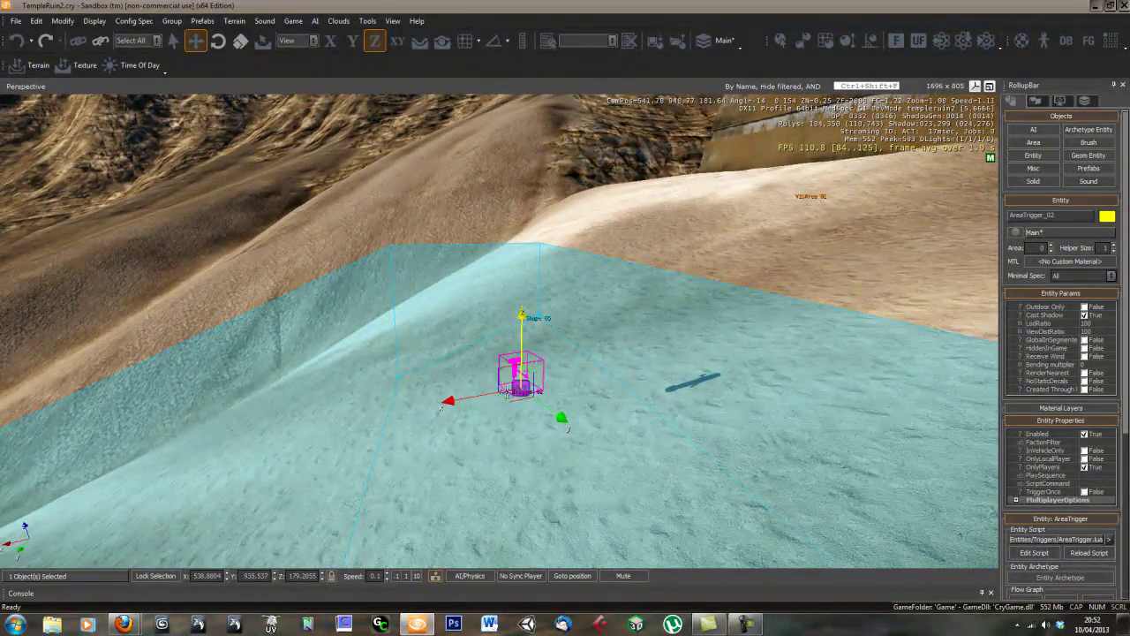
{"action": "right_click_drag", "start_coordinate": [563, 386], "coordinate": [564, 386]}
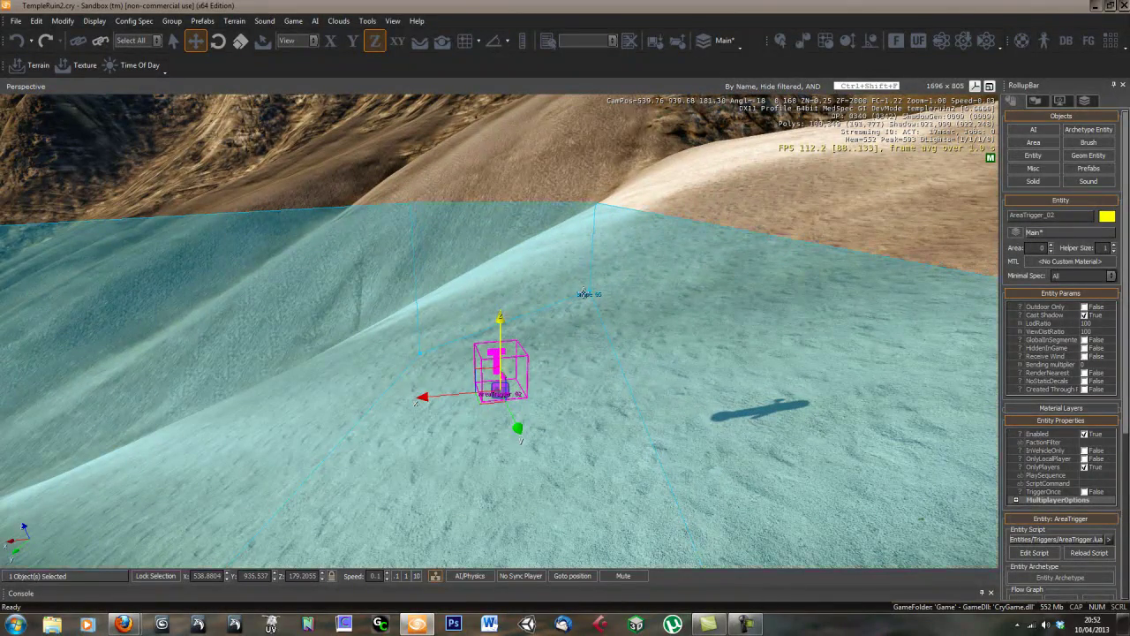
{"action": "left_click", "coordinate": [583, 293]}
{"action": "left_click", "coordinate": [584, 293]}
{"action": "left_click", "coordinate": [583, 294]}
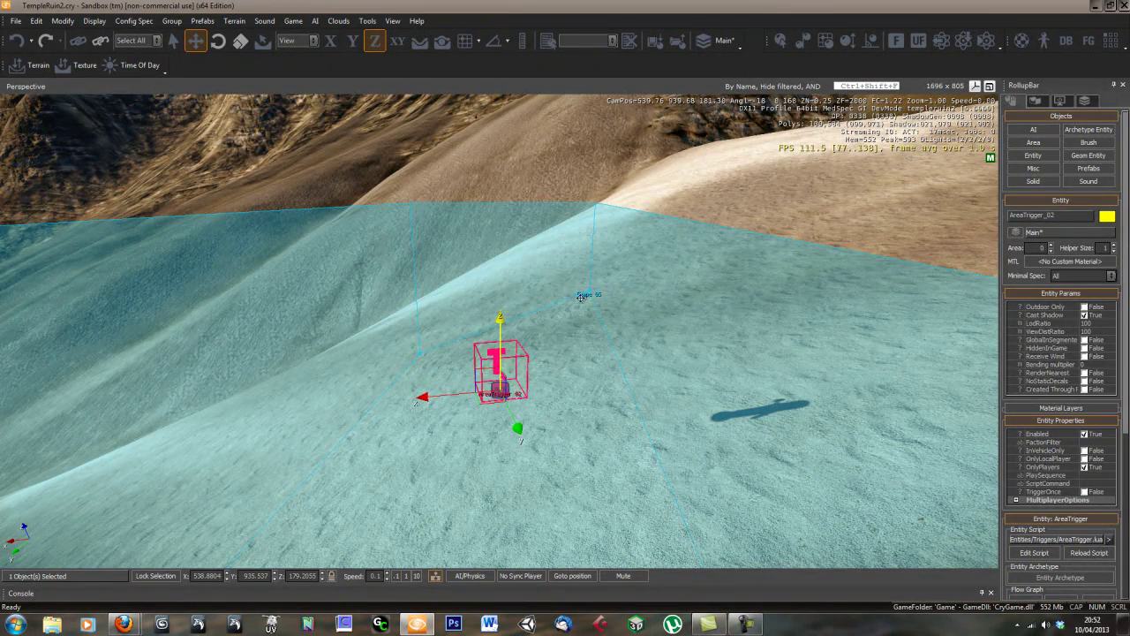
{"action": "left_click", "coordinate": [588, 294]}
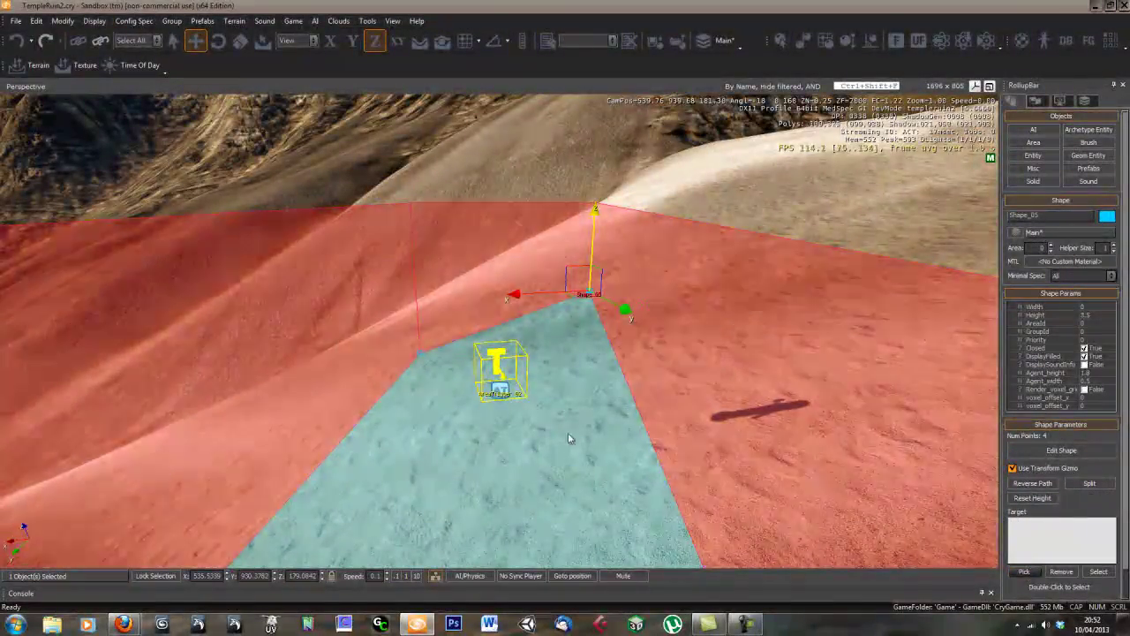
{"action": "right_click_drag", "start_coordinate": [646, 387], "coordinate": [625, 400]}
{"action": "key", "text": "w"}
{"action": "left_click", "coordinate": [1024, 571]}
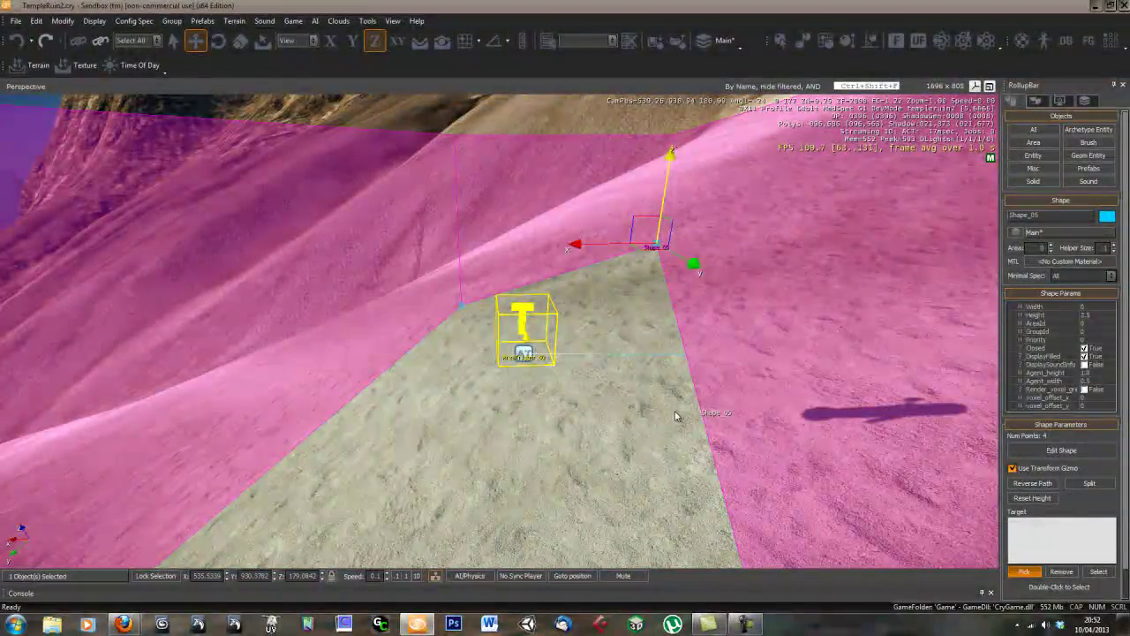
{"action": "key", "text": "w"}
{"action": "right_click_drag", "start_coordinate": [624, 412], "coordinate": [623, 409]}
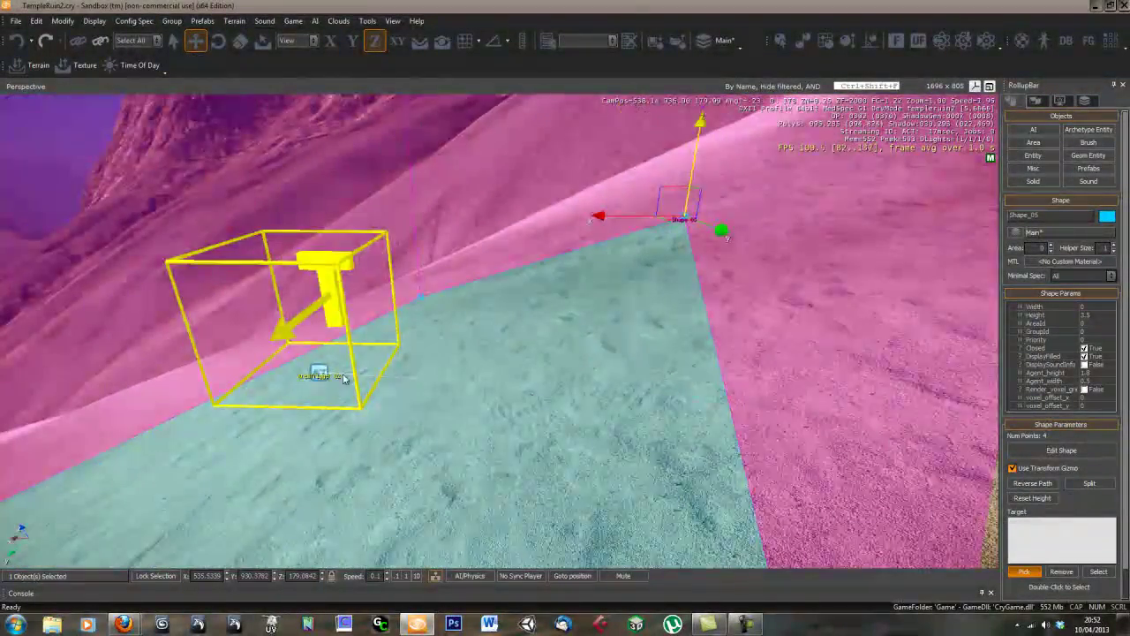
{"action": "key", "text": "s"}
{"action": "right_click_drag", "start_coordinate": [511, 419], "coordinate": [511, 420]}
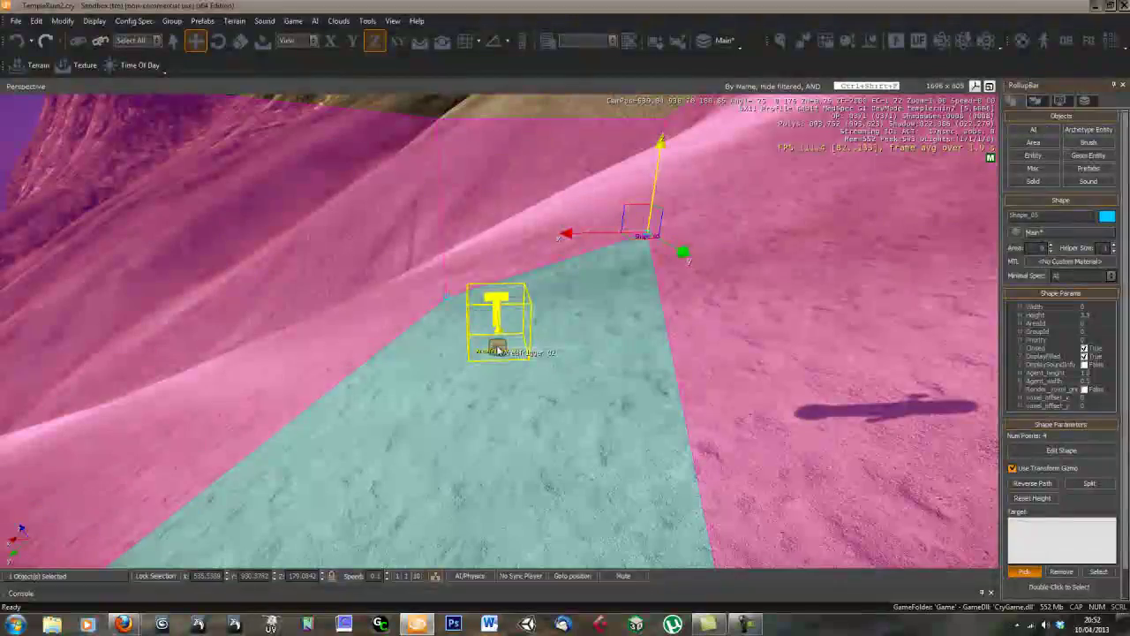
{"action": "right_click_drag", "start_coordinate": [500, 343], "coordinate": [542, 293]}
{"action": "left_click", "coordinate": [542, 318]}
Create a flow graph on the AreaTrigger in a new group named CinematicTrigger
{"action": "key", "text": "w"}
{"action": "left_click", "coordinate": [567, 389]}
{"action": "right_click_drag", "start_coordinate": [567, 389], "coordinate": [588, 435]}
{"action": "key", "text": "s"}
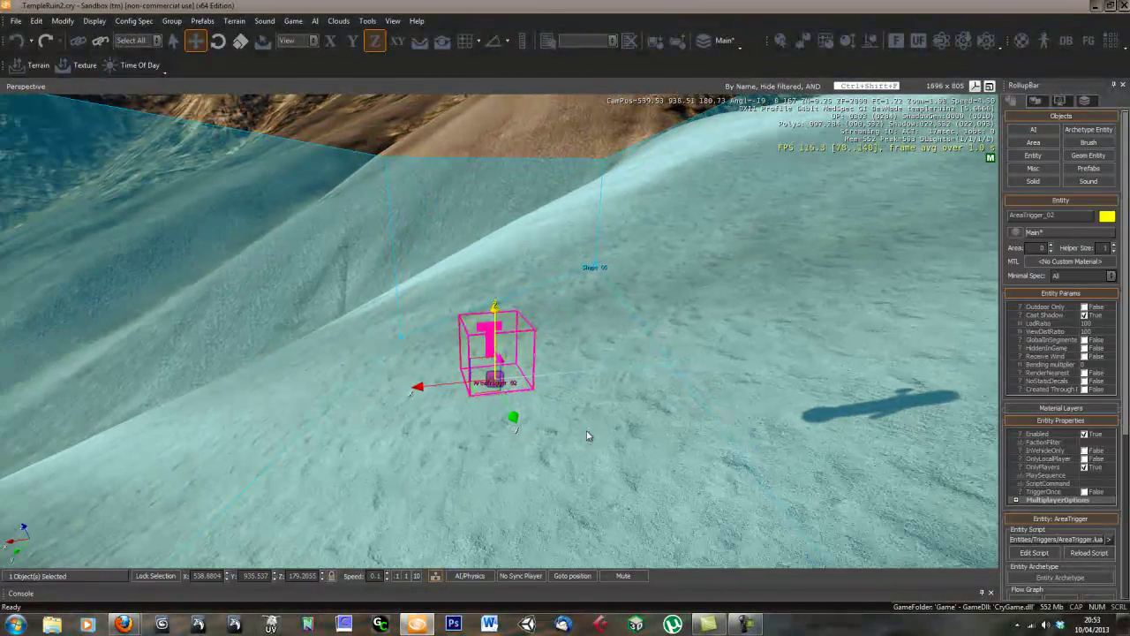
{"action": "right_click", "coordinate": [499, 384]}
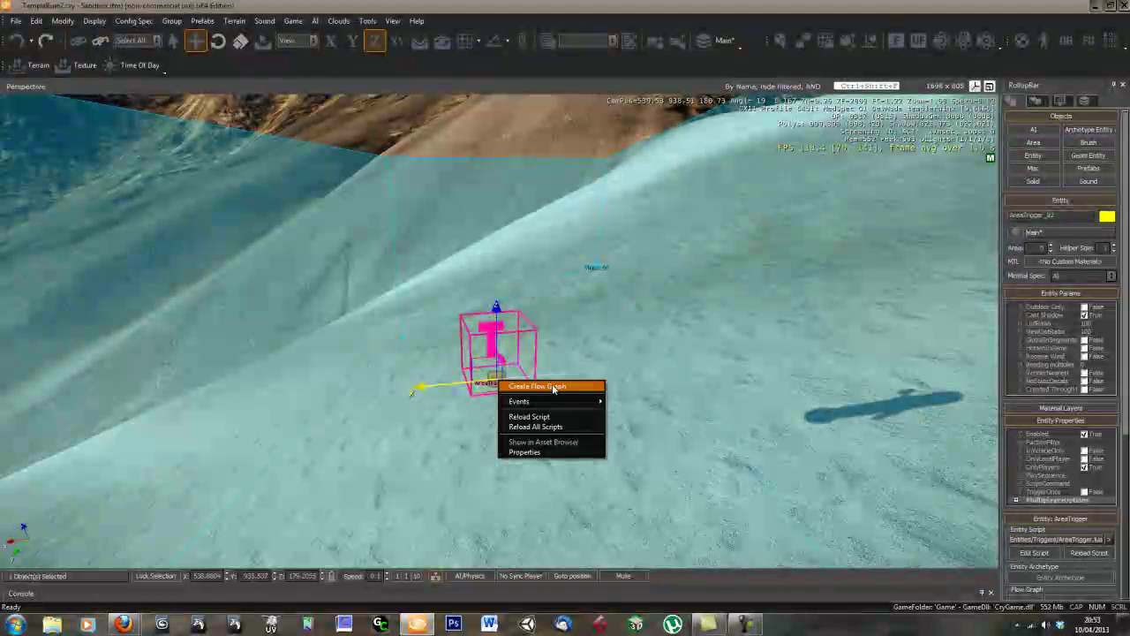
{"action": "left_click", "coordinate": [542, 391]}
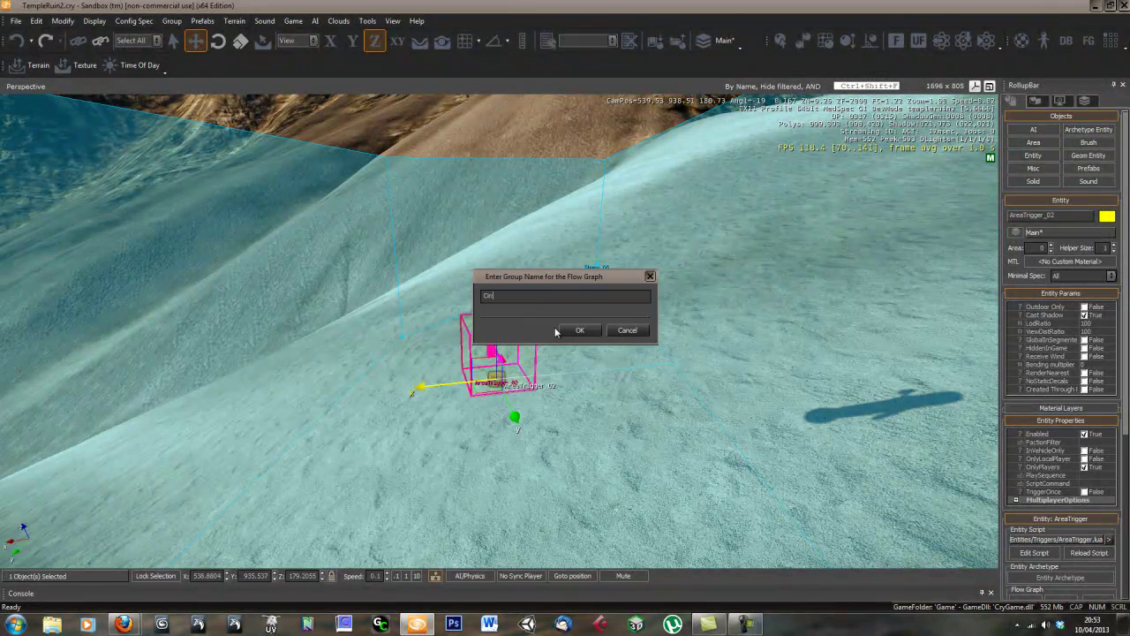
{"action": "type", "text": "CinematicTrigger"}
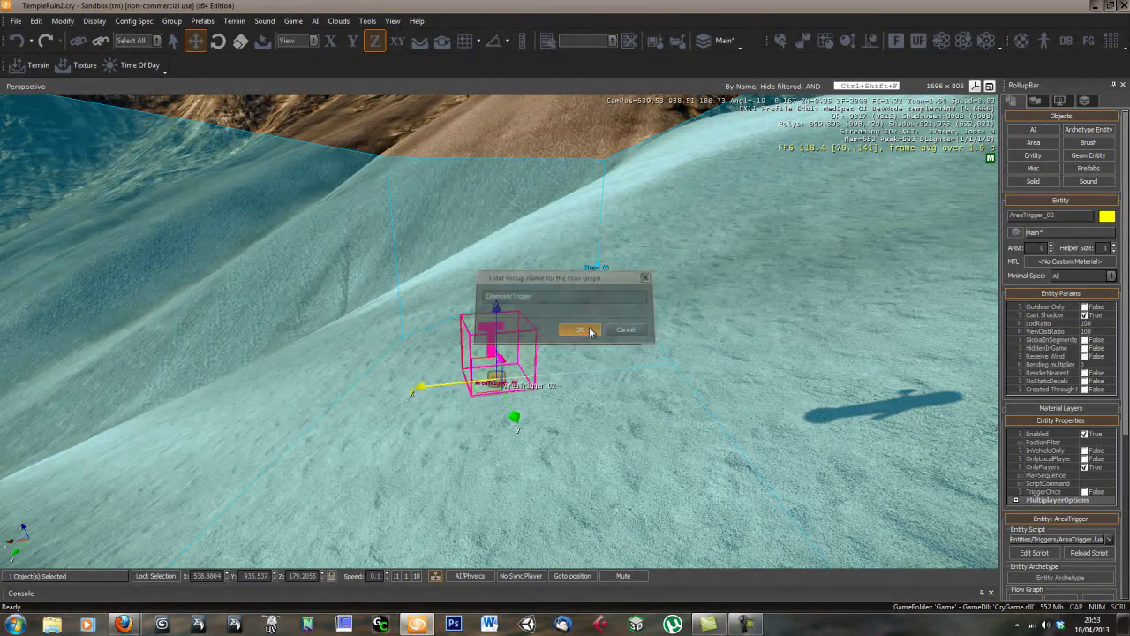
{"action": "left_click", "coordinate": [579, 330]}
Arrange the Flow Graph window and the view so the AreaTrigger stays visible beside the graph
{"action": "left_click_drag", "start_coordinate": [323, 176], "coordinate": [814, 124]}
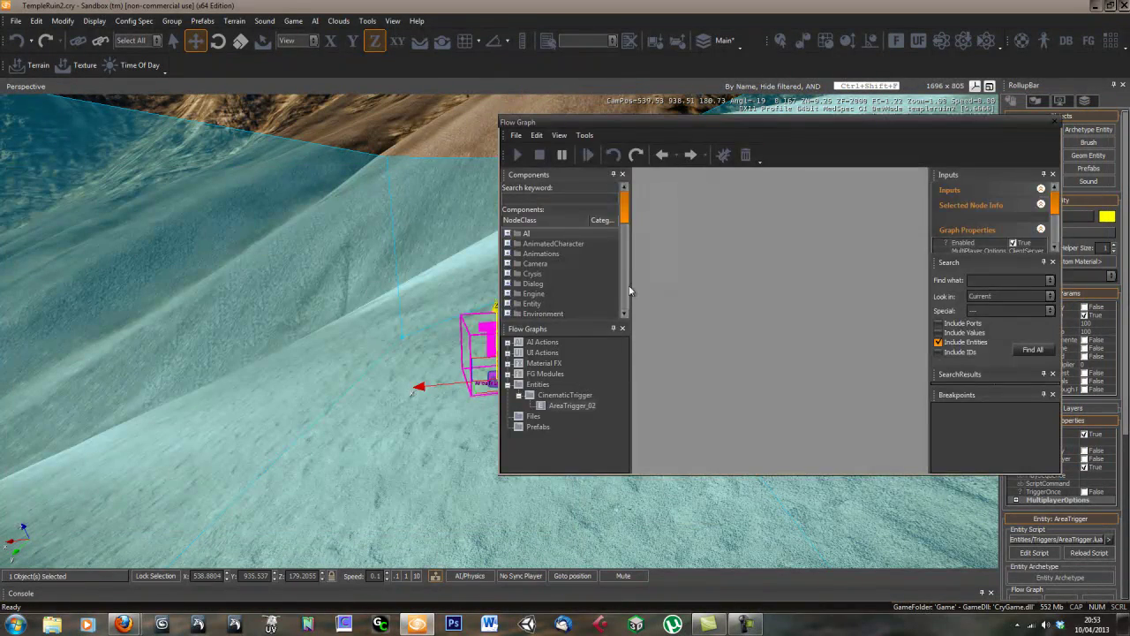
{"action": "left_click_drag", "start_coordinate": [744, 122], "coordinate": [814, 134]}
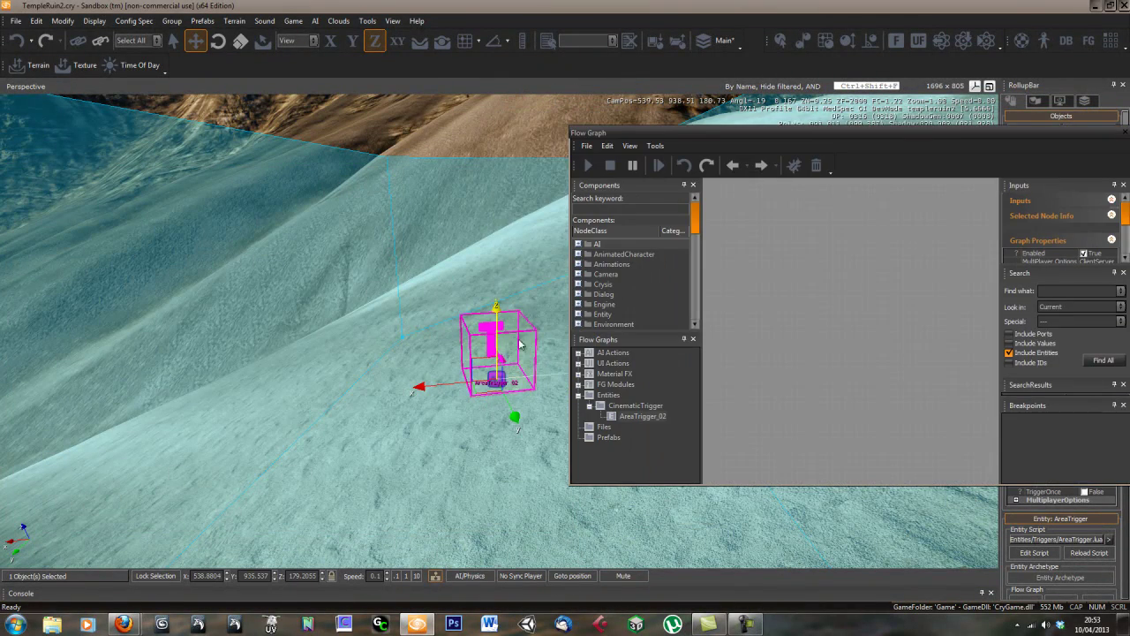
{"action": "right_click_drag", "start_coordinate": [475, 415], "coordinate": [472, 417]}
{"action": "left_click_drag", "start_coordinate": [814, 137], "coordinate": [746, 185]}
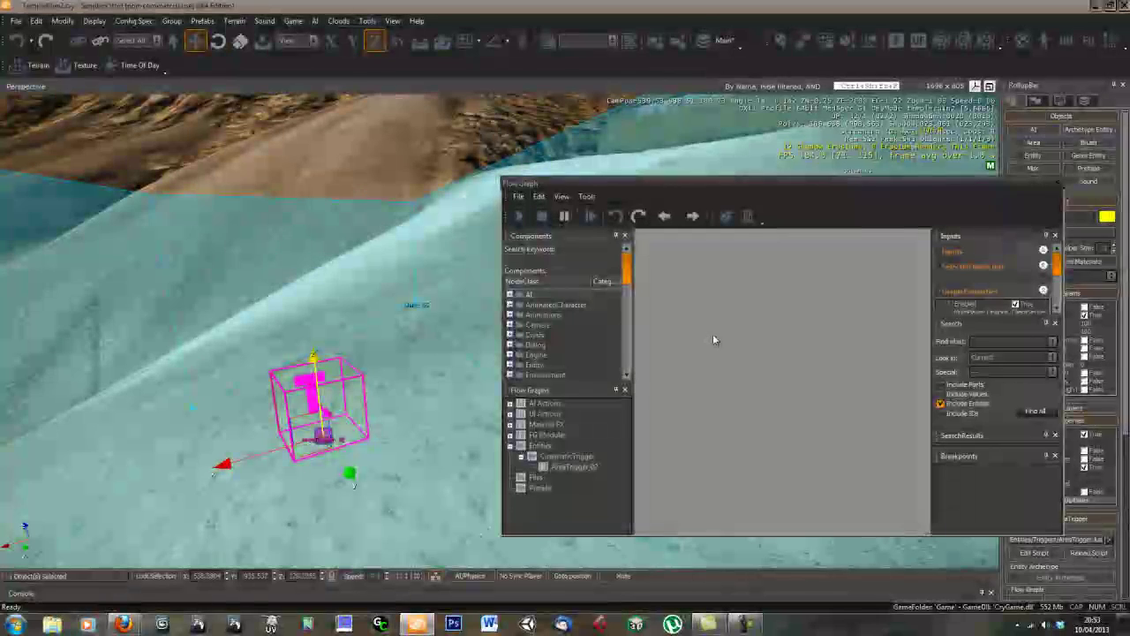
{"action": "right_click", "coordinate": [708, 343]}
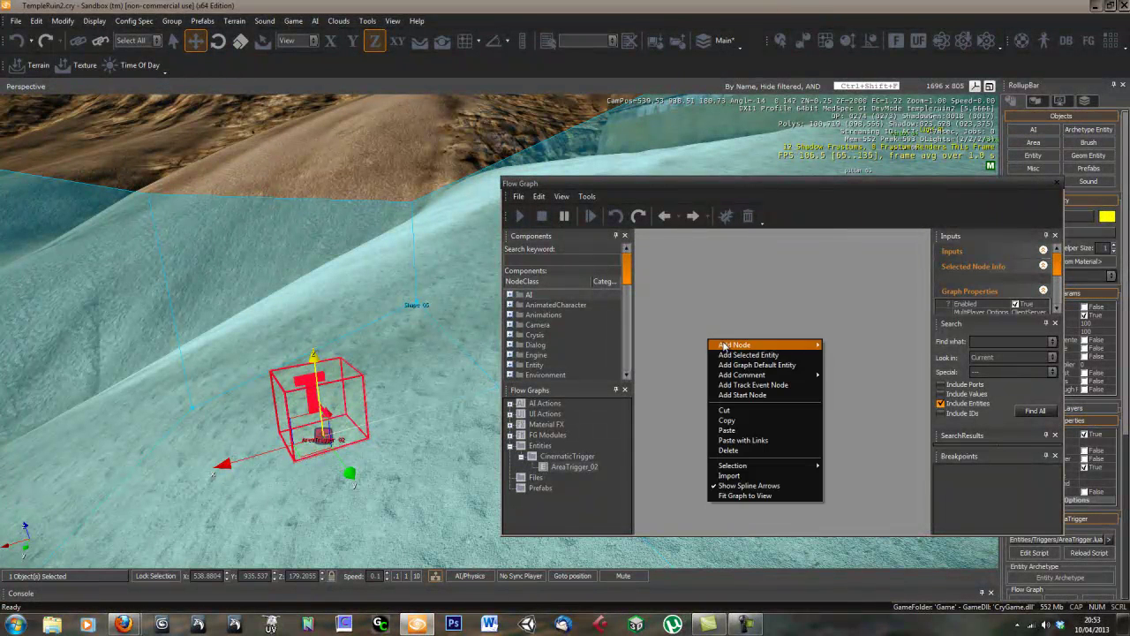
{"action": "mouse_move", "coordinate": [765, 348]}
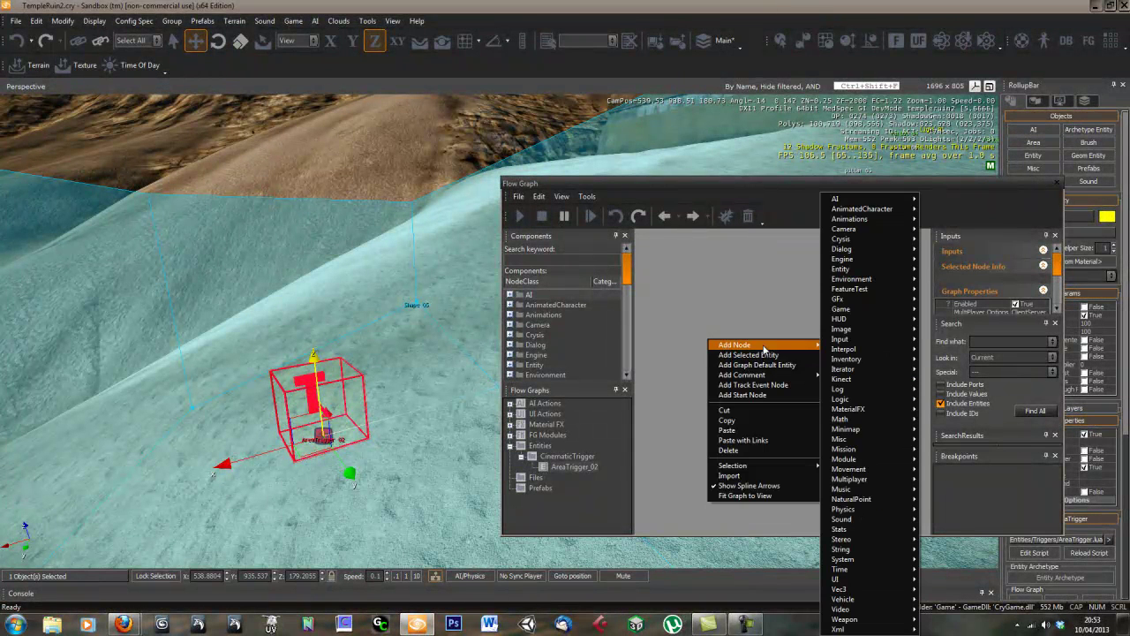
{"action": "left_click", "coordinate": [681, 308]}
{"action": "right_click", "coordinate": [683, 305]}
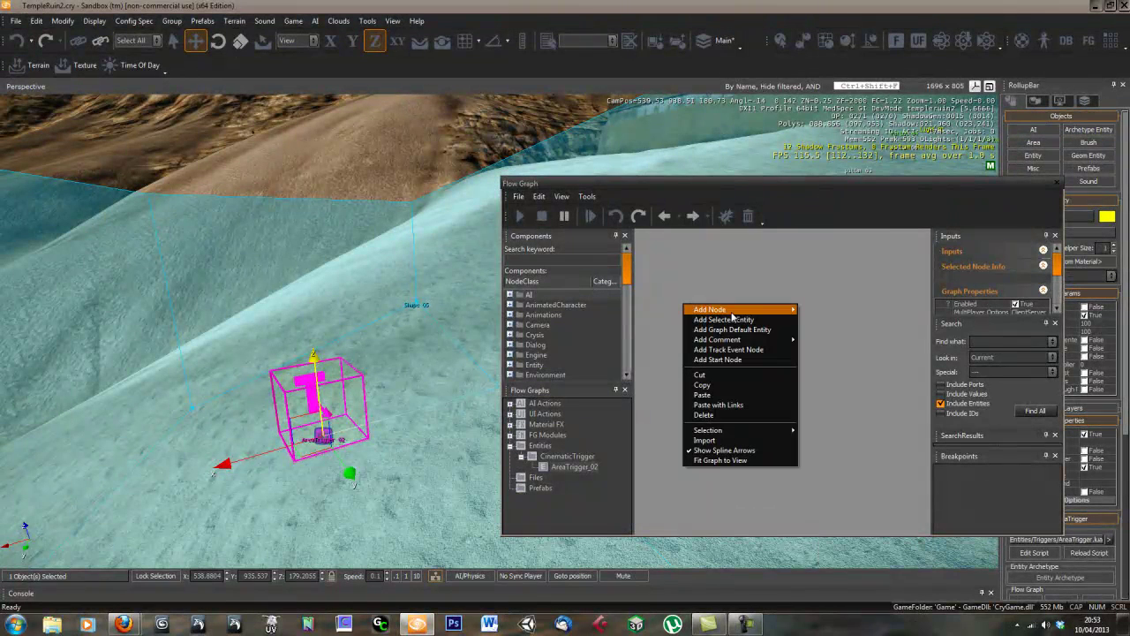
{"action": "mouse_move", "coordinate": [732, 314]}
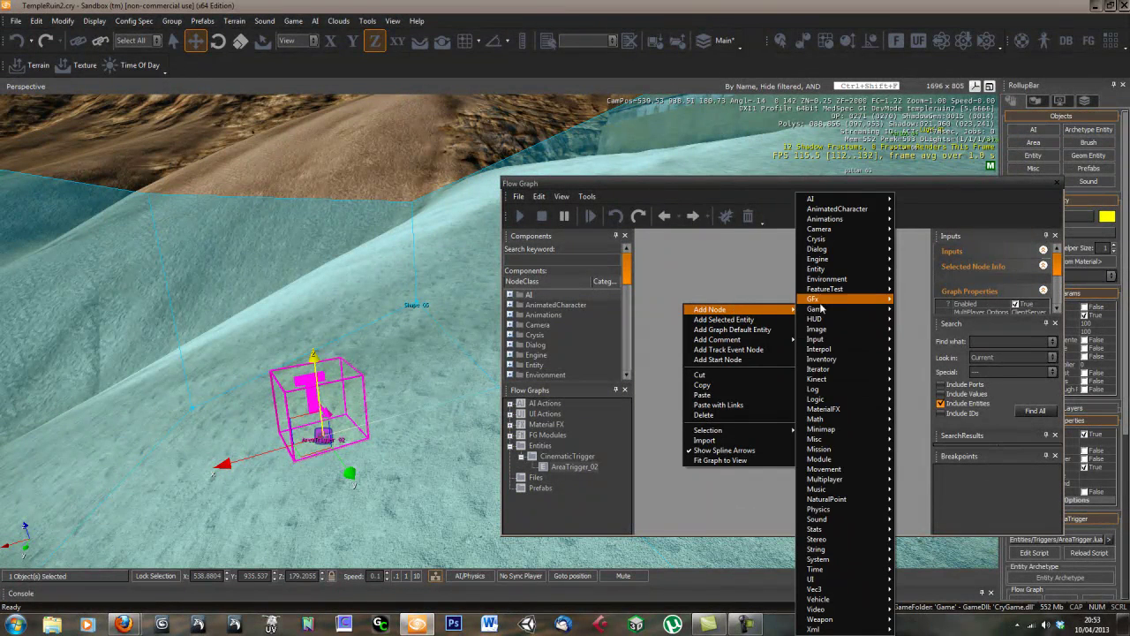
{"action": "mouse_move", "coordinate": [838, 348]}
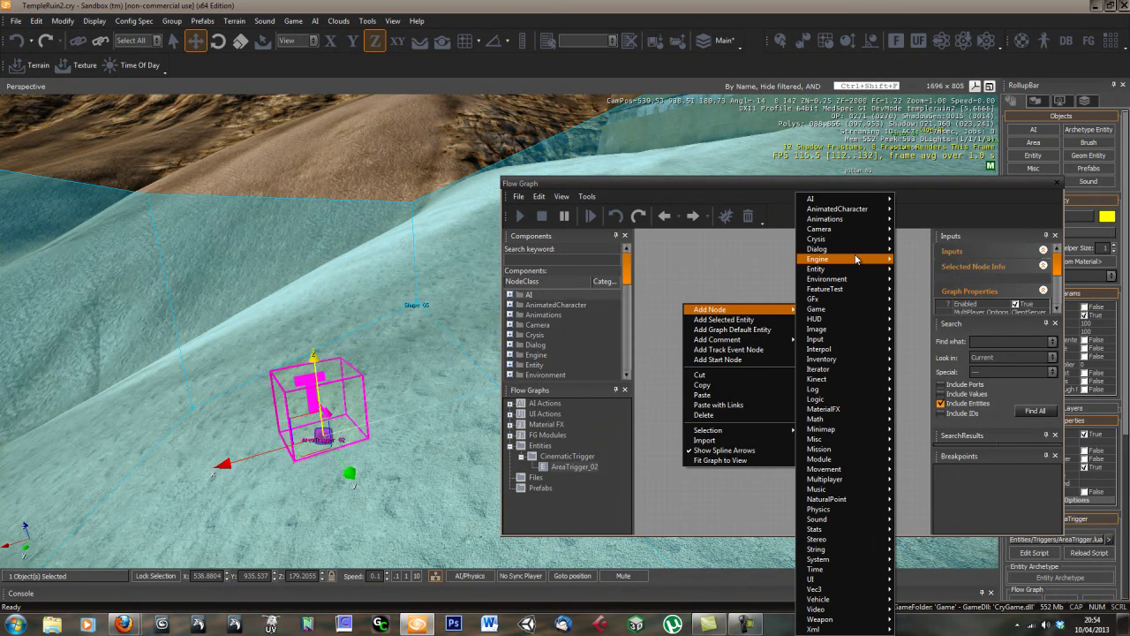
{"action": "mouse_move", "coordinate": [854, 227]}
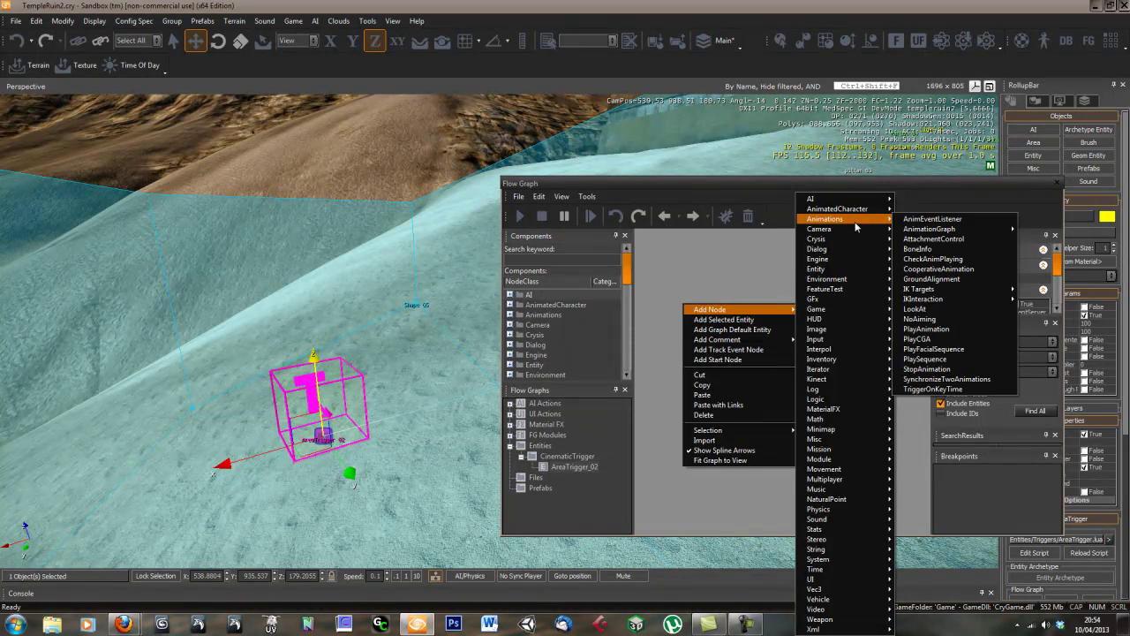
{"action": "left_click", "coordinate": [774, 320]}
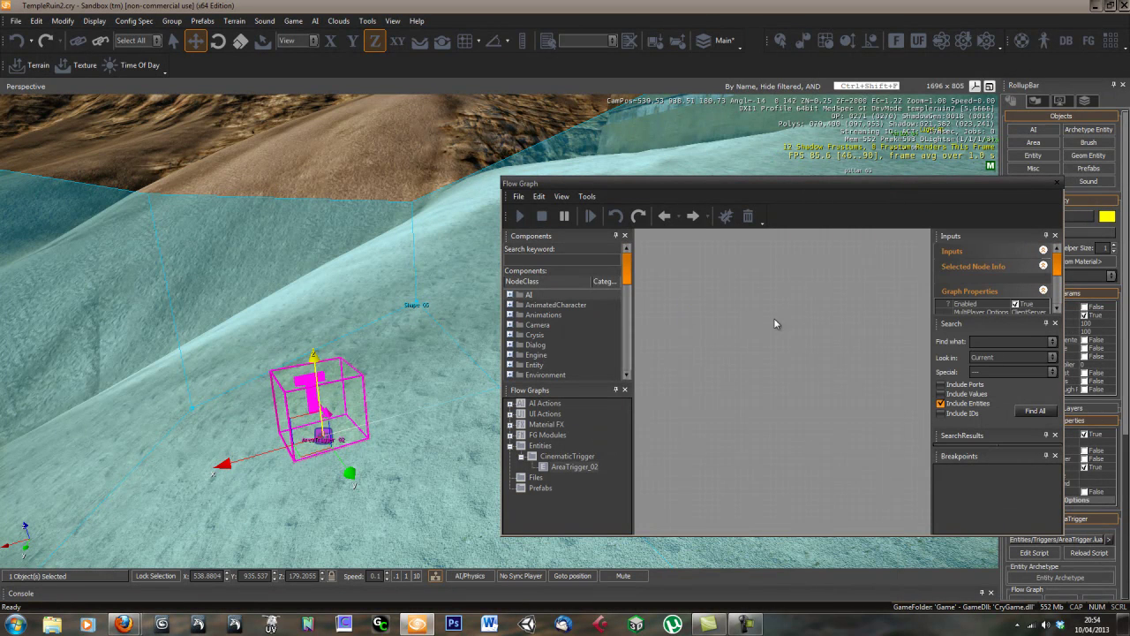
Add an Animations:PlaySequence node to the AreaTrigger's flow graph
{"action": "right_click", "coordinate": [799, 328]}
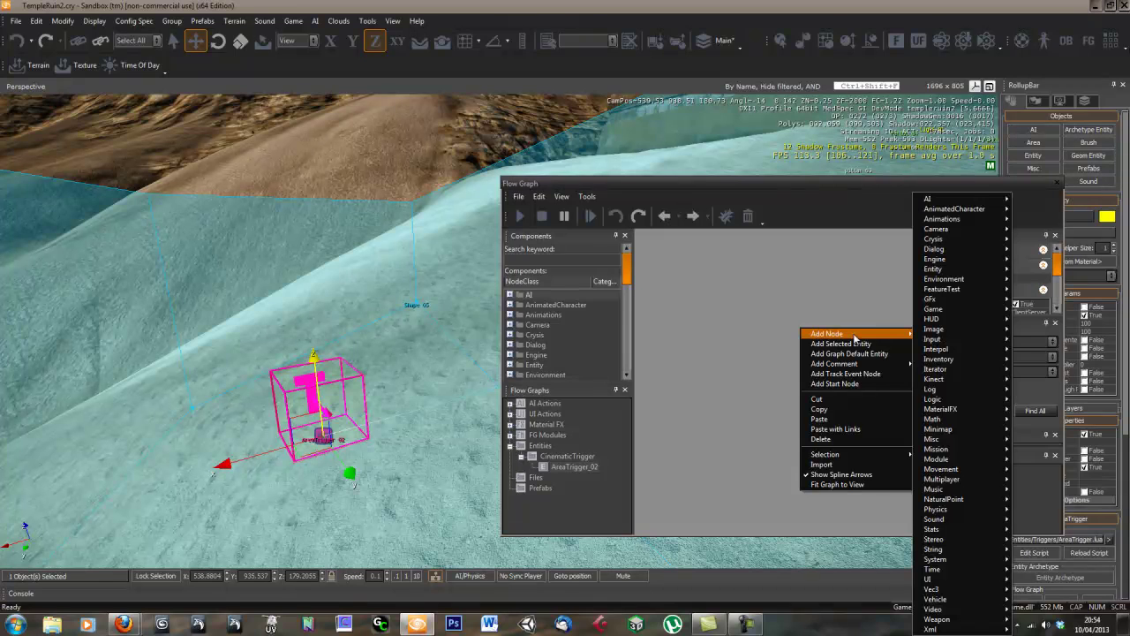
{"action": "mouse_move", "coordinate": [958, 220]}
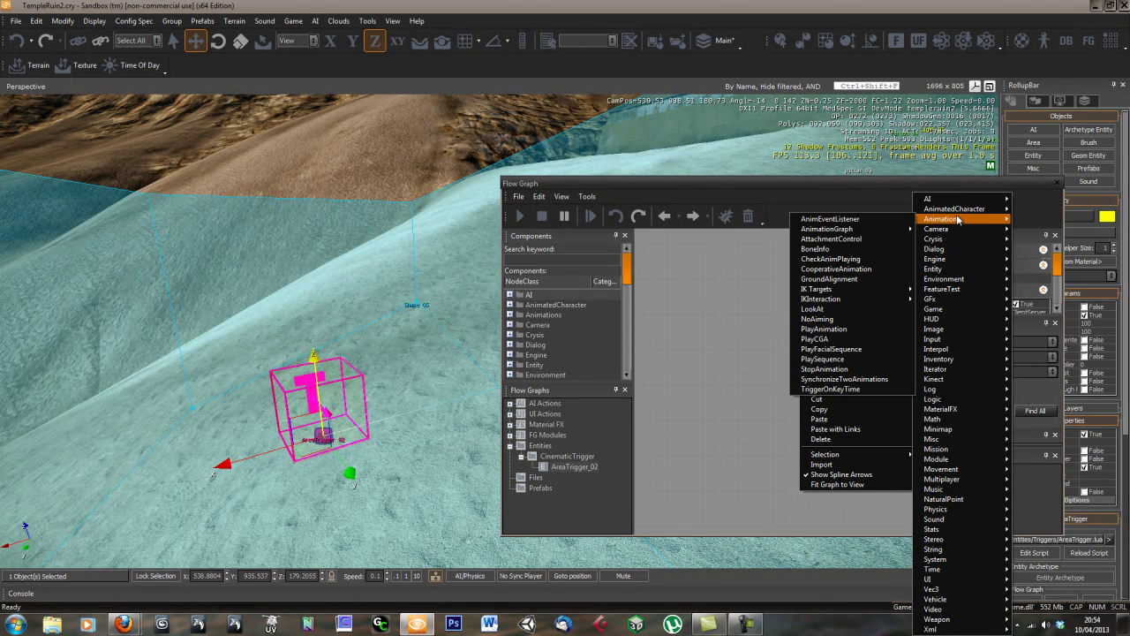
{"action": "left_click", "coordinate": [841, 360]}
{"action": "left_click_drag", "start_coordinate": [857, 337], "coordinate": [834, 338]}
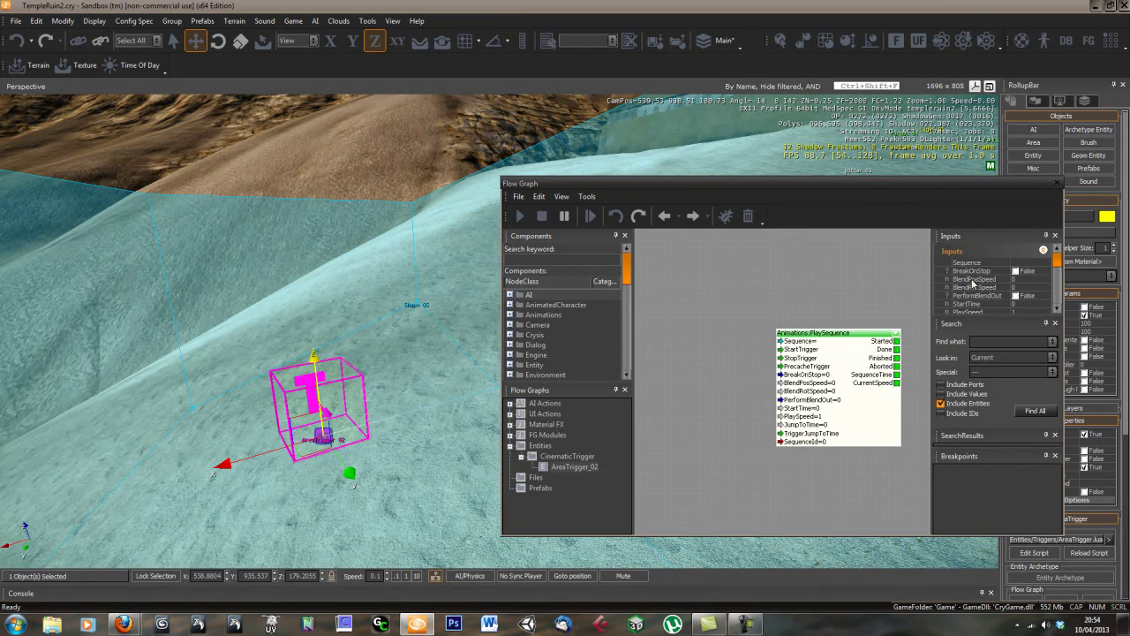
Set the PlaySequence node's Sequence input to Cinematic1 and shift the node slightly to make room beside it
{"action": "left_click", "coordinate": [1047, 265]}
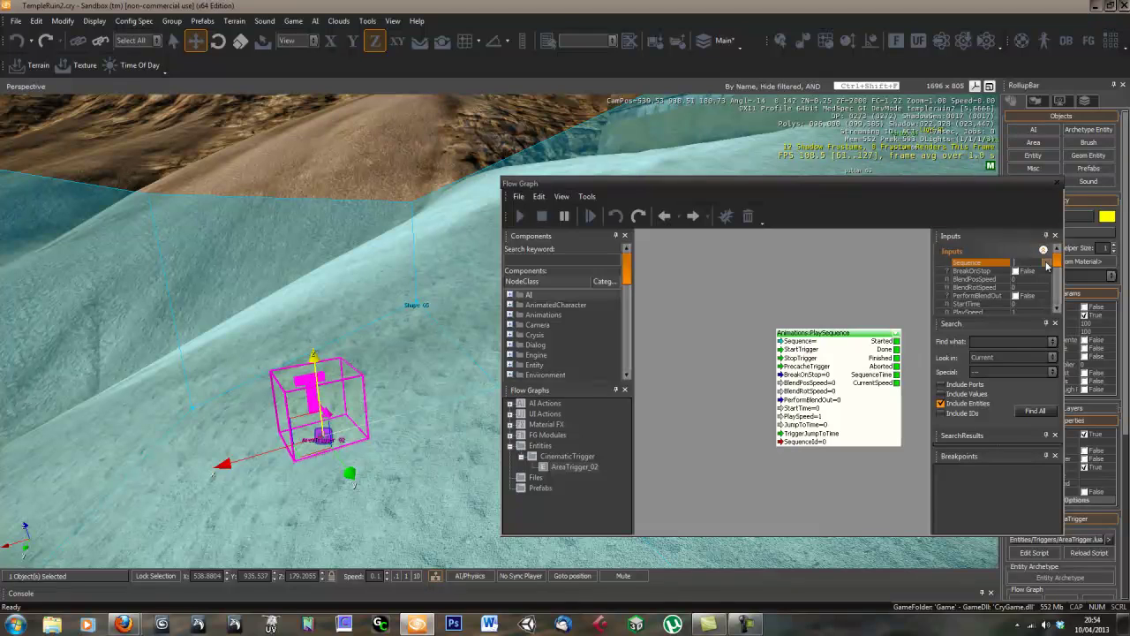
{"action": "left_click", "coordinate": [1046, 263]}
{"action": "left_click", "coordinate": [530, 239]}
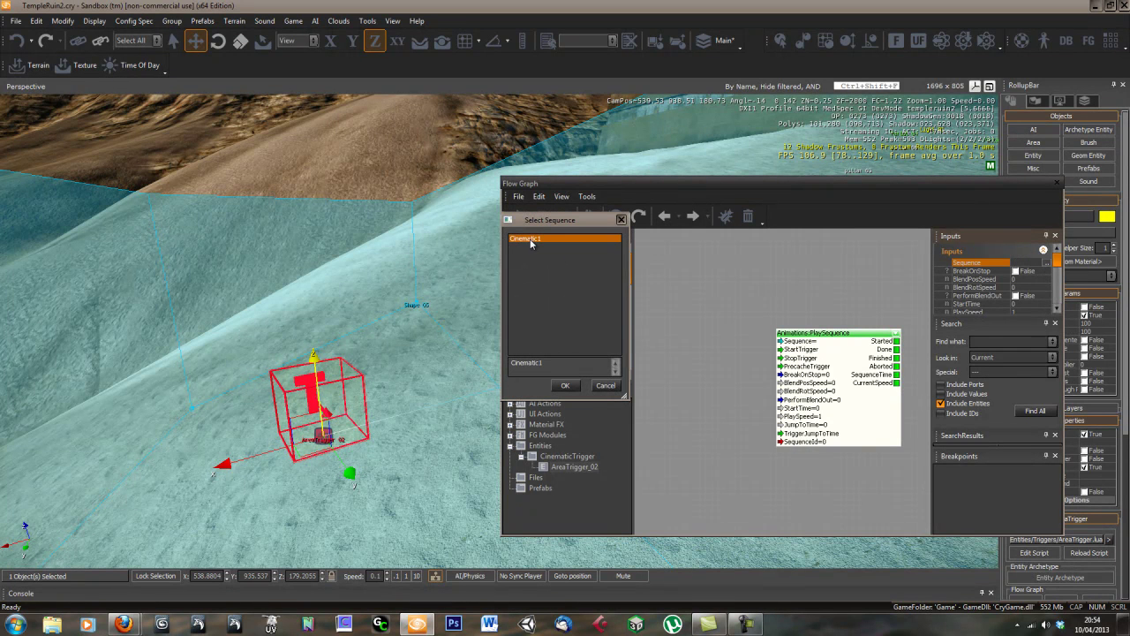
{"action": "left_click", "coordinate": [565, 386]}
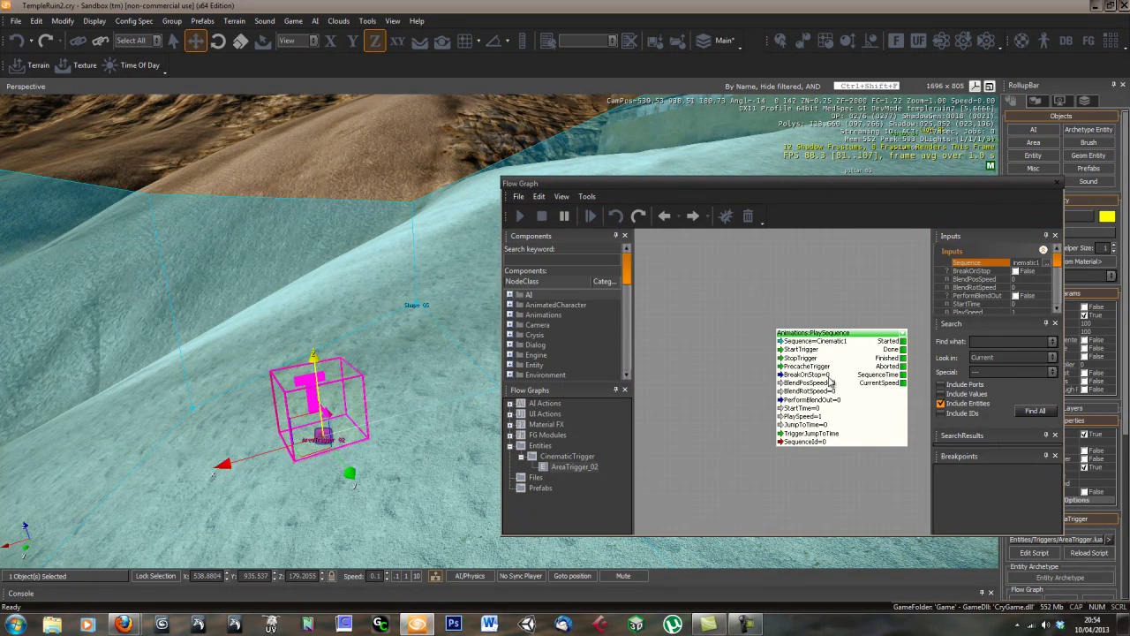
{"action": "left_click_drag", "start_coordinate": [836, 340], "coordinate": [848, 346]}
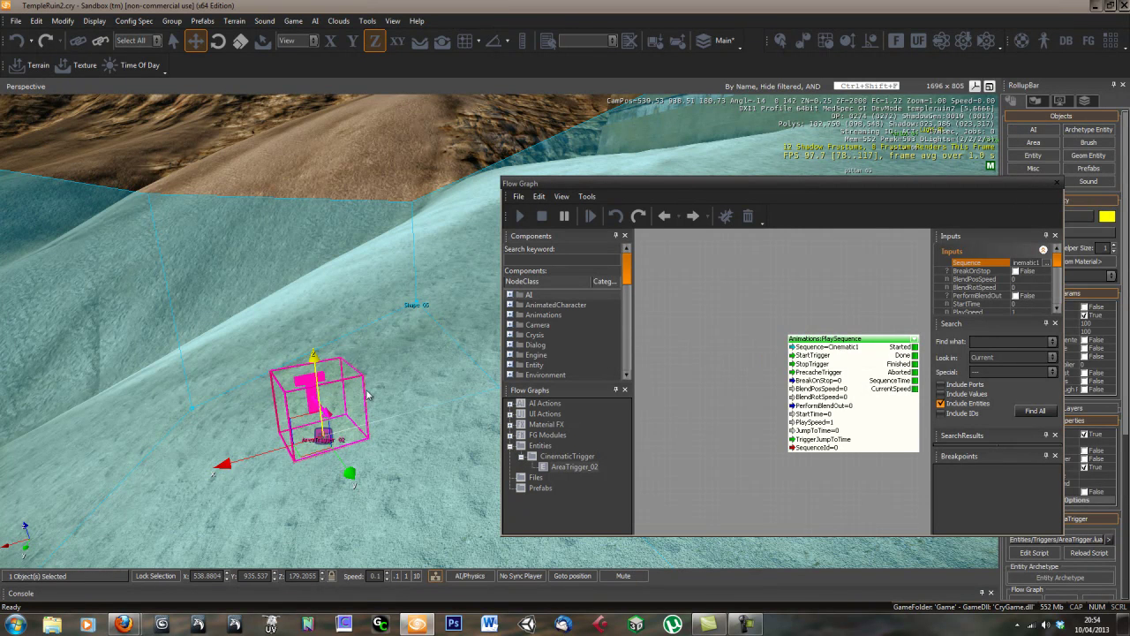
Add the selected AreaTrigger entity as a node in the graph and place it ahead of the PlaySequence node
{"action": "left_click", "coordinate": [322, 437]}
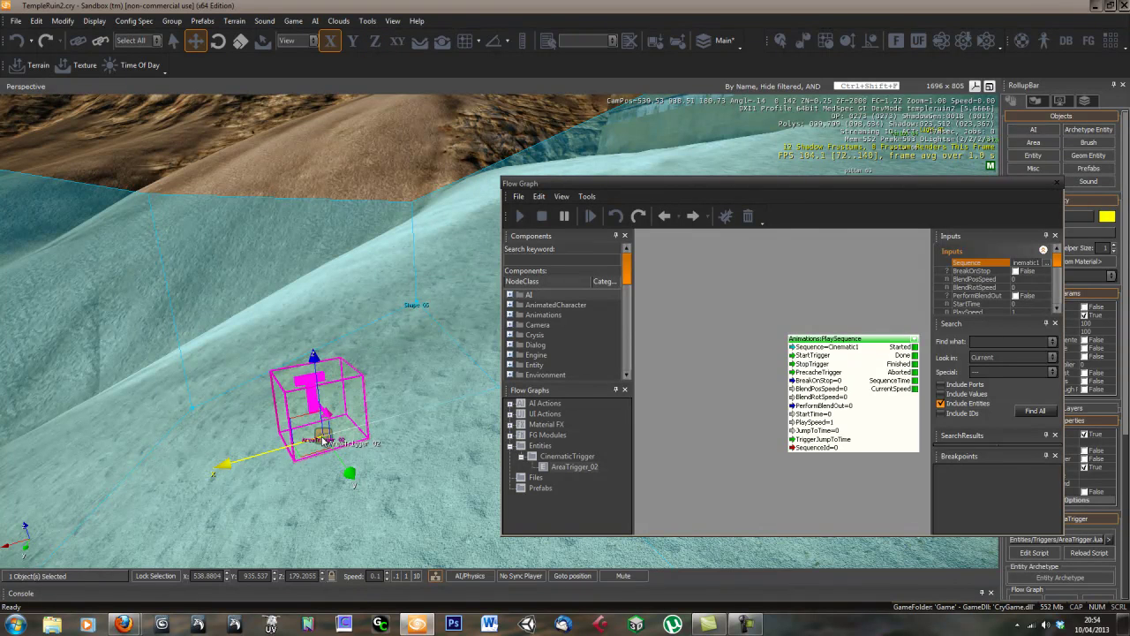
{"action": "right_click", "coordinate": [683, 341]}
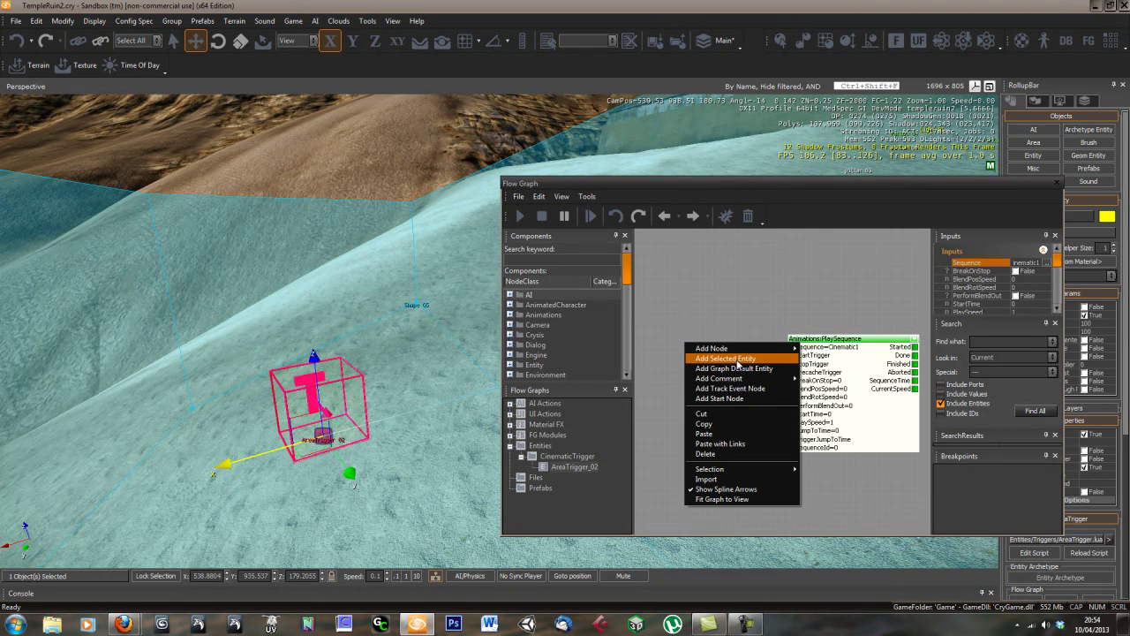
{"action": "left_click", "coordinate": [732, 358]}
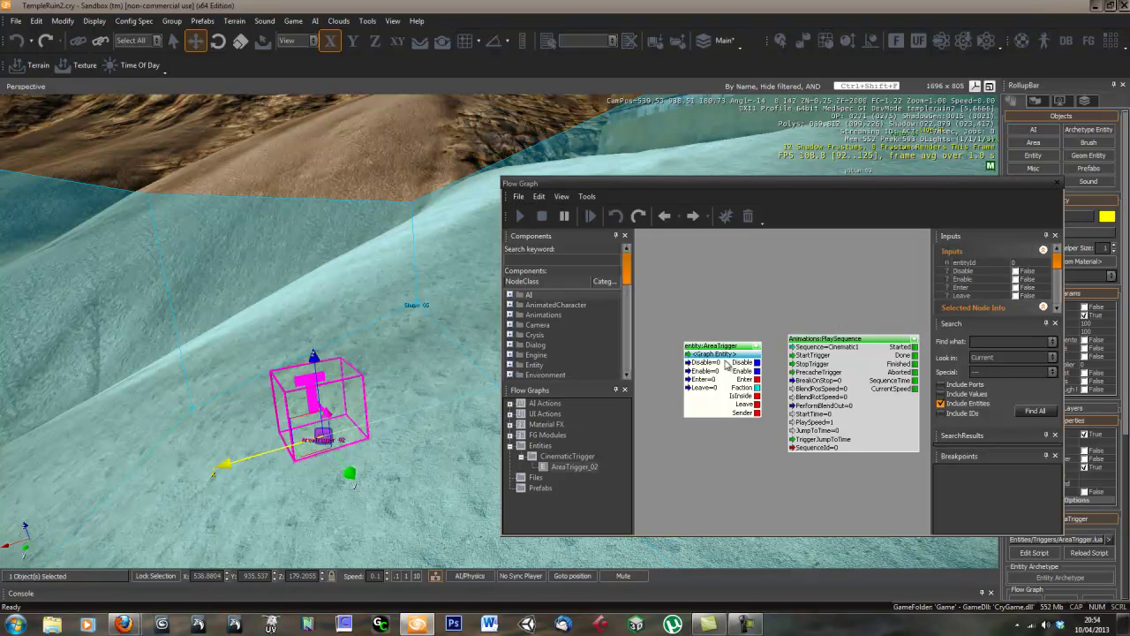
{"action": "left_click_drag", "start_coordinate": [732, 359], "coordinate": [702, 358]}
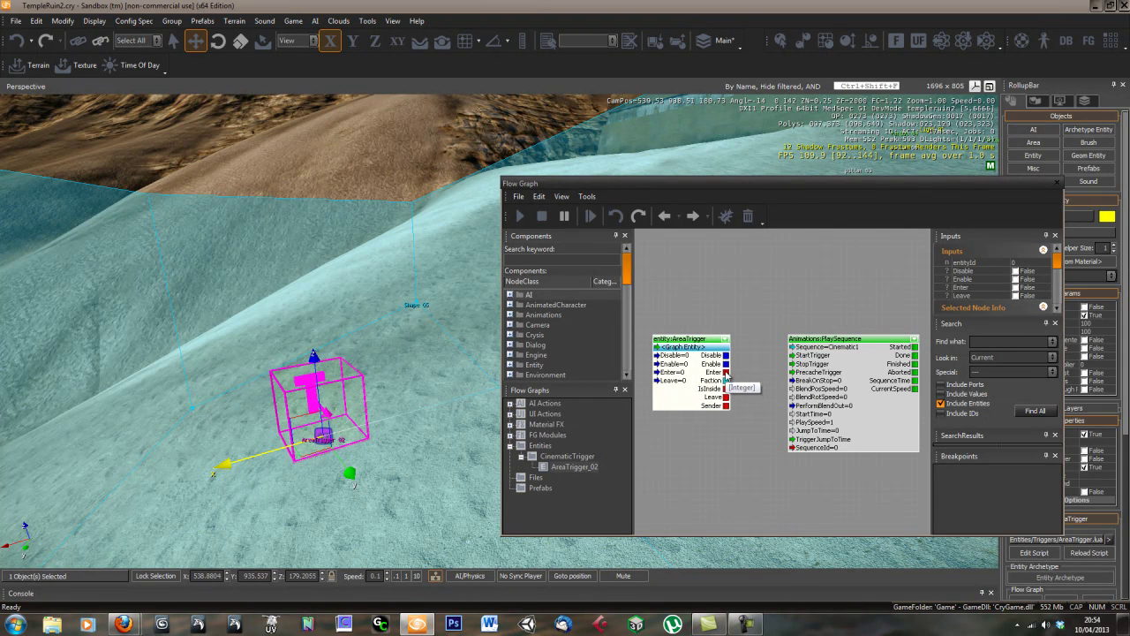
Connect the AreaTrigger node's Enter output to the PlaySequence StartTrigger input, tidy the node layout and close the Flow Graph
{"action": "left_click_drag", "start_coordinate": [726, 373], "coordinate": [743, 370]}
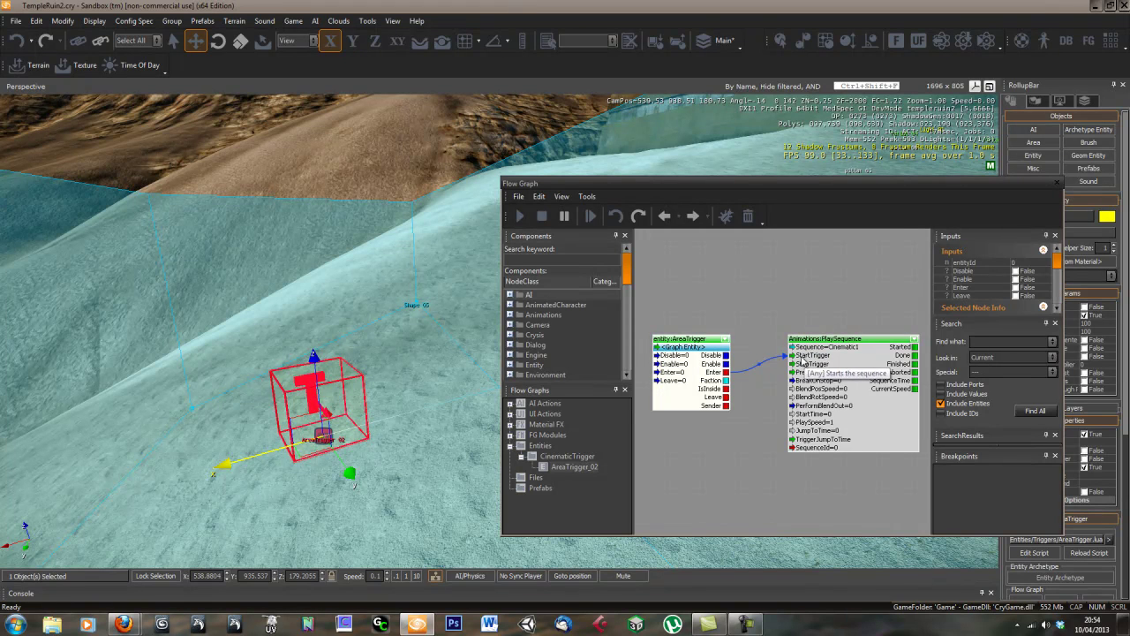
{"action": "left_click_drag", "start_coordinate": [845, 347], "coordinate": [834, 337]}
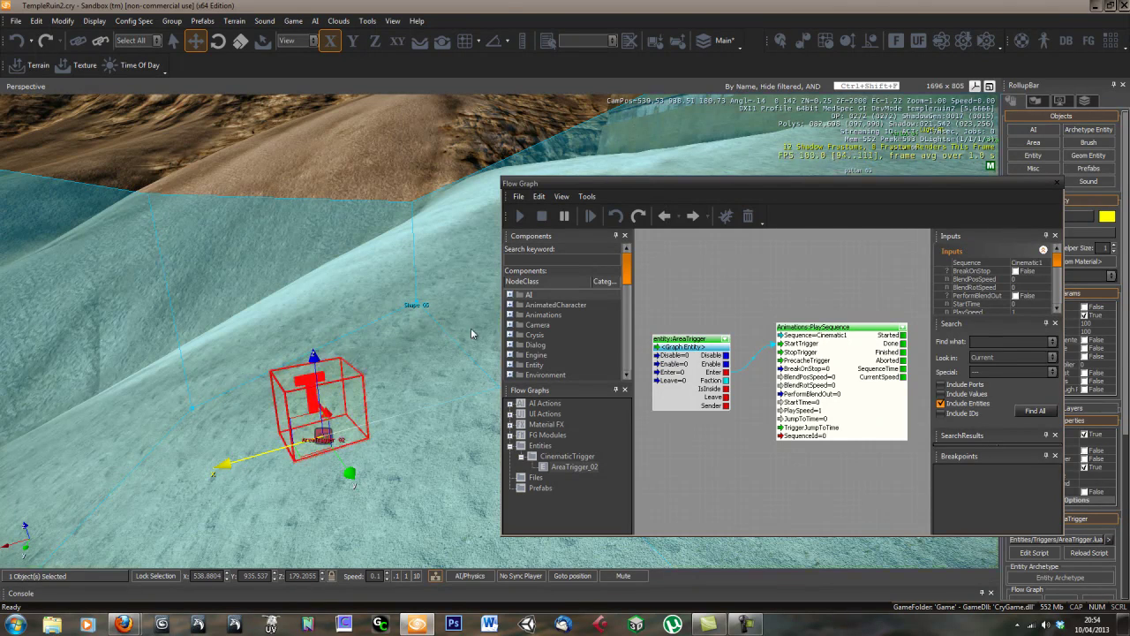
{"action": "left_click", "coordinate": [1057, 183]}
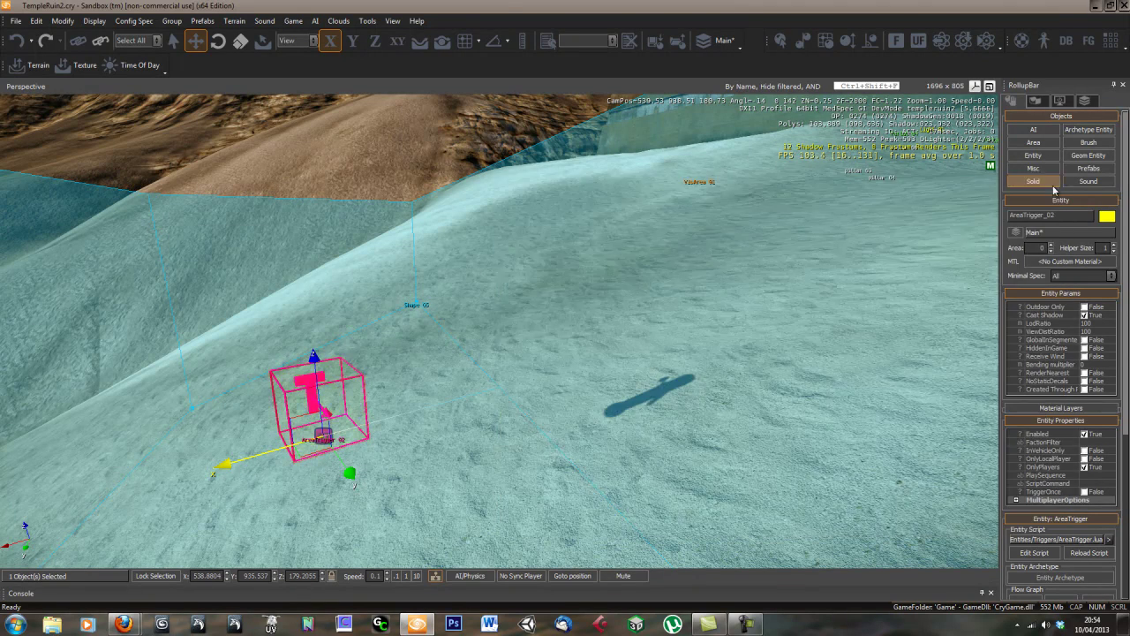
Test the trigger in game mode by walking the player into the area facing the temple and watching the cut-scene through to its end
{"action": "key", "text": "w"}
{"action": "mouse_move", "coordinate": [798, 327]}
{"action": "right_mouse_down"}
{"action": "mouse_move", "coordinate": [764, 325]}
{"action": "mouse_move", "coordinate": [778, 328]}
{"action": "right_mouse_up"}
{"action": "key", "text": "a"}
{"action": "key", "text": "ctrl+g"}
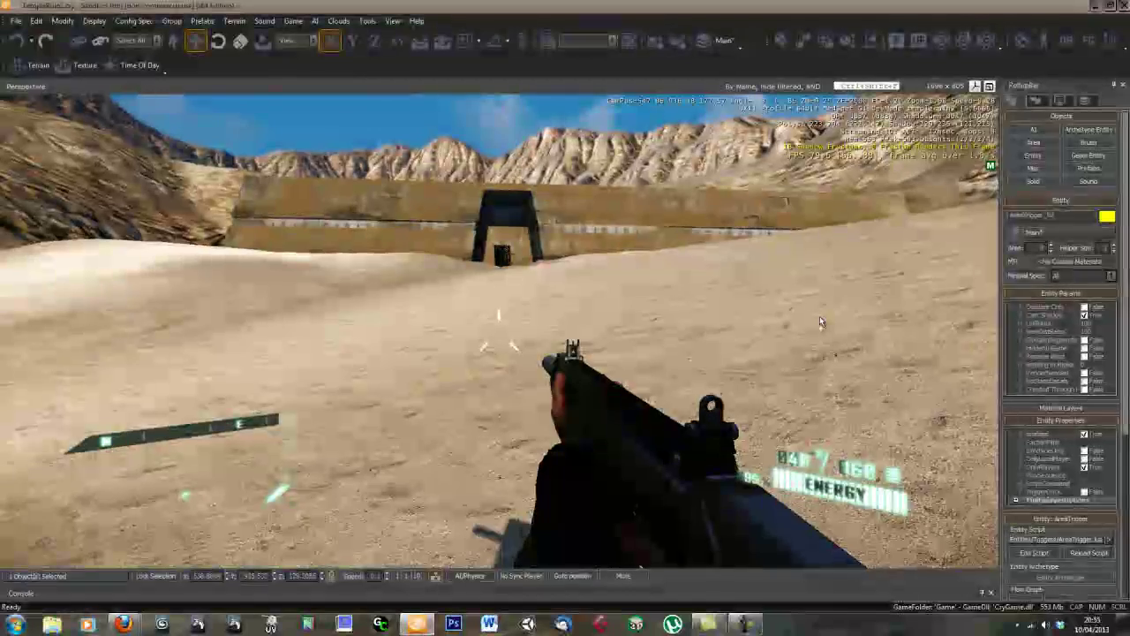
{"action": "key", "text": "w"}
{"action": "key", "text": "w"}
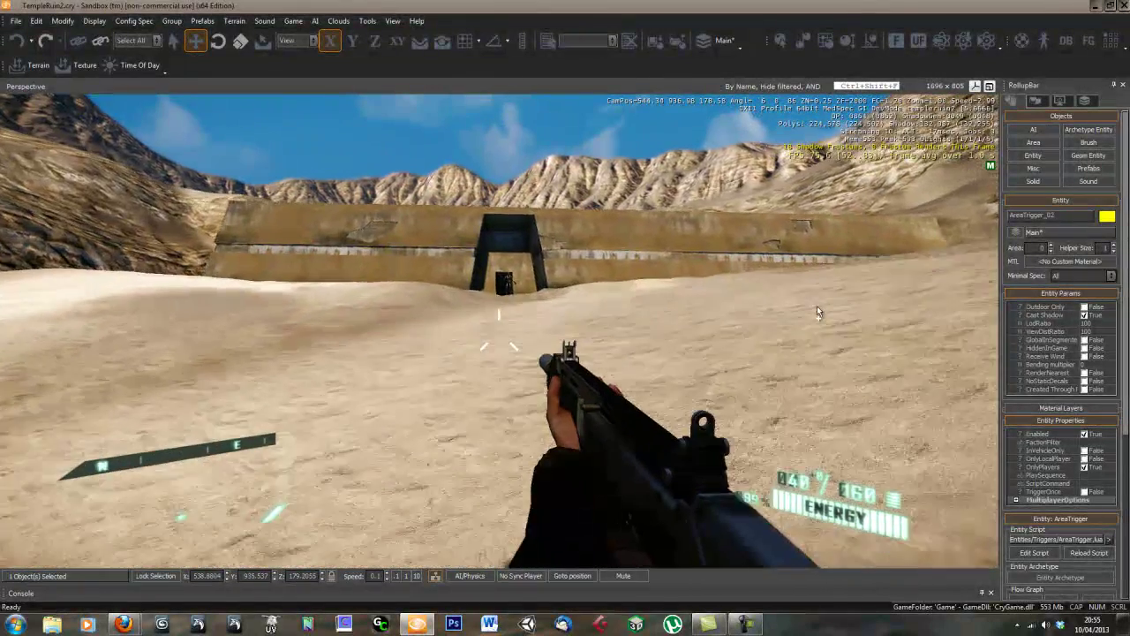
{"action": "key", "text": "Escape"}
{"action": "key", "text": "w"}
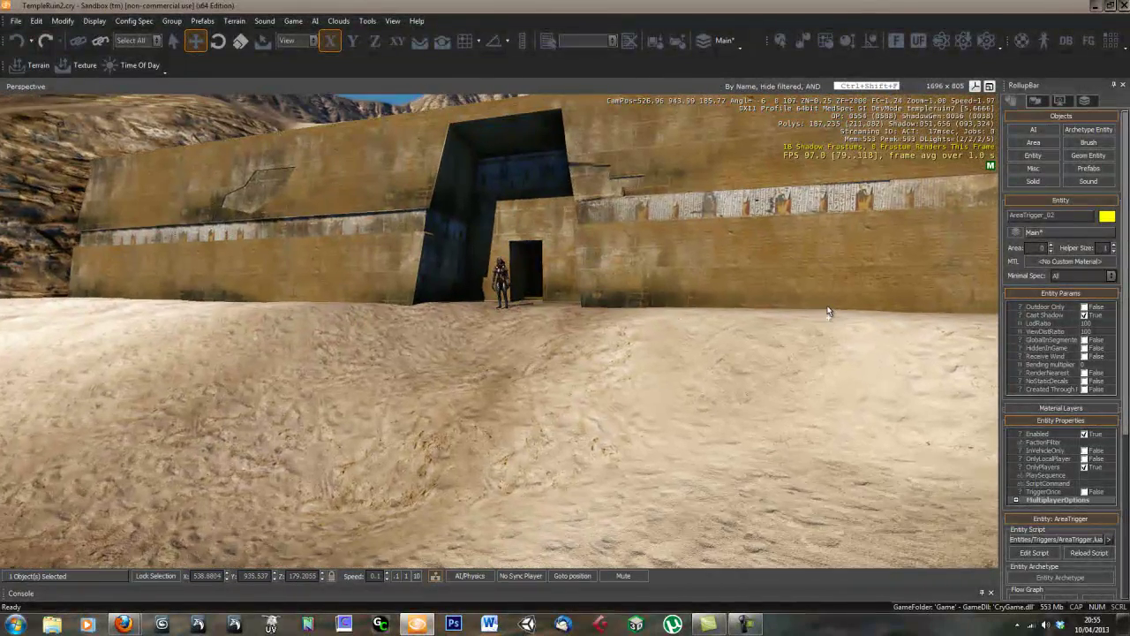
{"action": "key", "text": "w"}
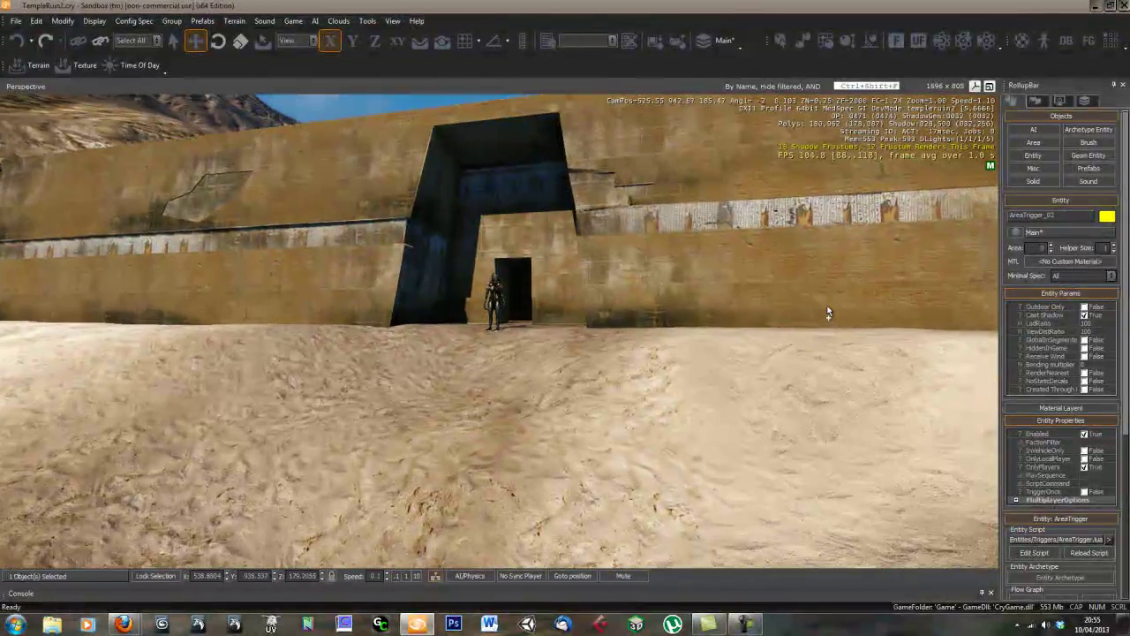
{"action": "key", "text": "w"}
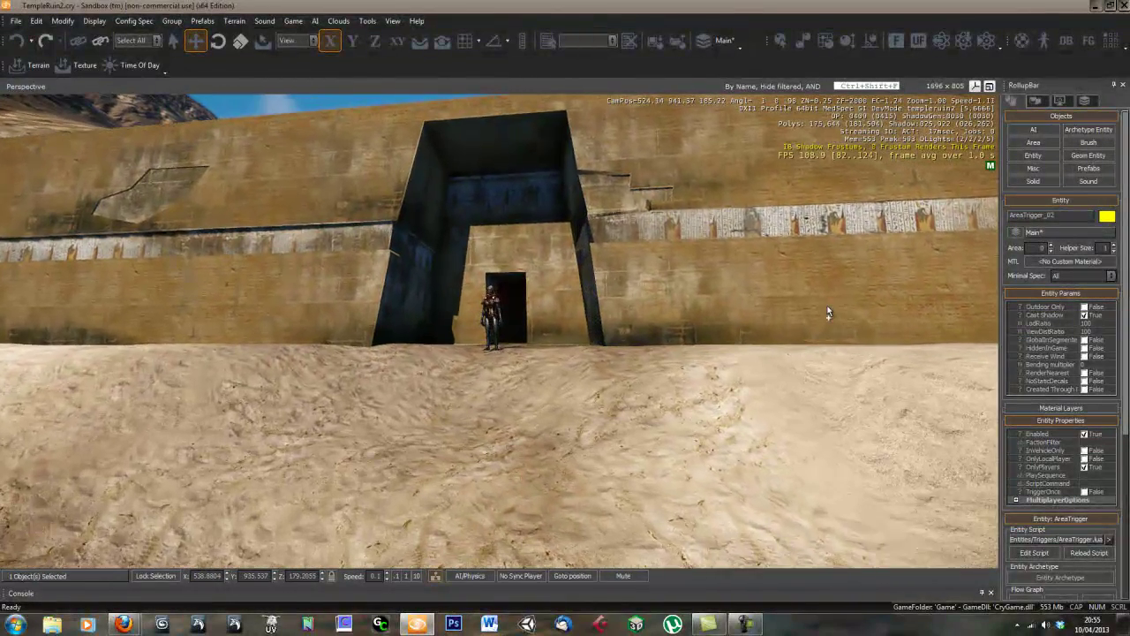
{"action": "key", "text": "w"}
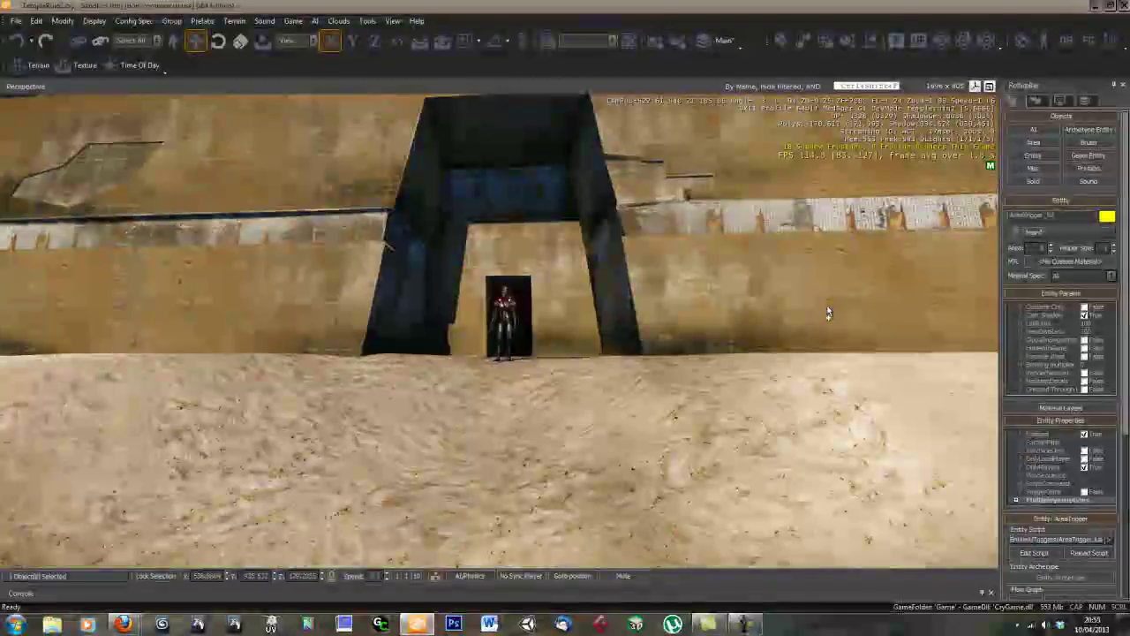
{"action": "key", "text": "w"}
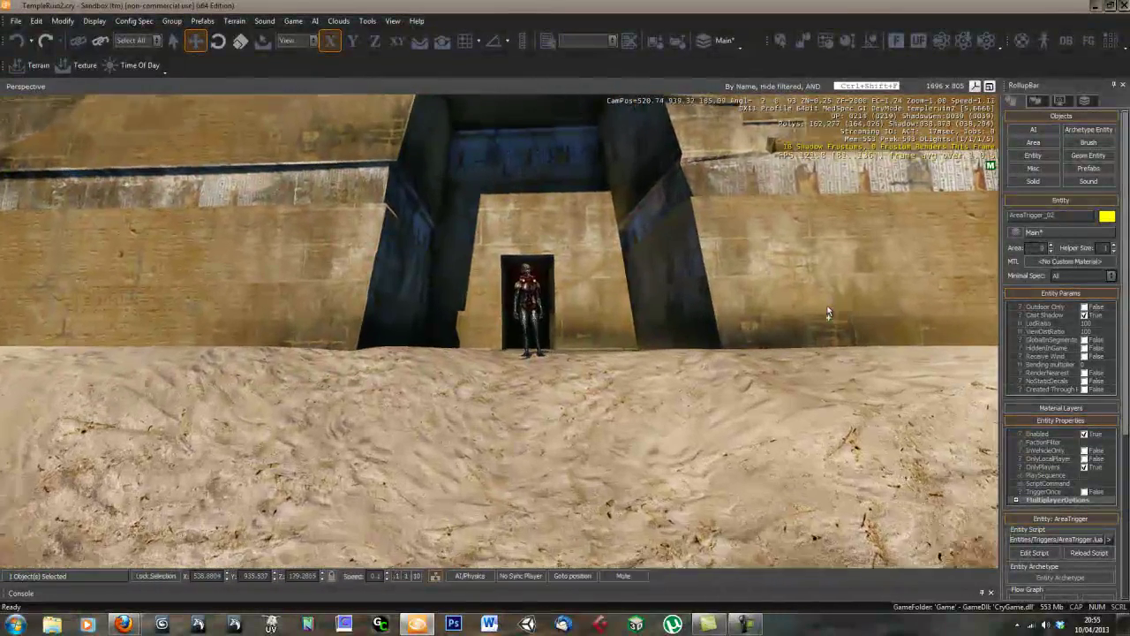
{"action": "key", "text": "w"}
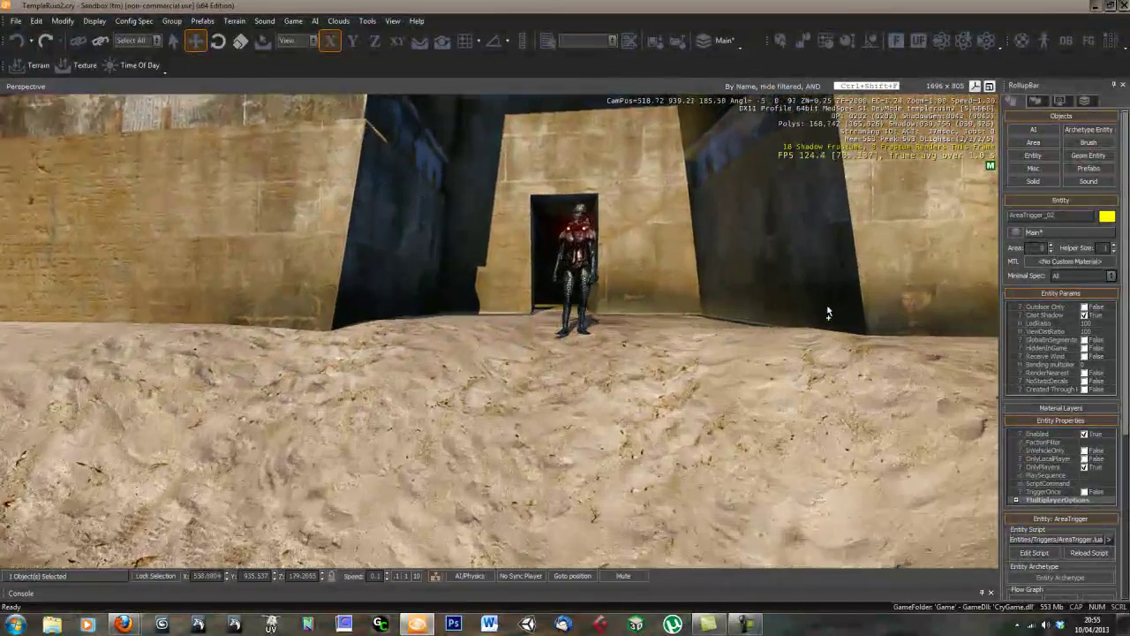
{"action": "key", "text": "w"}
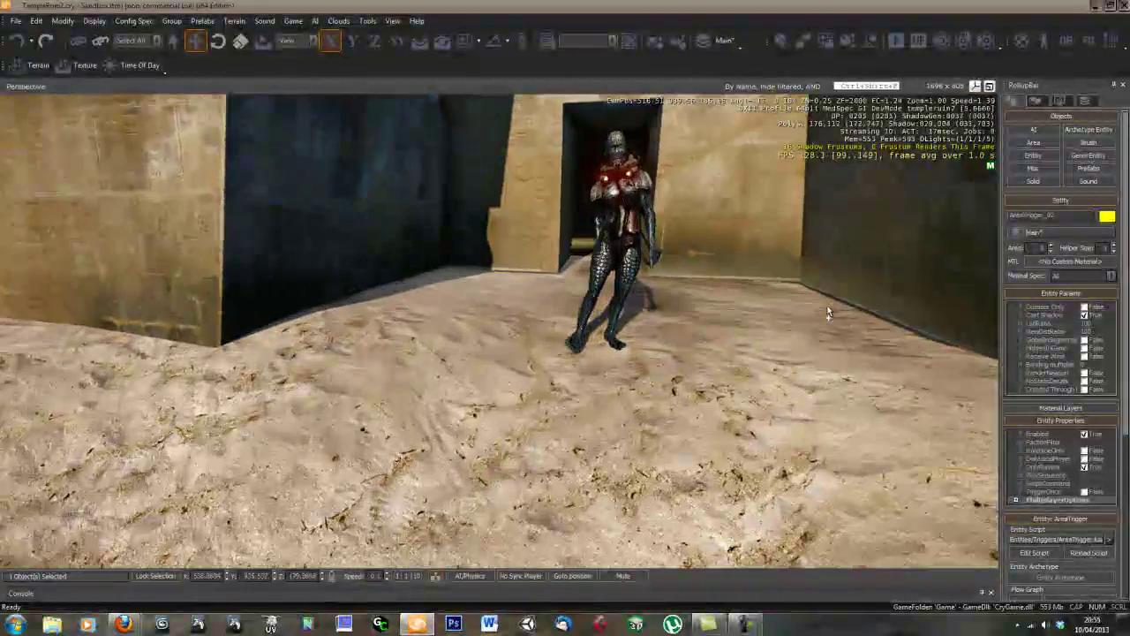
{"action": "key", "text": "w"}
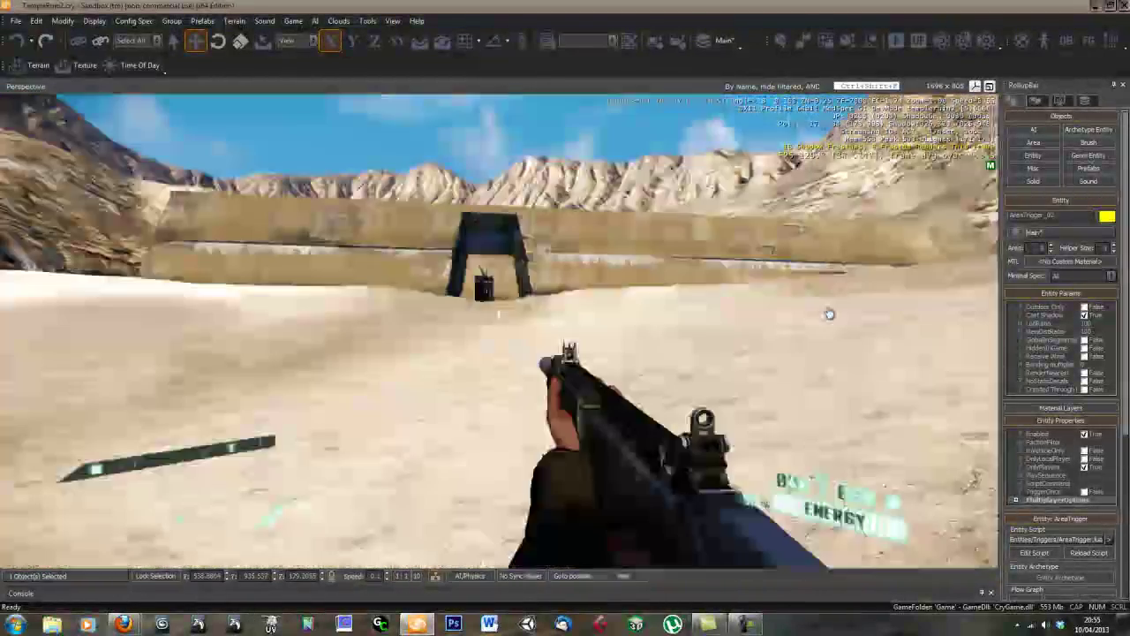